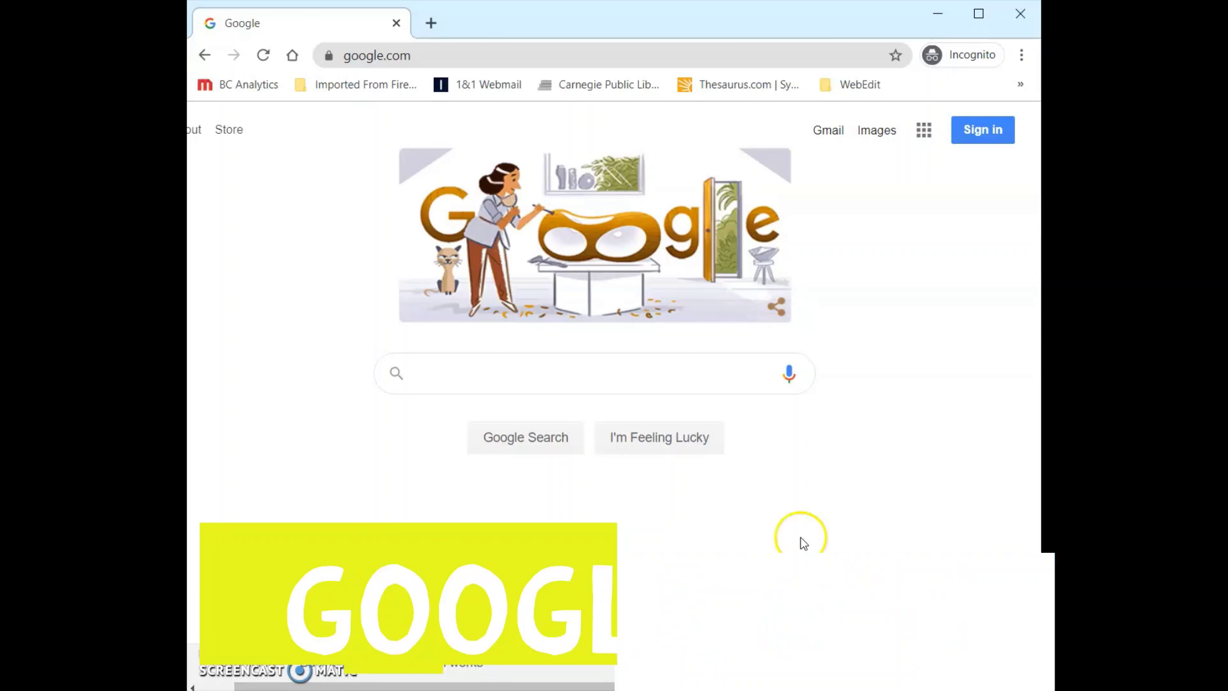
# Step: Sign in to the Google account using the saved email and password suggestions
pyautogui.click(963, 132)
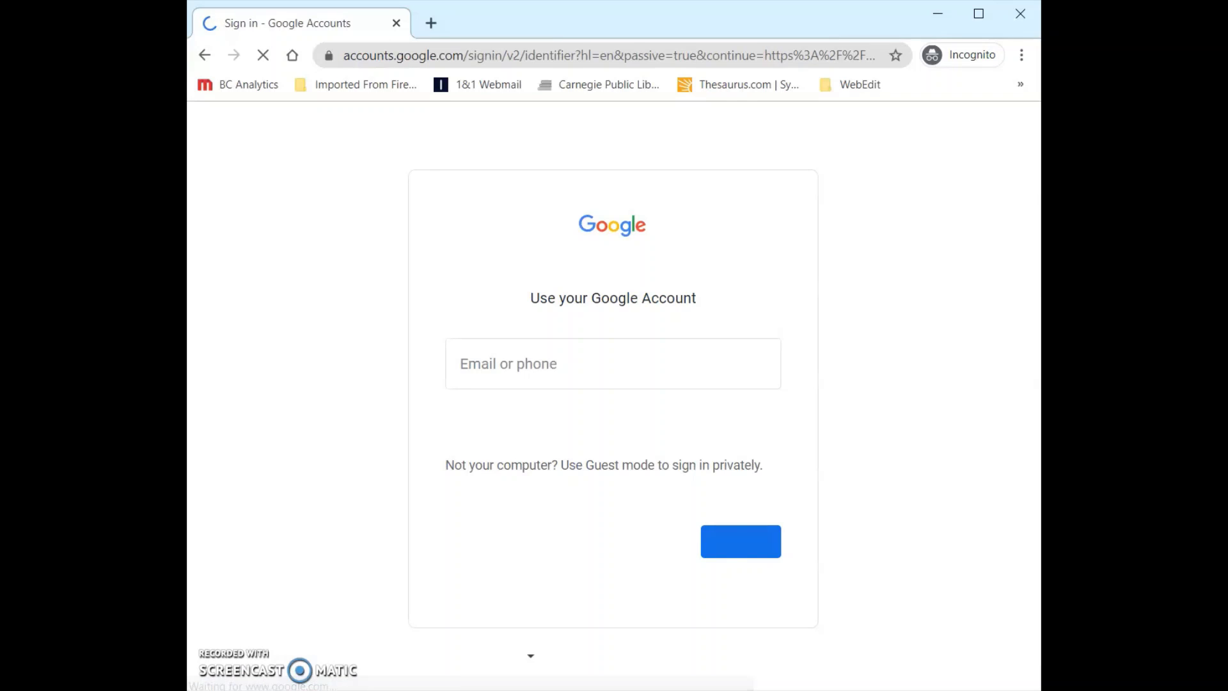
pyautogui.click(567, 362)
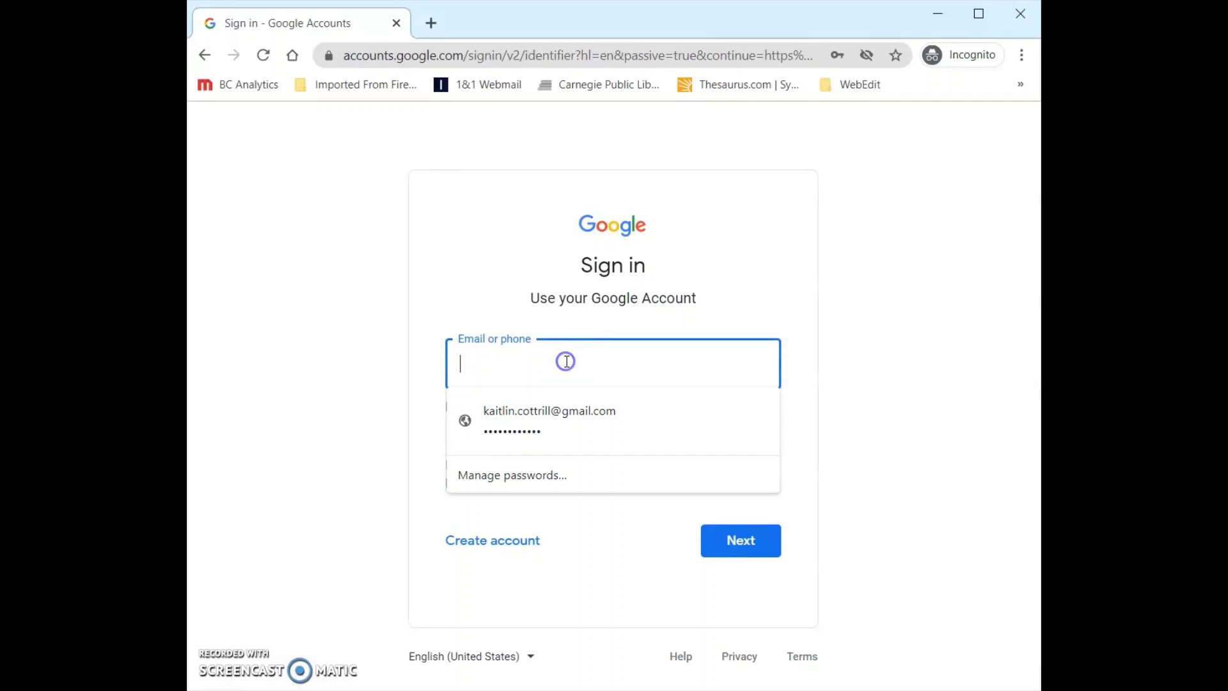
pyautogui.click(573, 418)
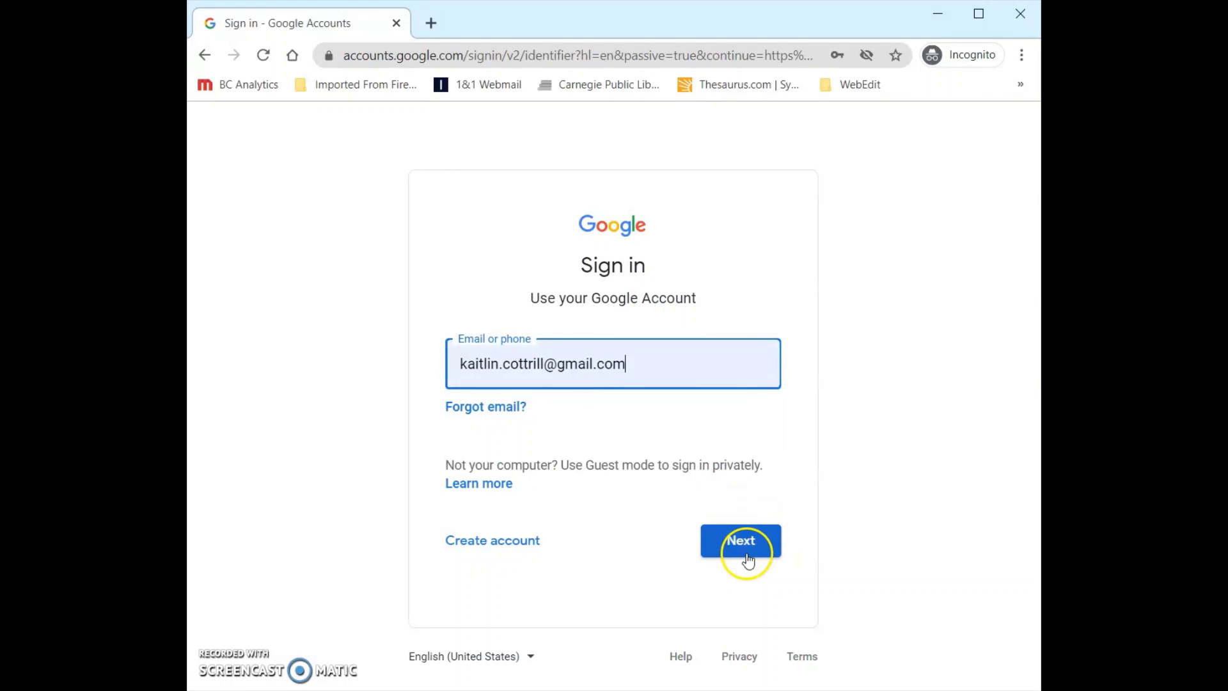
pyautogui.click(773, 538)
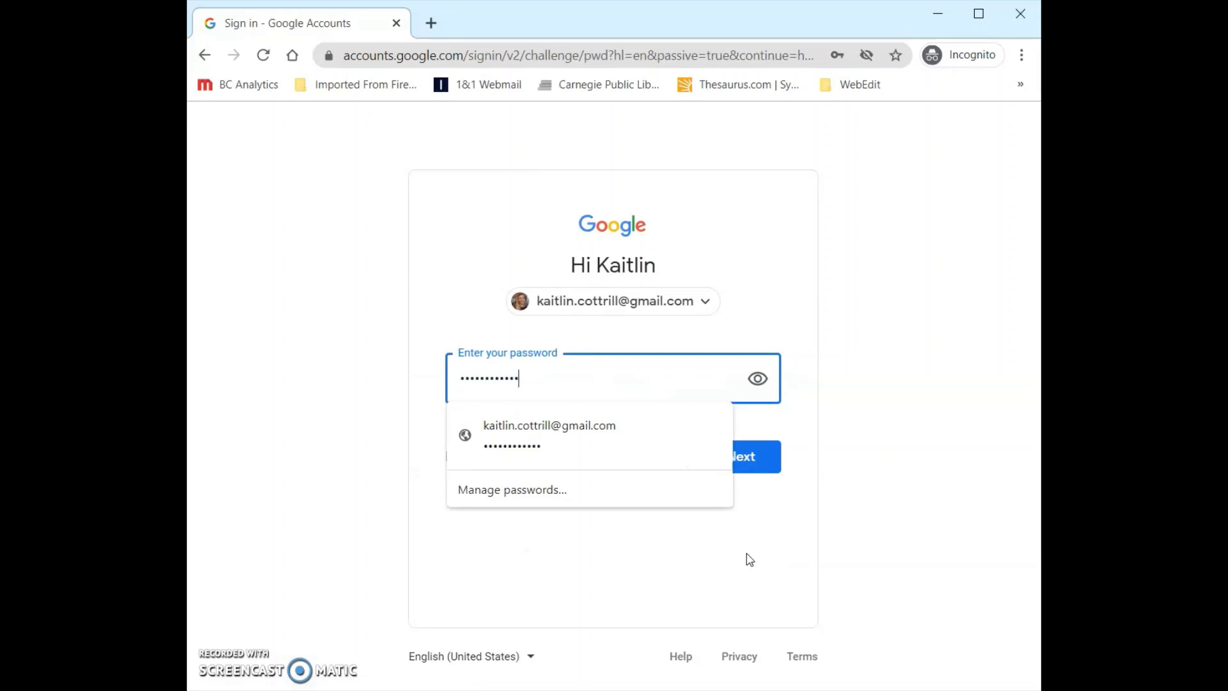
pyautogui.click(606, 435)
pyautogui.click(720, 464)
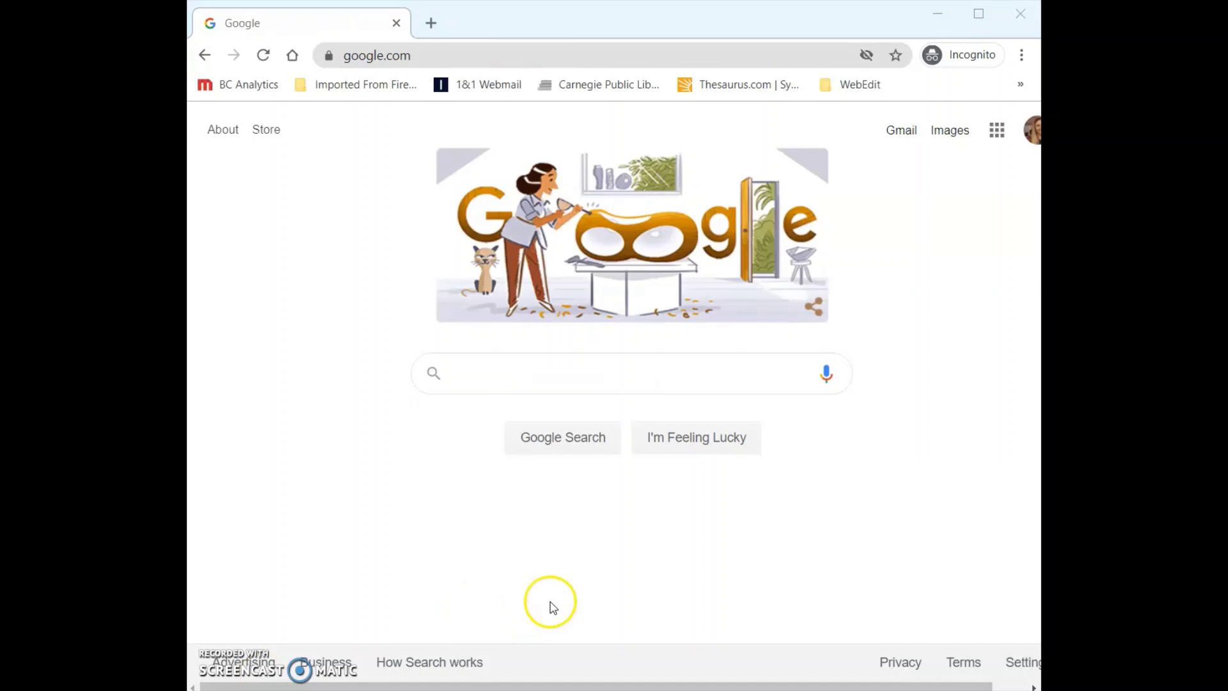
# Step: Check the account panel from the avatar, then show the Google apps launcher
pyautogui.hscroll(1, 556, 604)
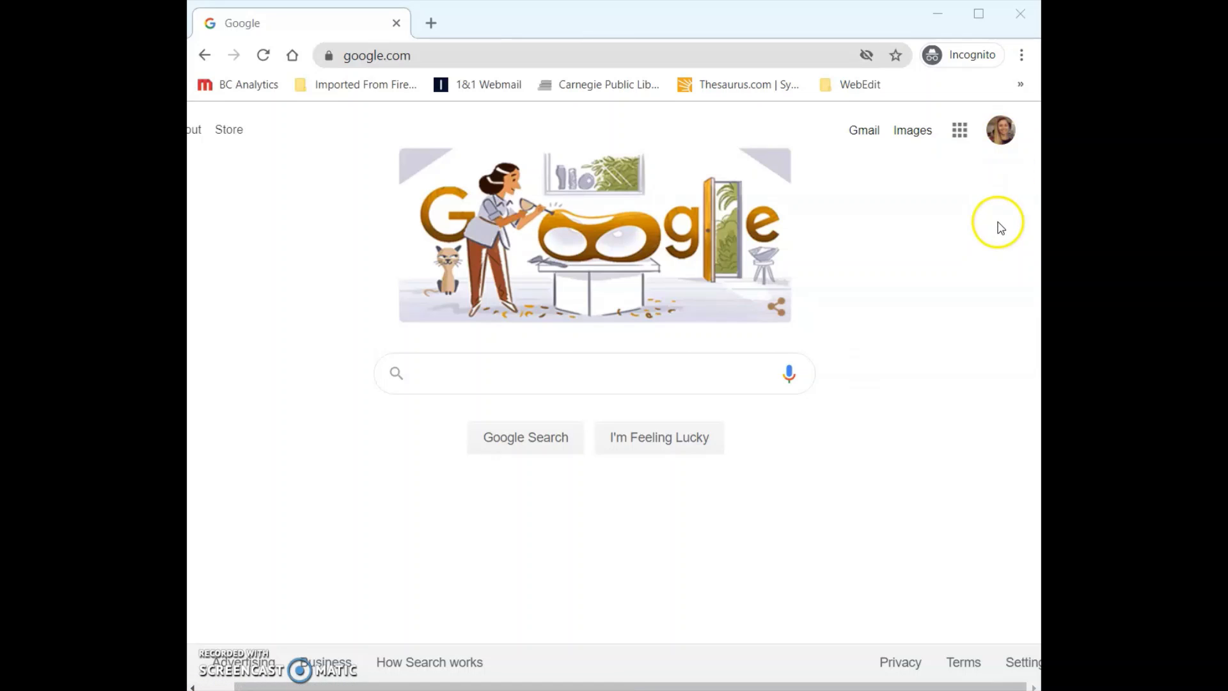
pyautogui.hotkey('alt', 'Left')
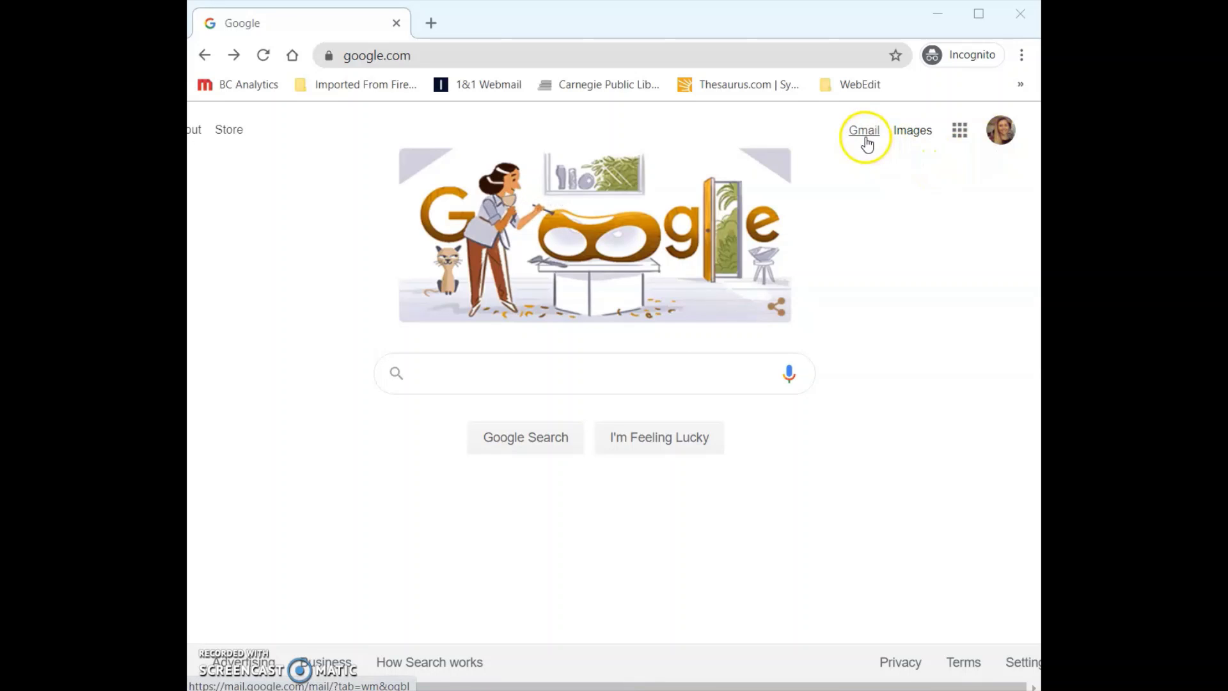
pyautogui.click(1009, 144)
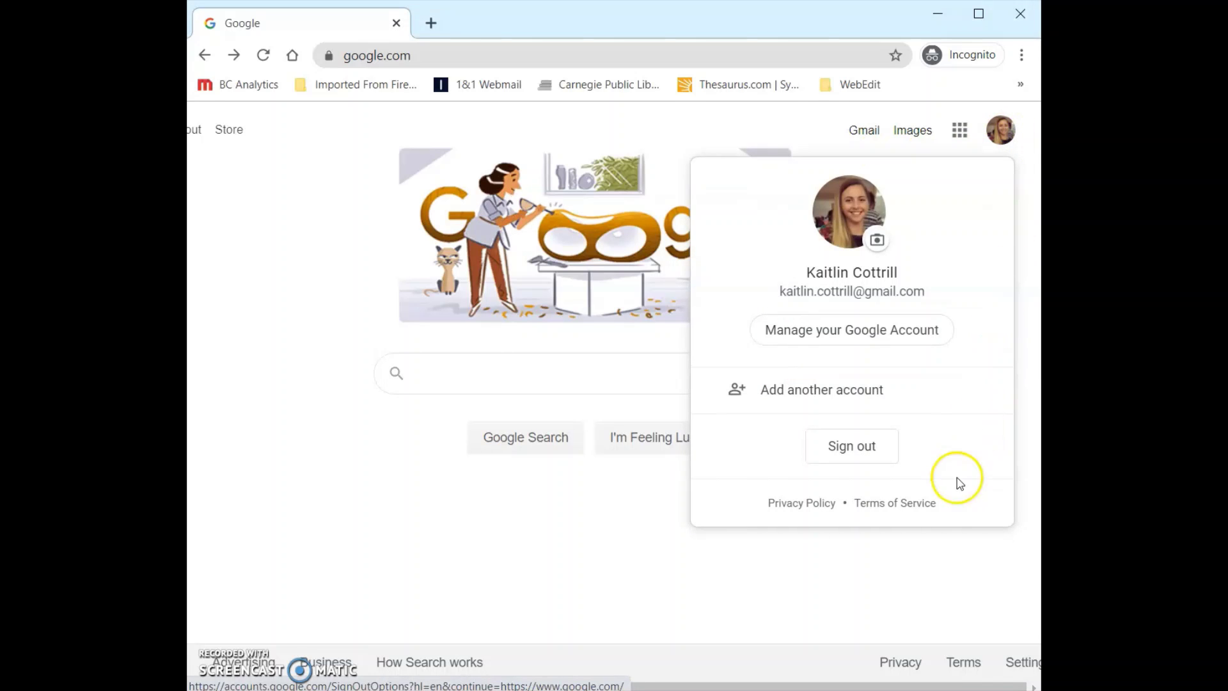
pyautogui.click(928, 596)
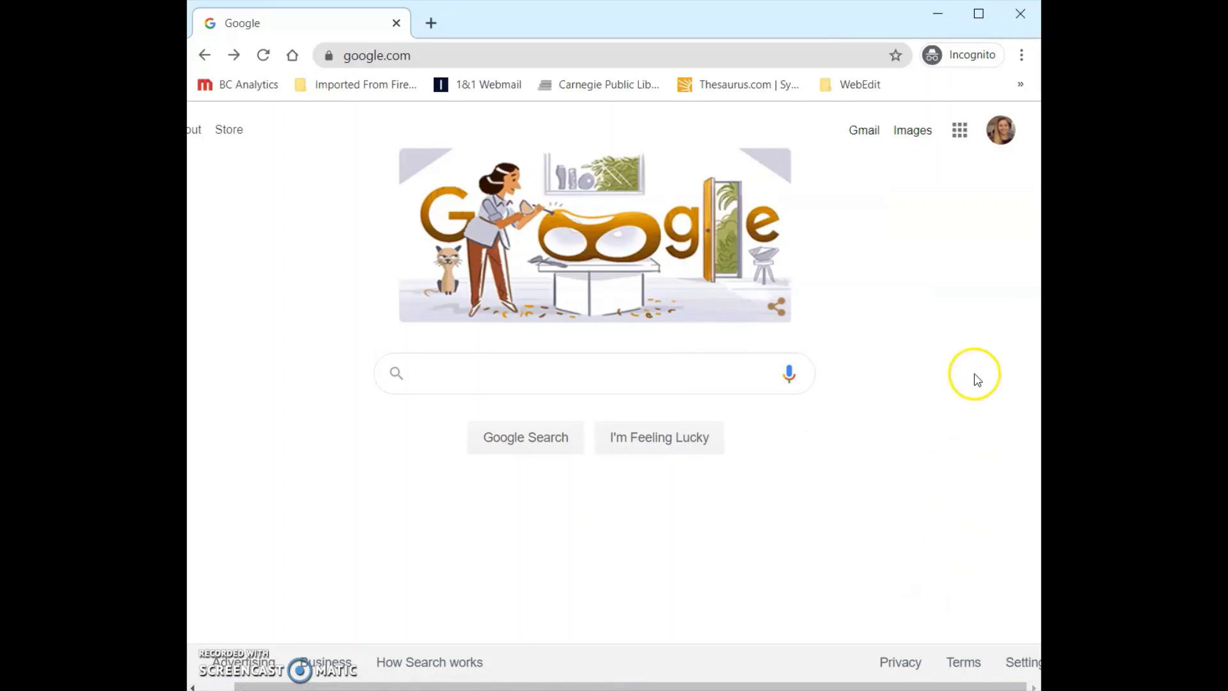
pyautogui.click(960, 131)
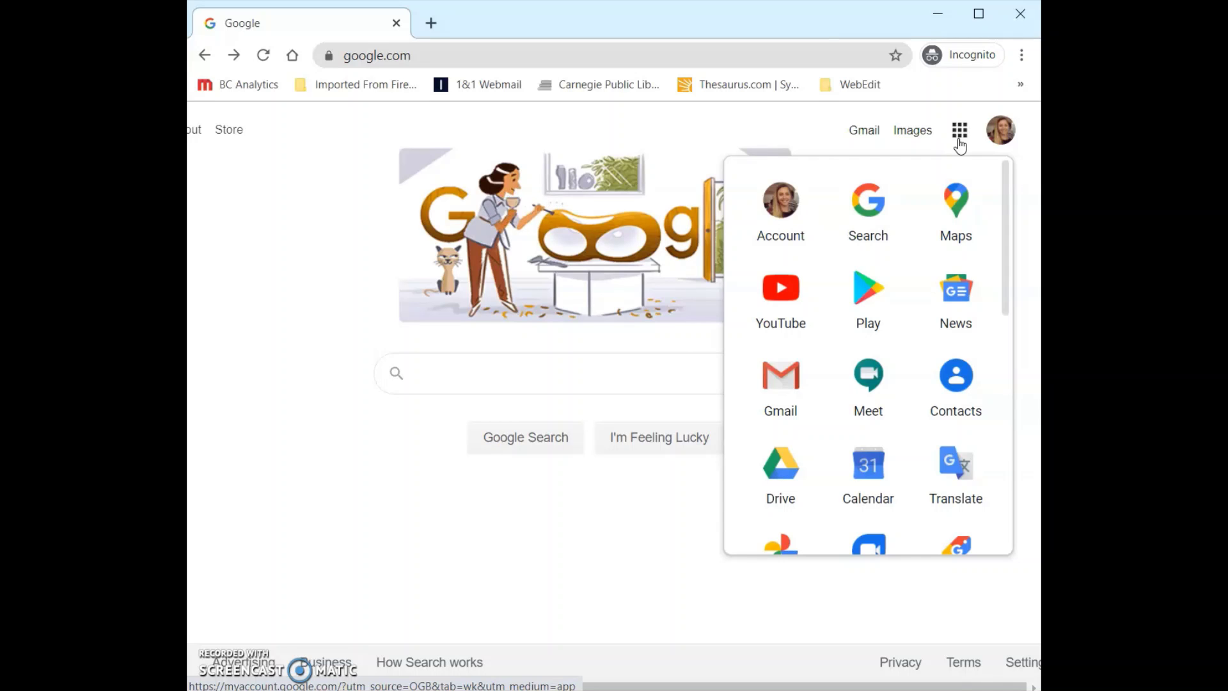
# Step: Scroll the Google apps list past Docs and Slides and open Google Drive
pyautogui.click(808, 385)
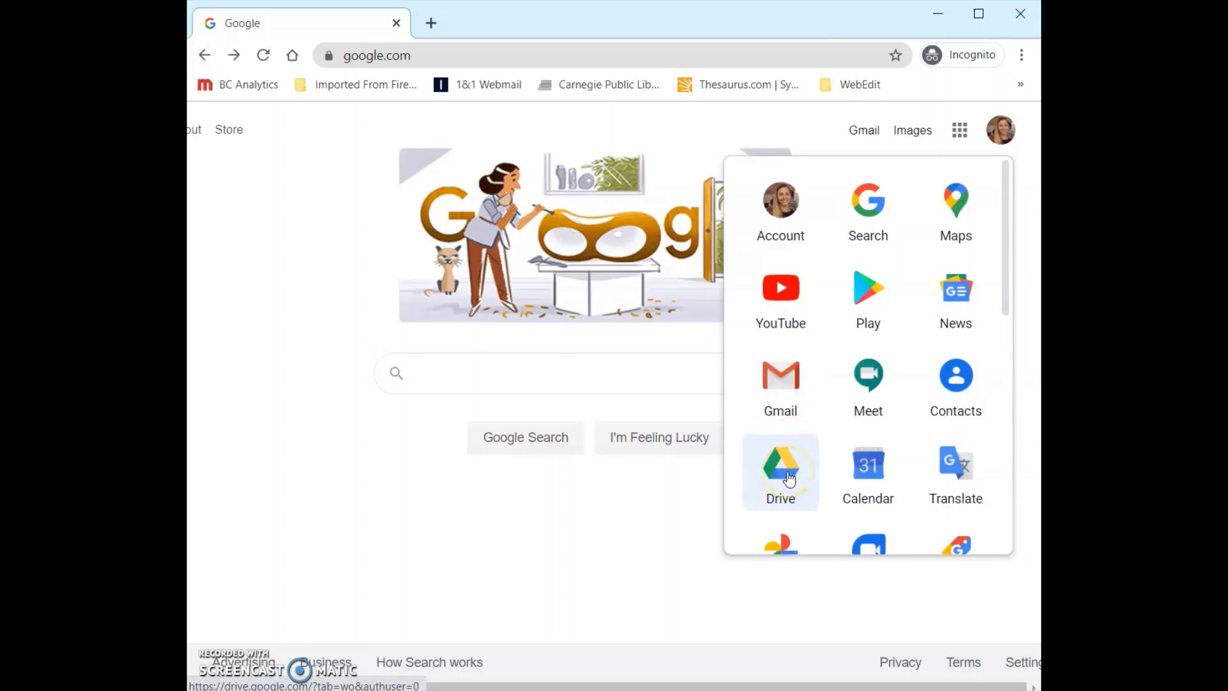
pyautogui.scroll(-5, 788, 478)
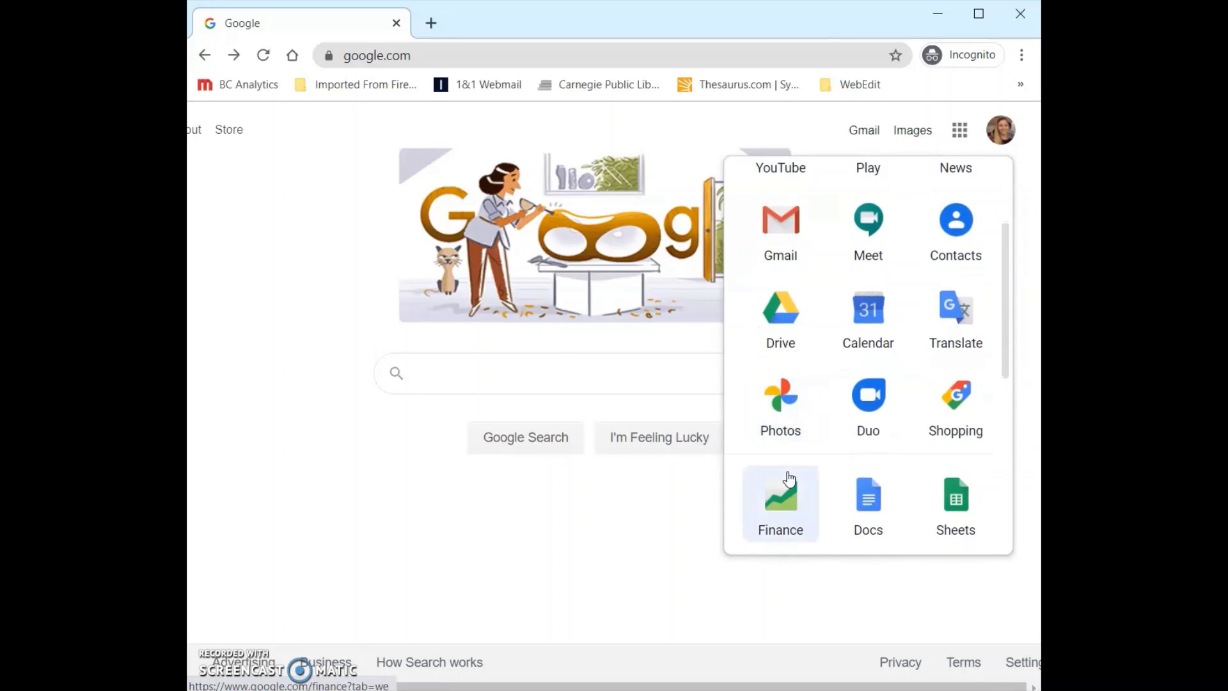
pyautogui.scroll(-2, 789, 479)
pyautogui.click(867, 264)
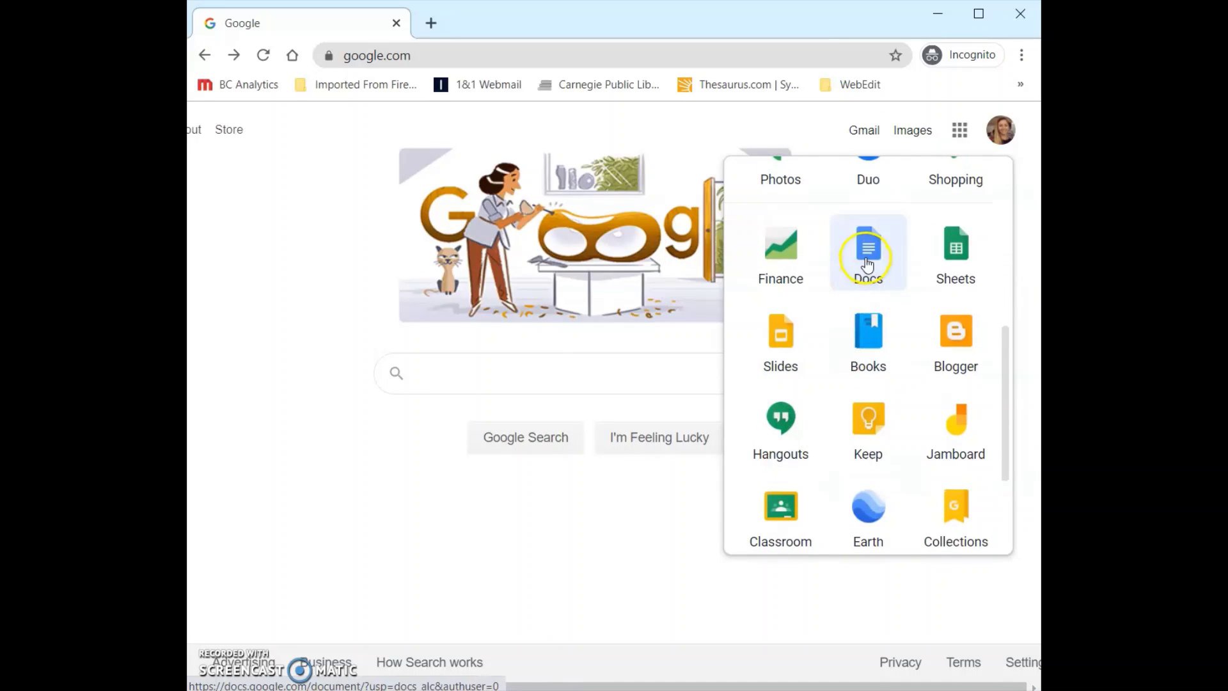
pyautogui.click(788, 357)
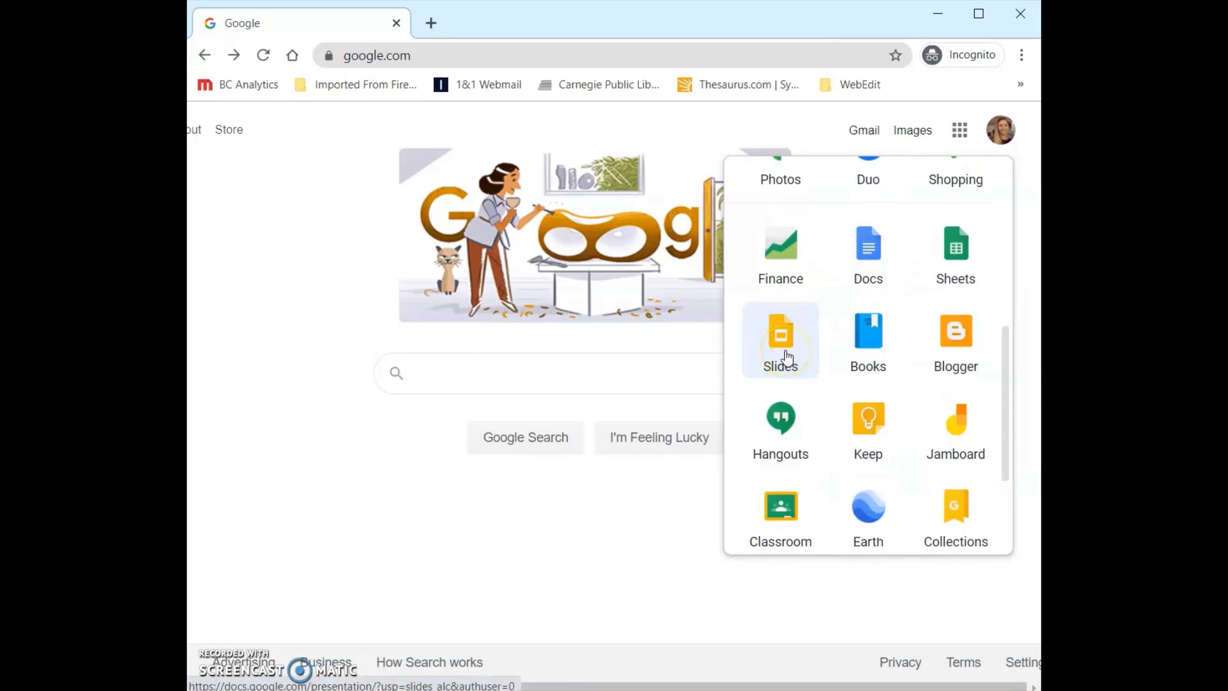
pyautogui.scroll(-1, 844, 466)
pyautogui.scroll(1, 844, 467)
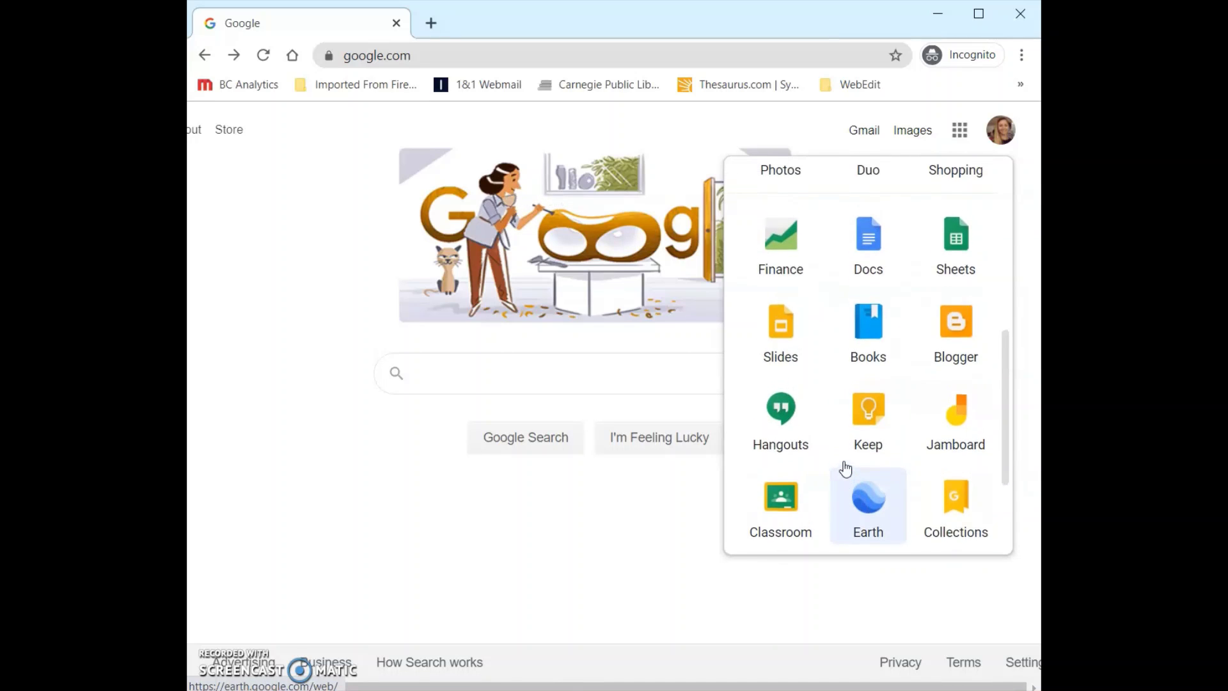
pyautogui.scroll(4, 847, 467)
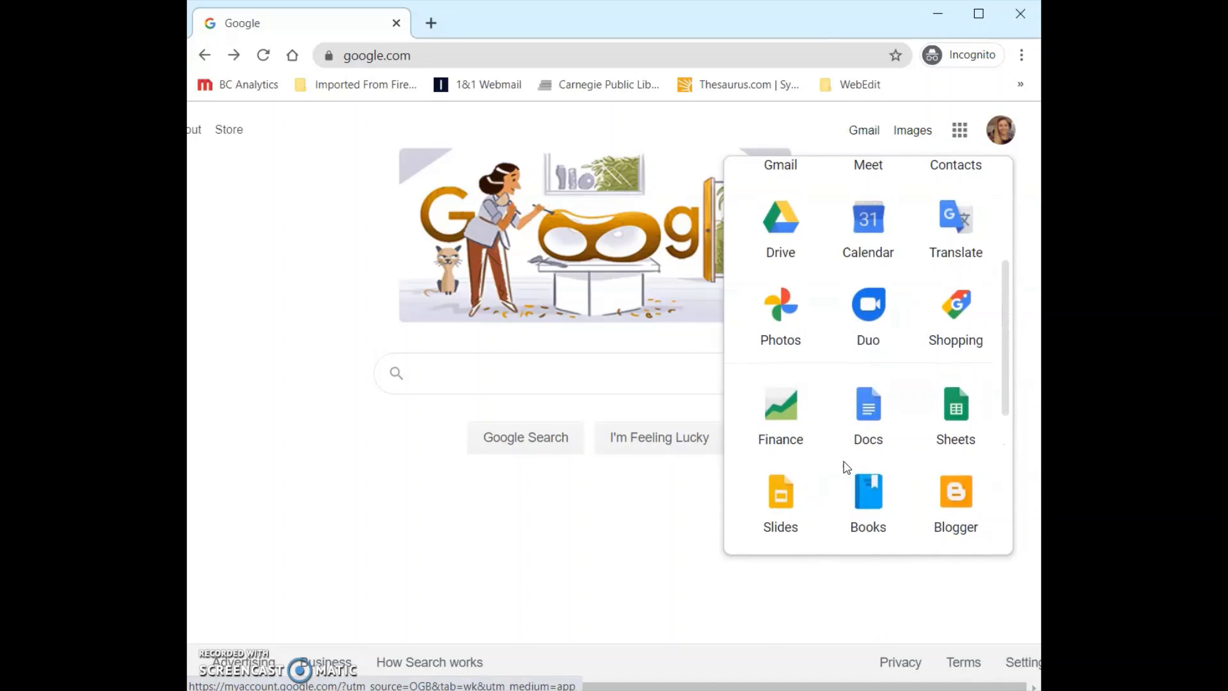
pyautogui.scroll(1, 819, 422)
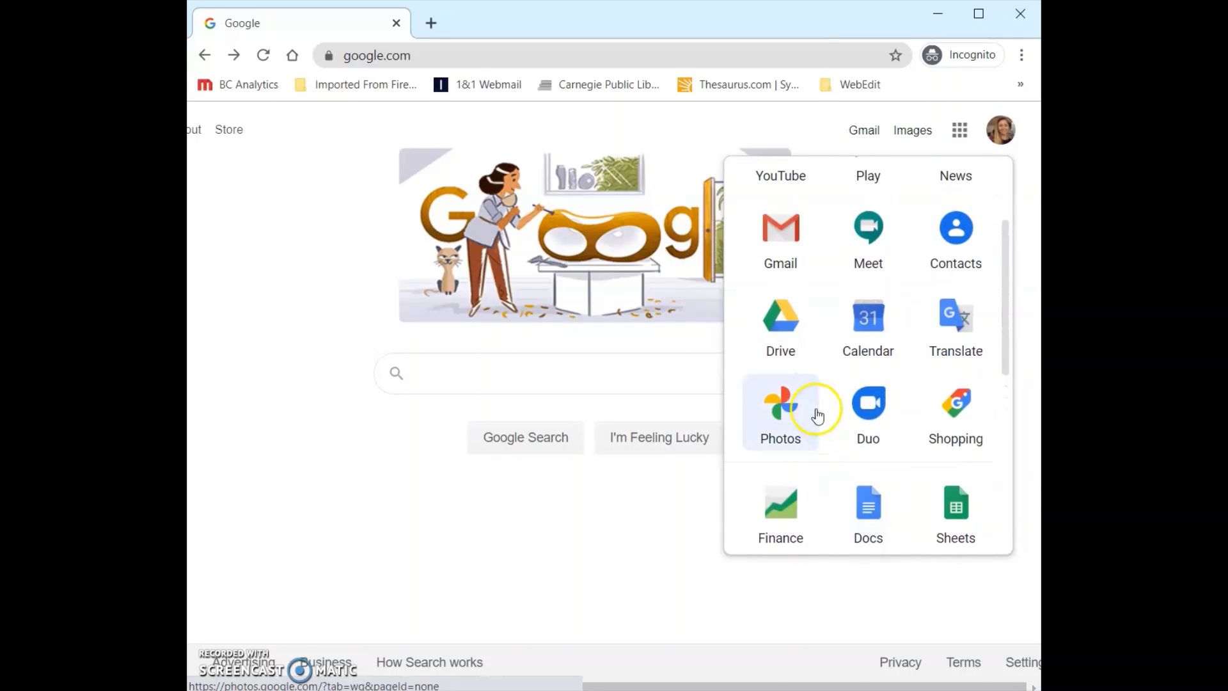
pyautogui.click(788, 342)
pyautogui.click(786, 333)
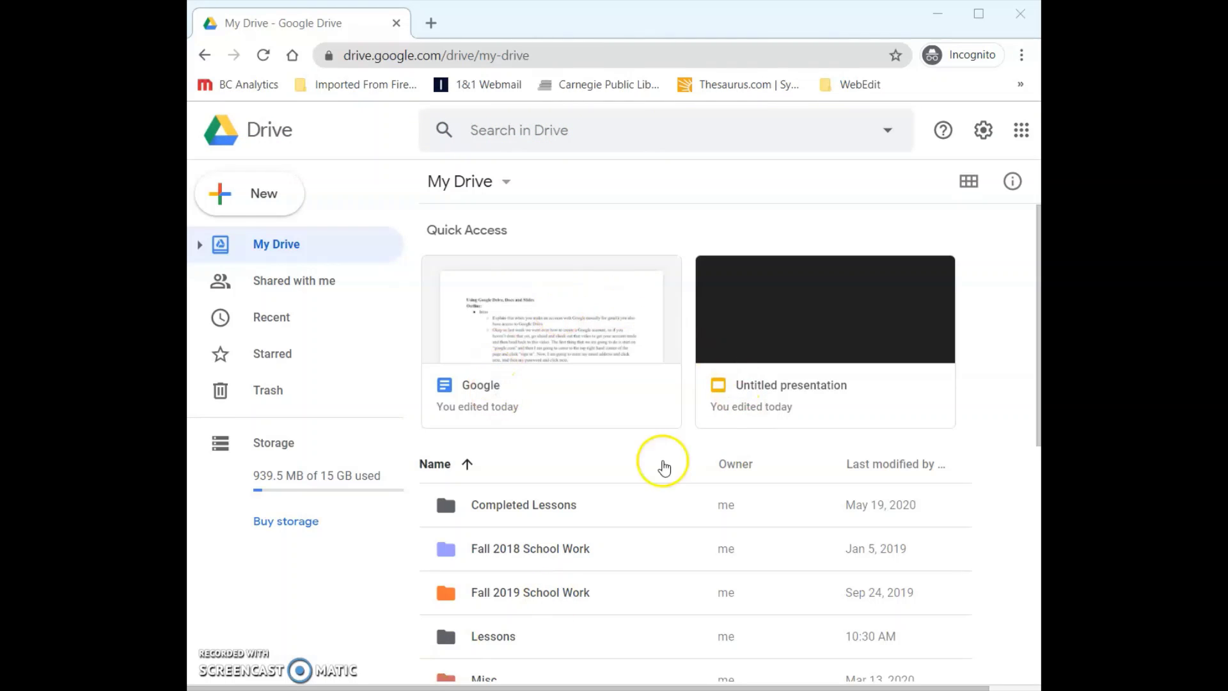
pyautogui.scroll(-3, 608, 524)
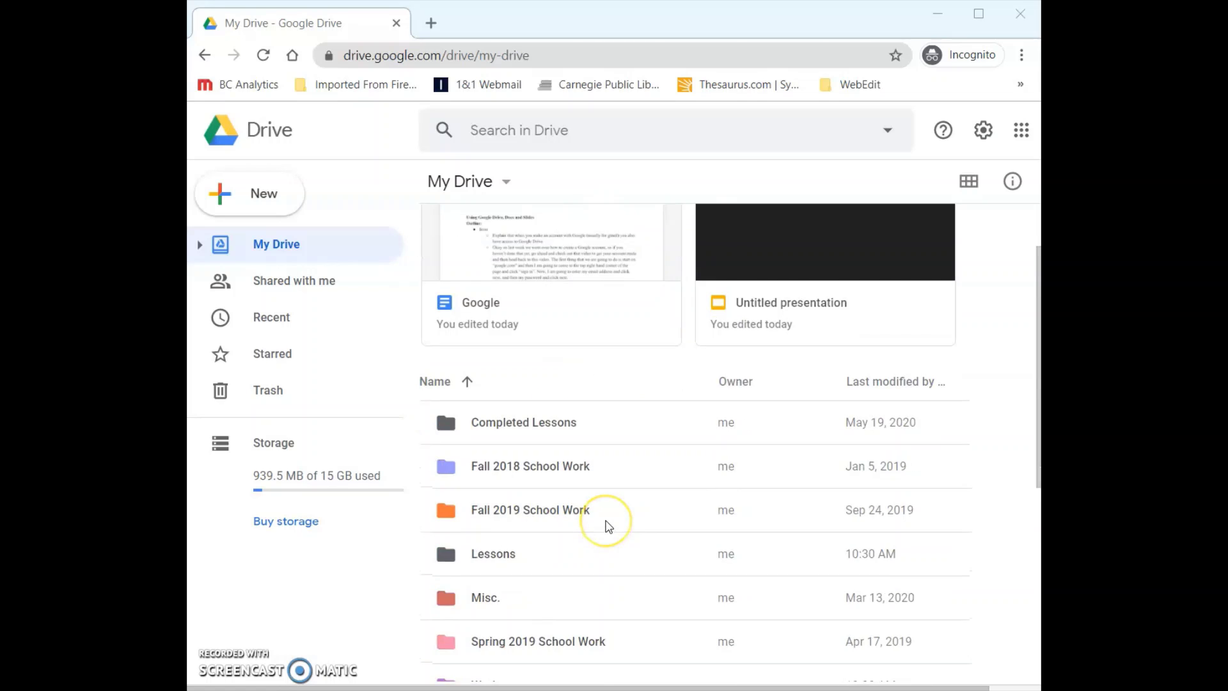
pyautogui.scroll(-3, 608, 526)
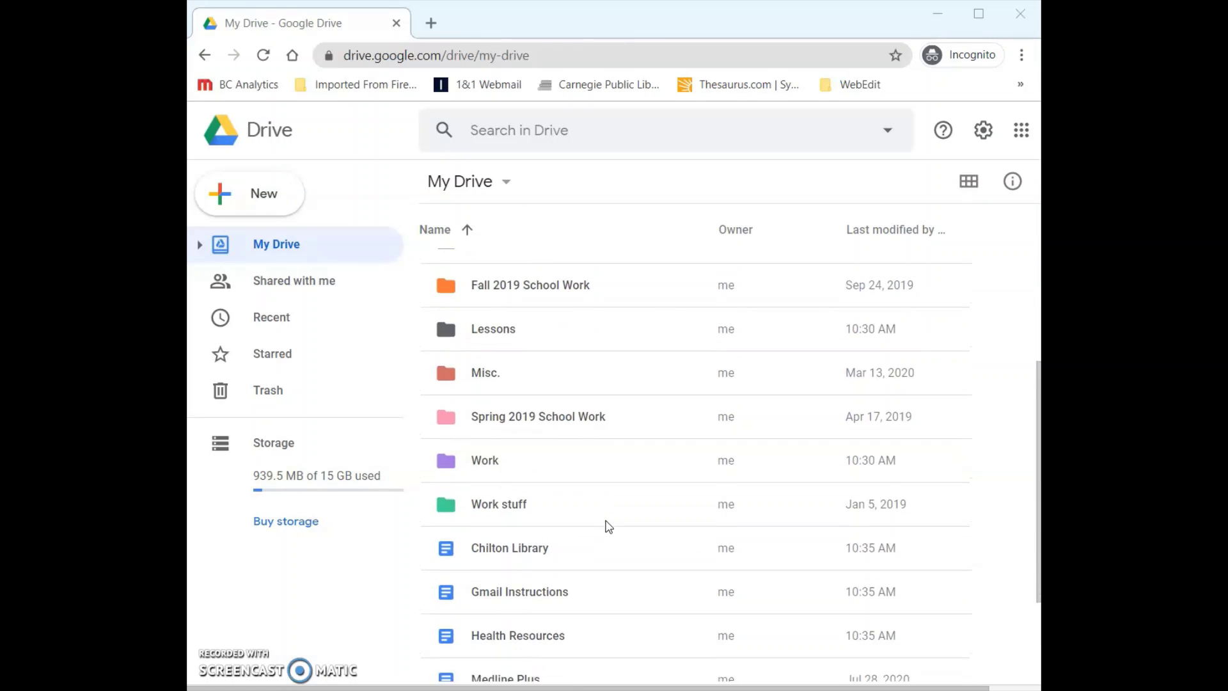
pyautogui.scroll(2, 609, 526)
pyautogui.scroll(2, 608, 527)
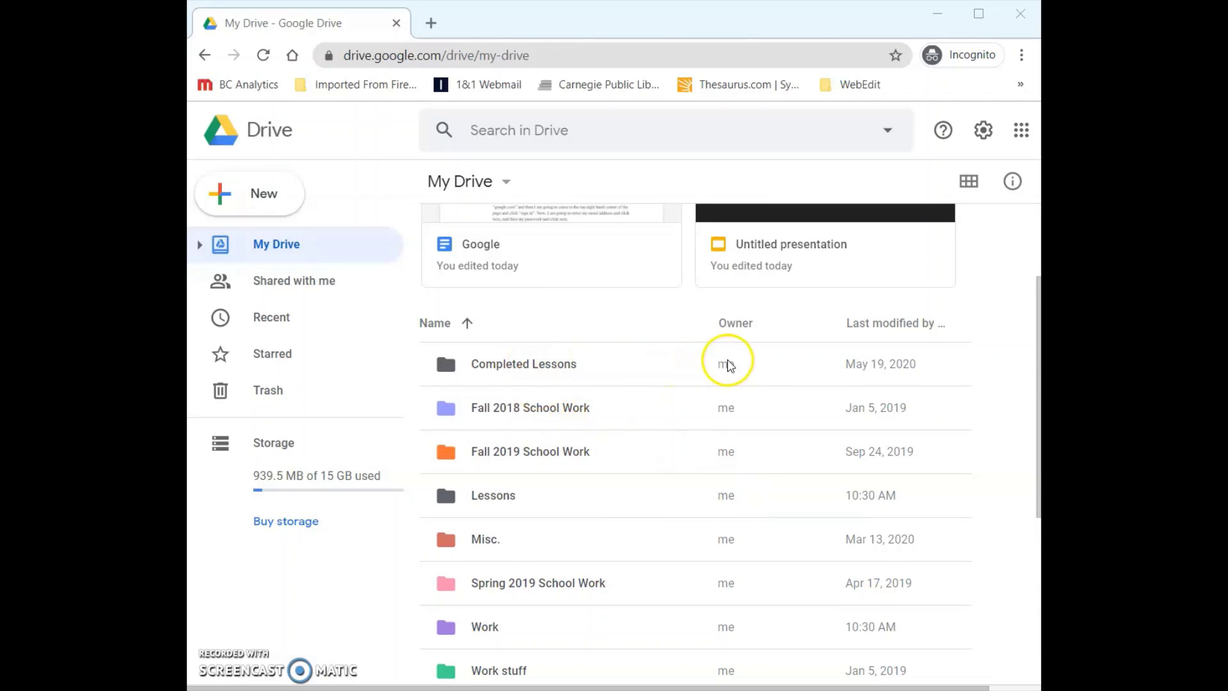
pyautogui.scroll(1, 904, 370)
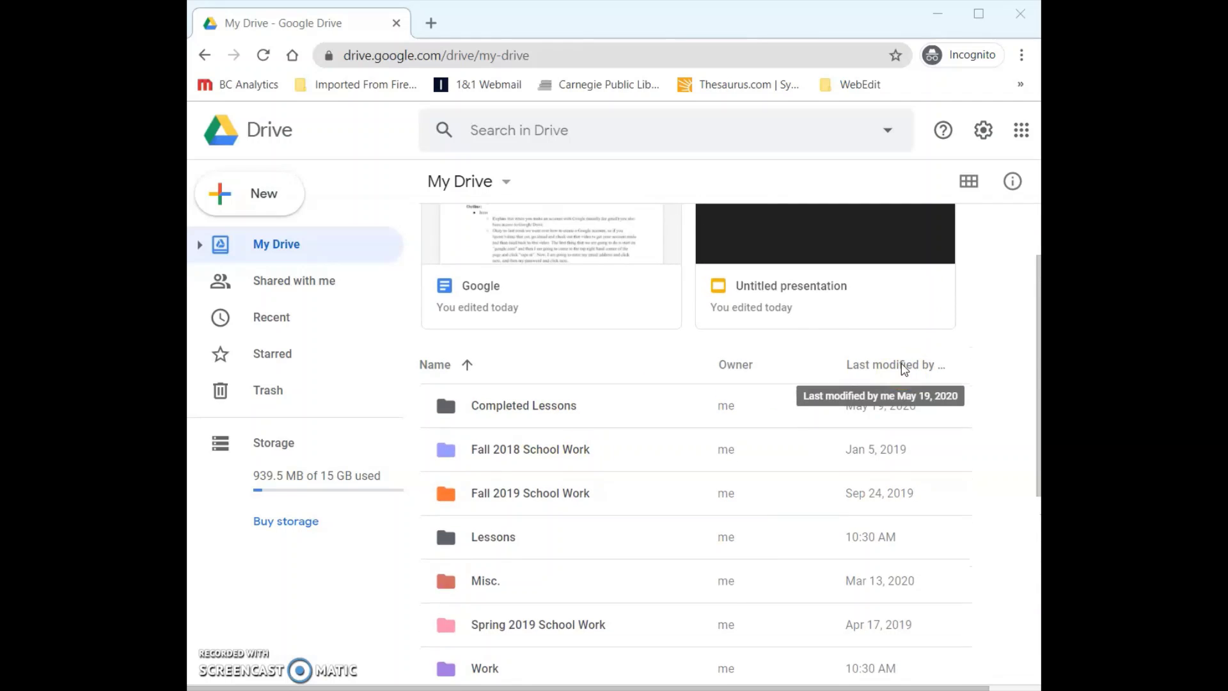
pyautogui.scroll(2, 903, 370)
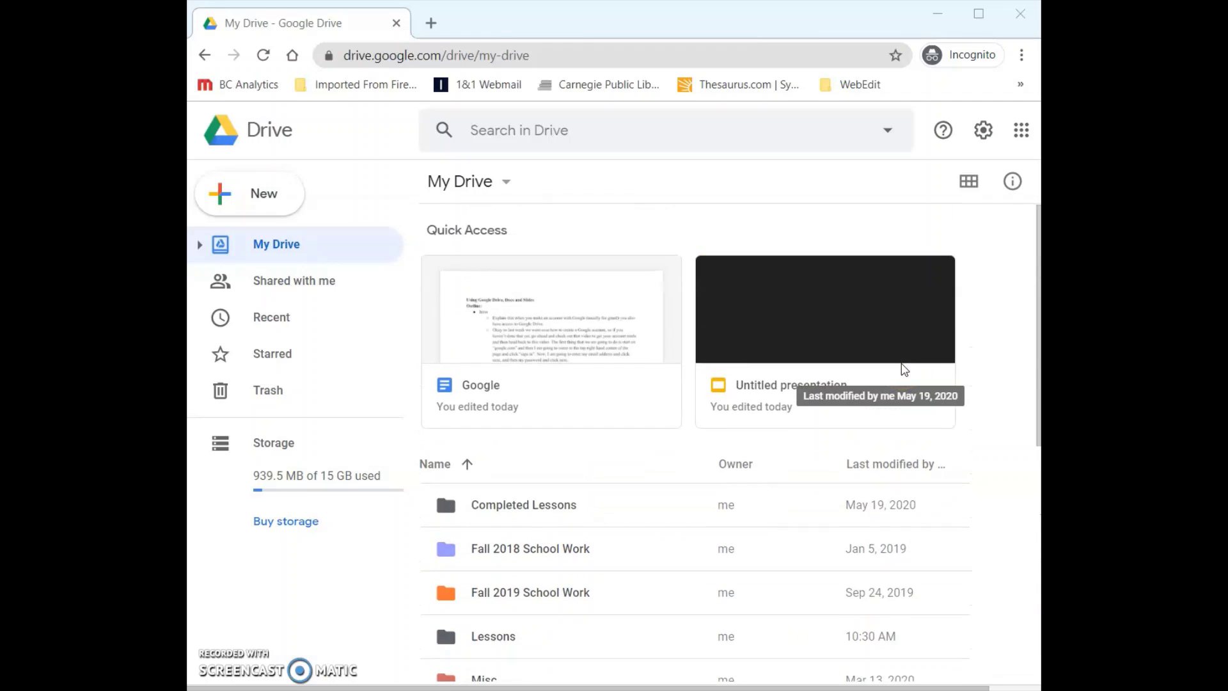
pyautogui.click(969, 184)
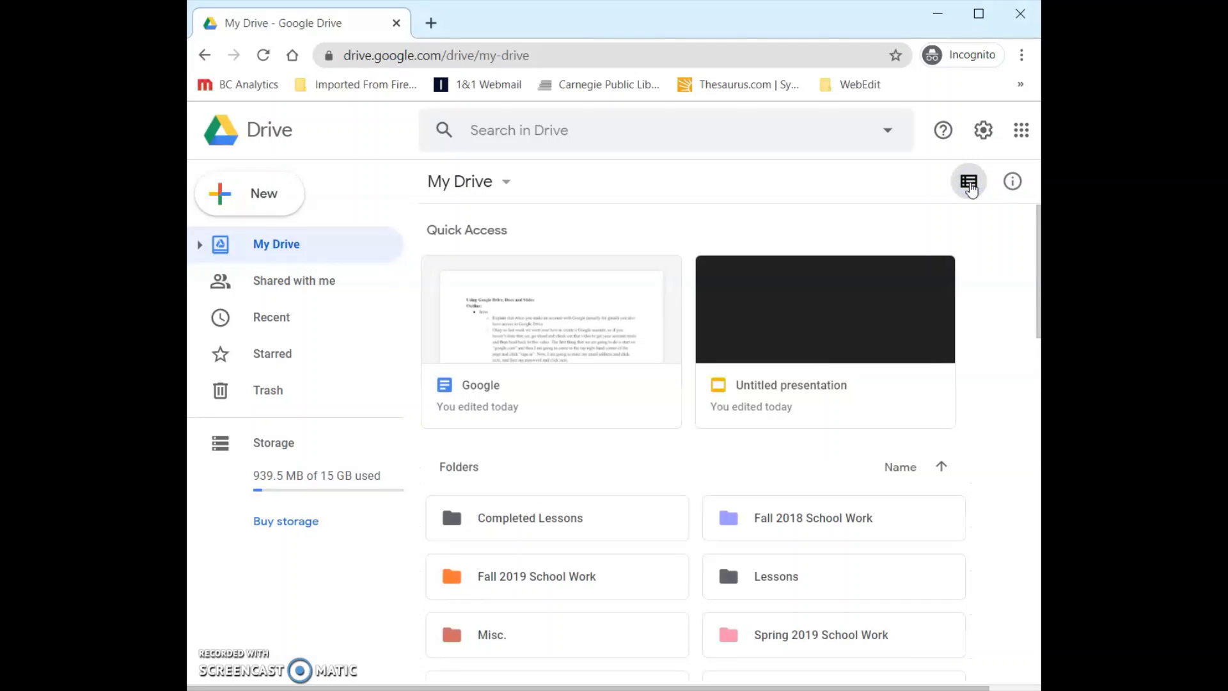
pyautogui.click(969, 183)
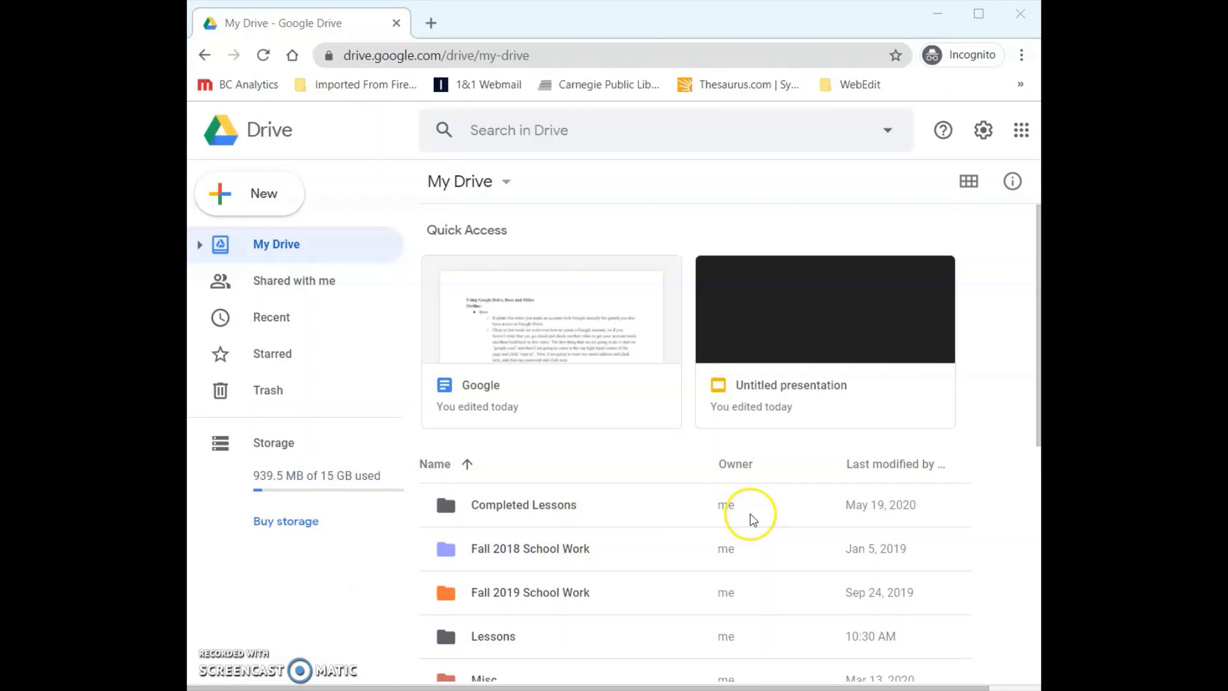
pyautogui.hscroll(2, 748, 515)
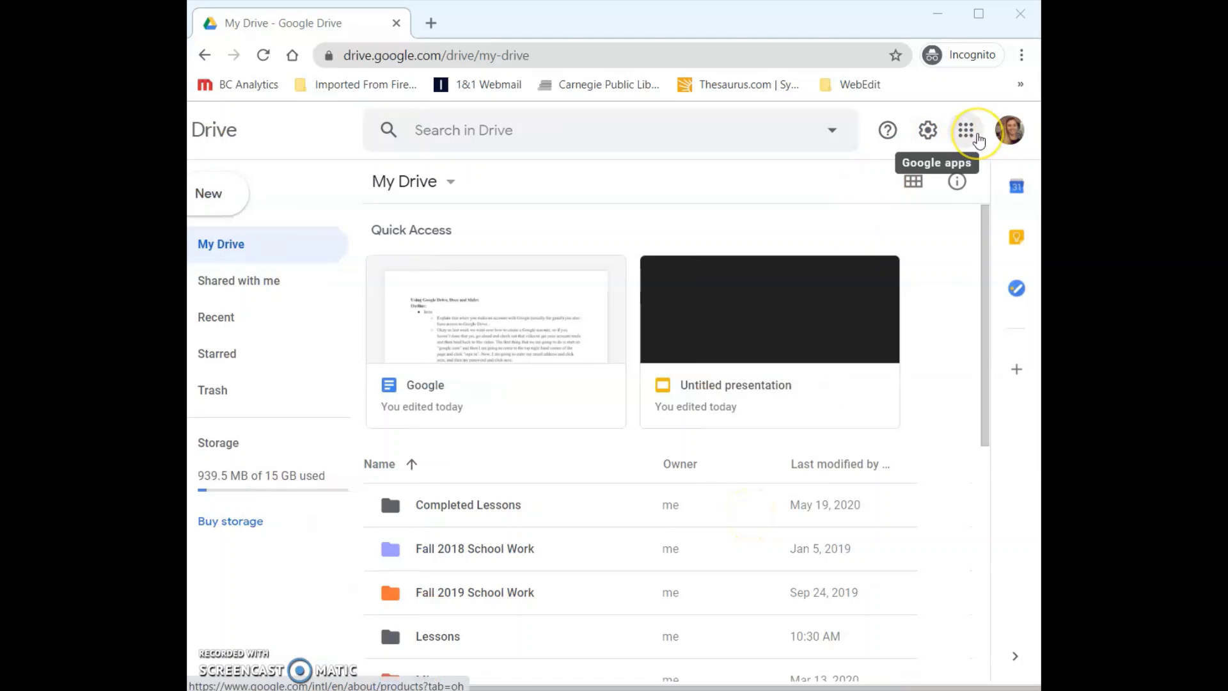
# Step: Show the Google apps and account panels in Drive, then dismiss them to reveal My Drive
pyautogui.click(981, 140)
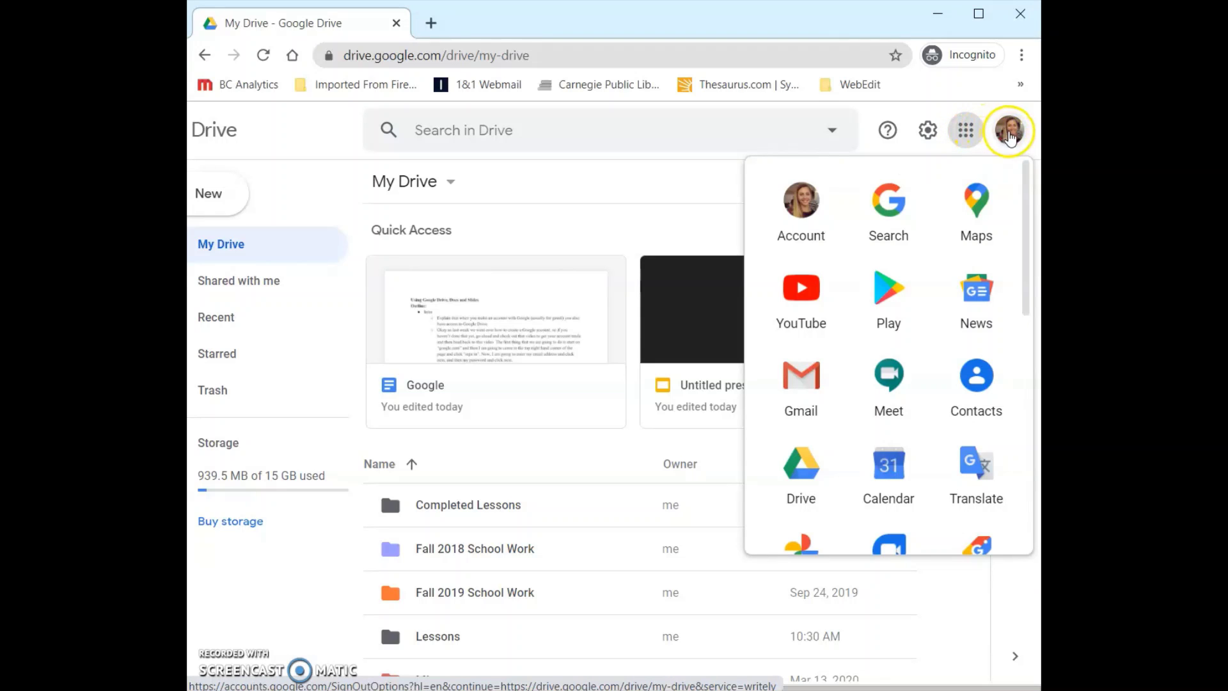
pyautogui.click(1010, 135)
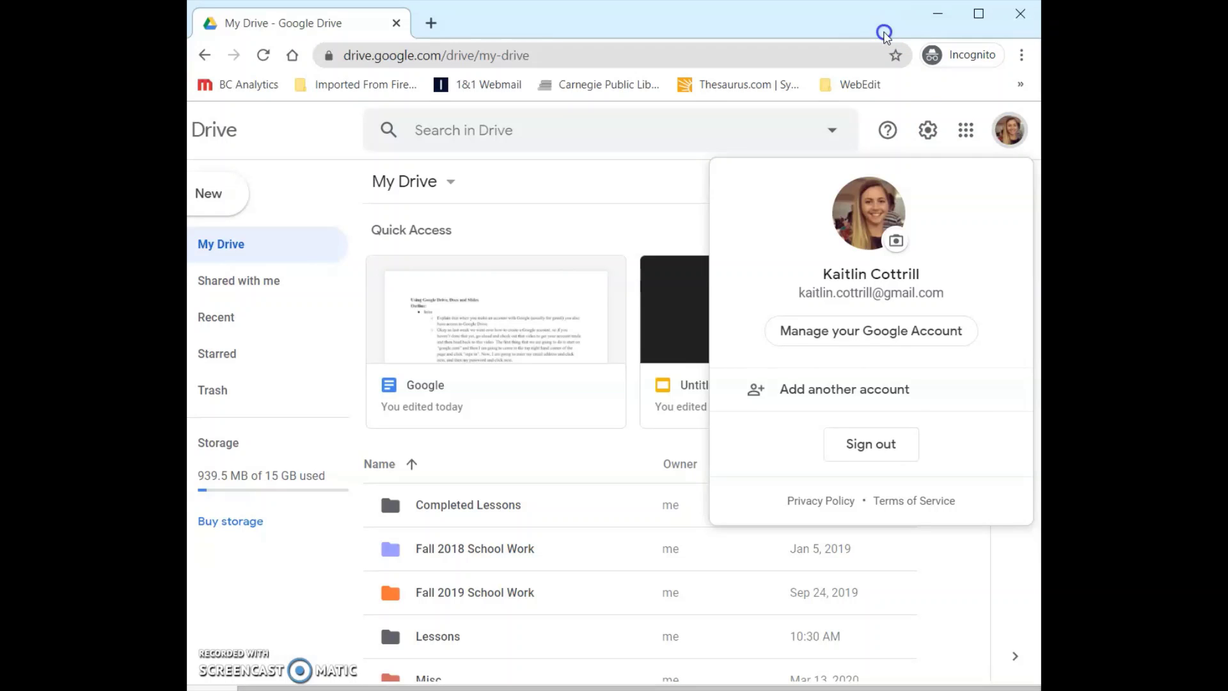
pyautogui.click(661, 229)
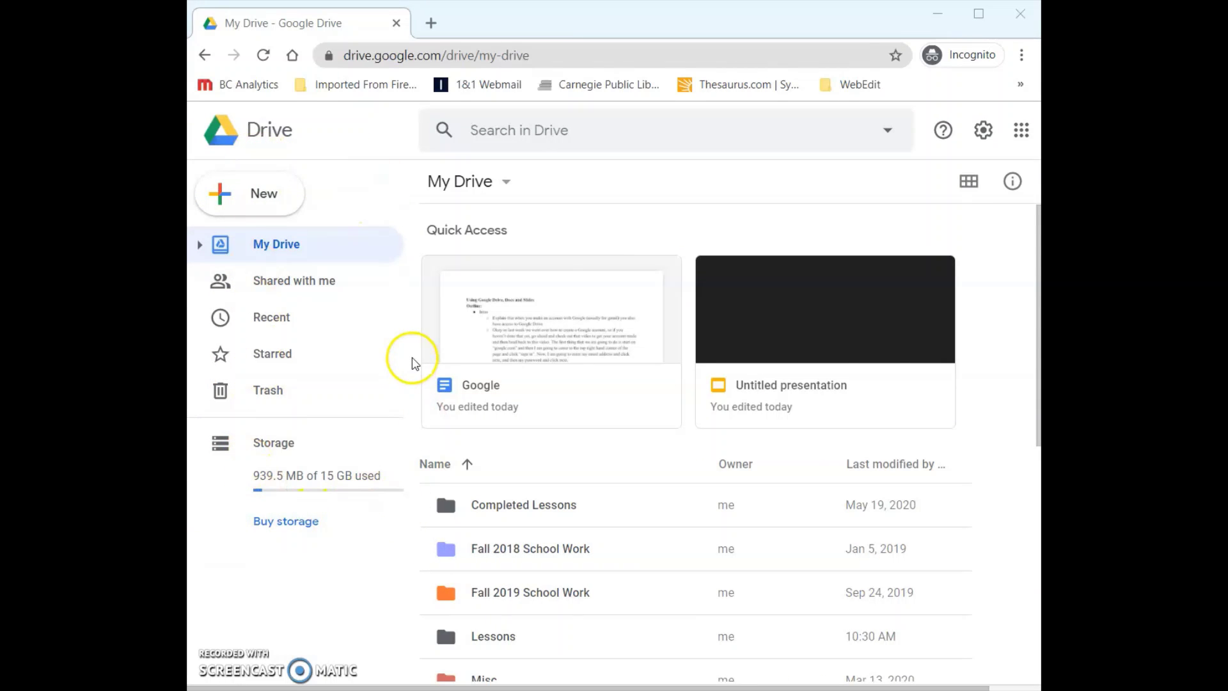
pyautogui.click(288, 202)
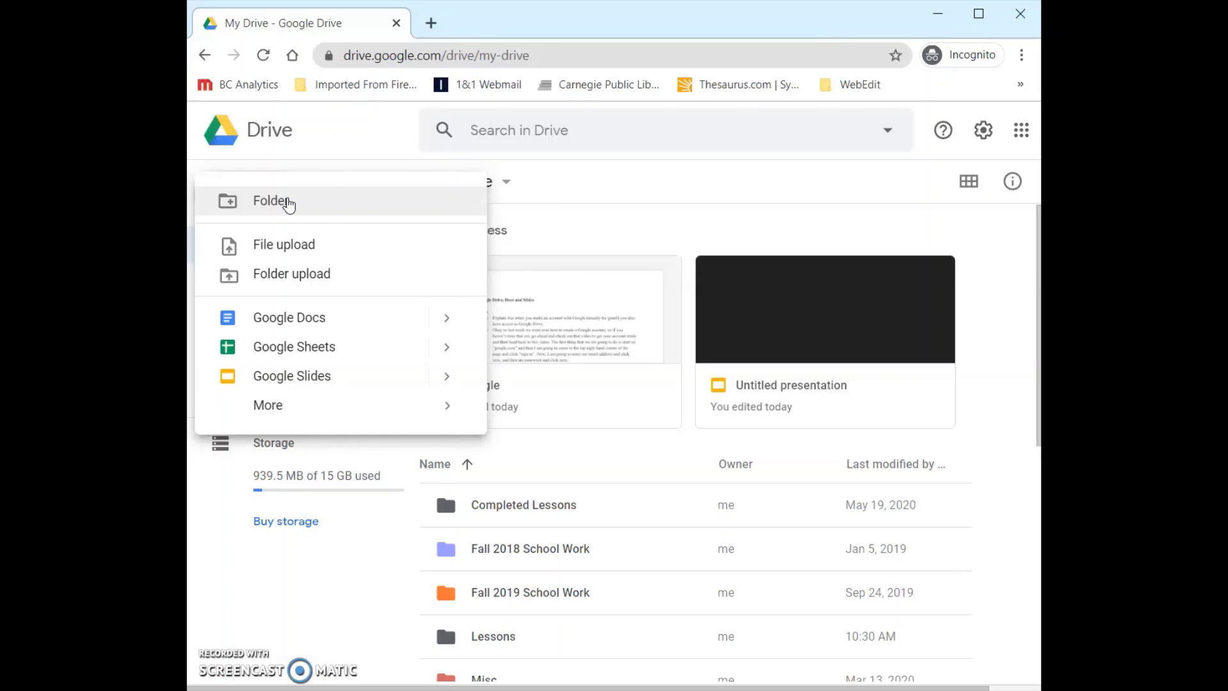
pyautogui.click(578, 190)
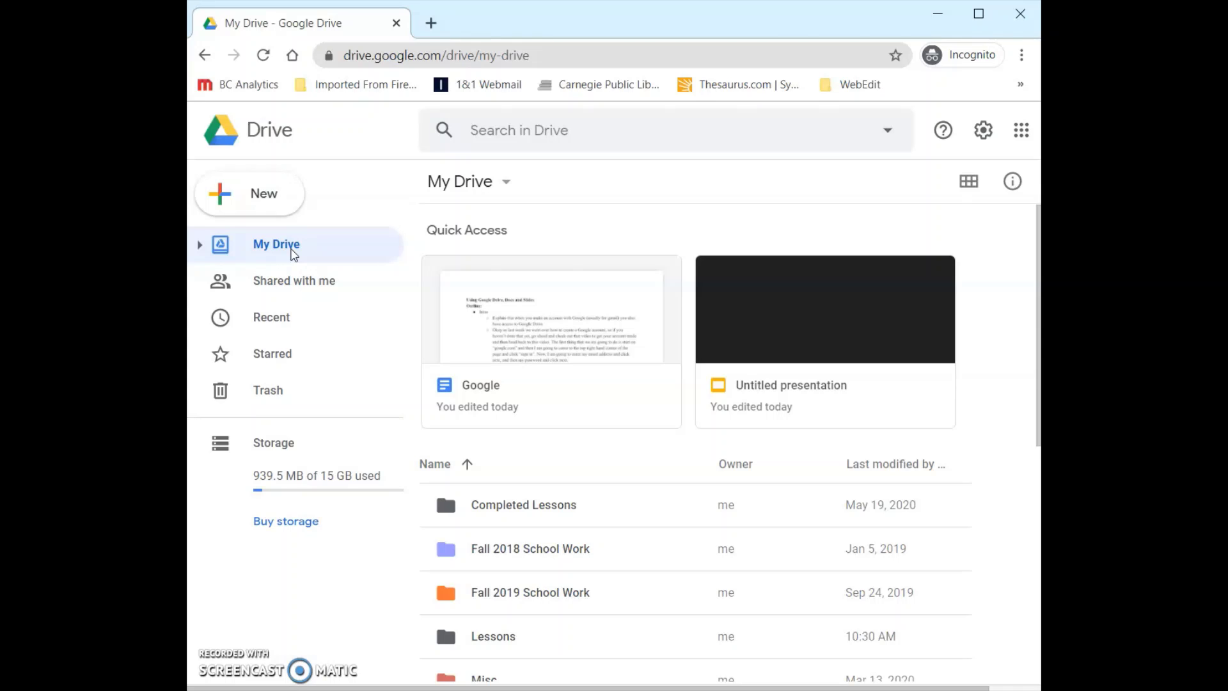
pyautogui.click(305, 296)
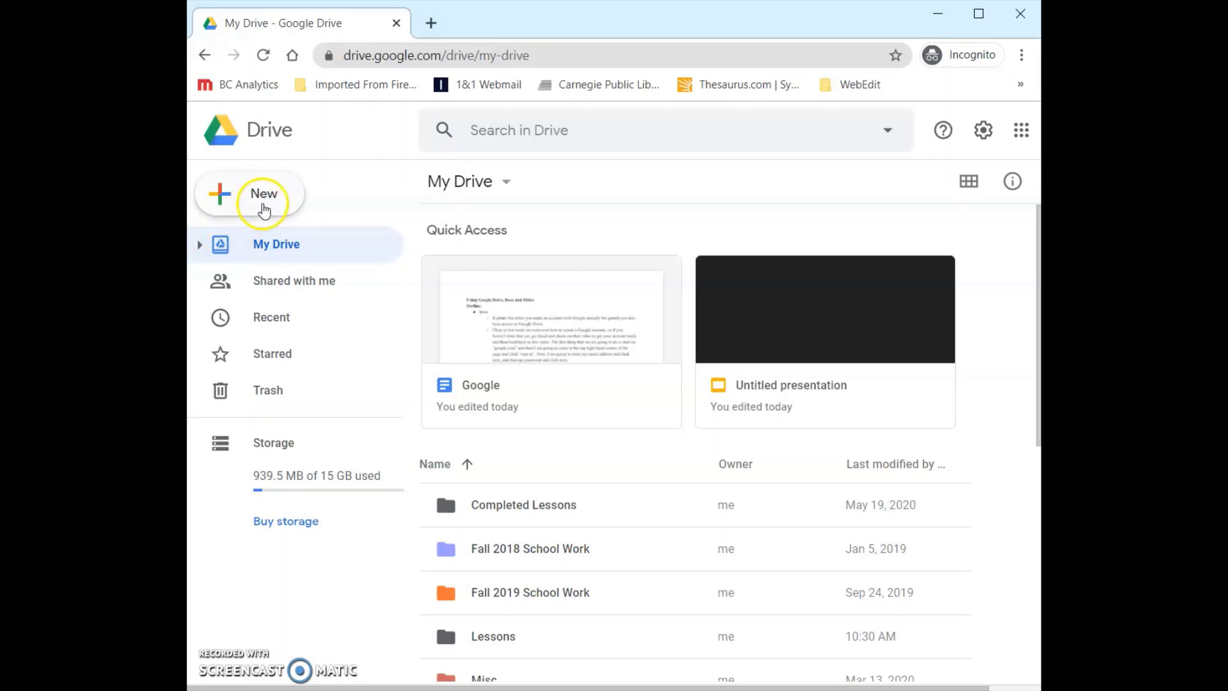
# Step: Show Drive's New menu with folder, upload and Docs, Sheets, Slides options
pyautogui.click(264, 207)
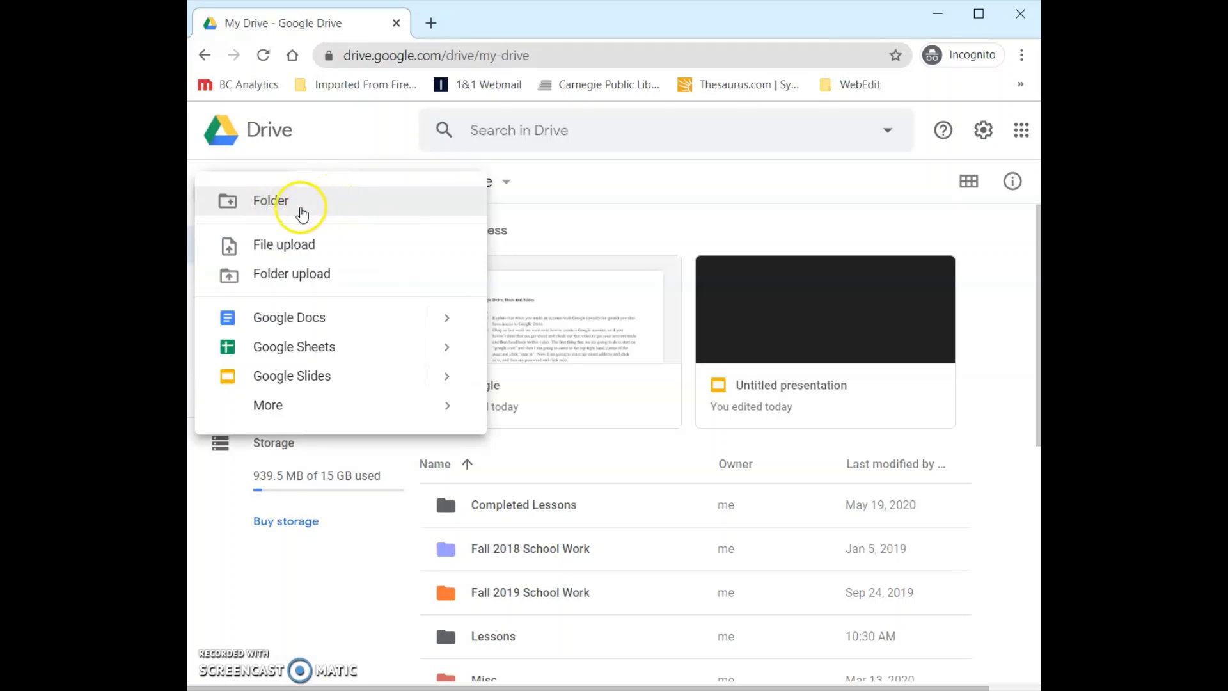
pyautogui.click(331, 253)
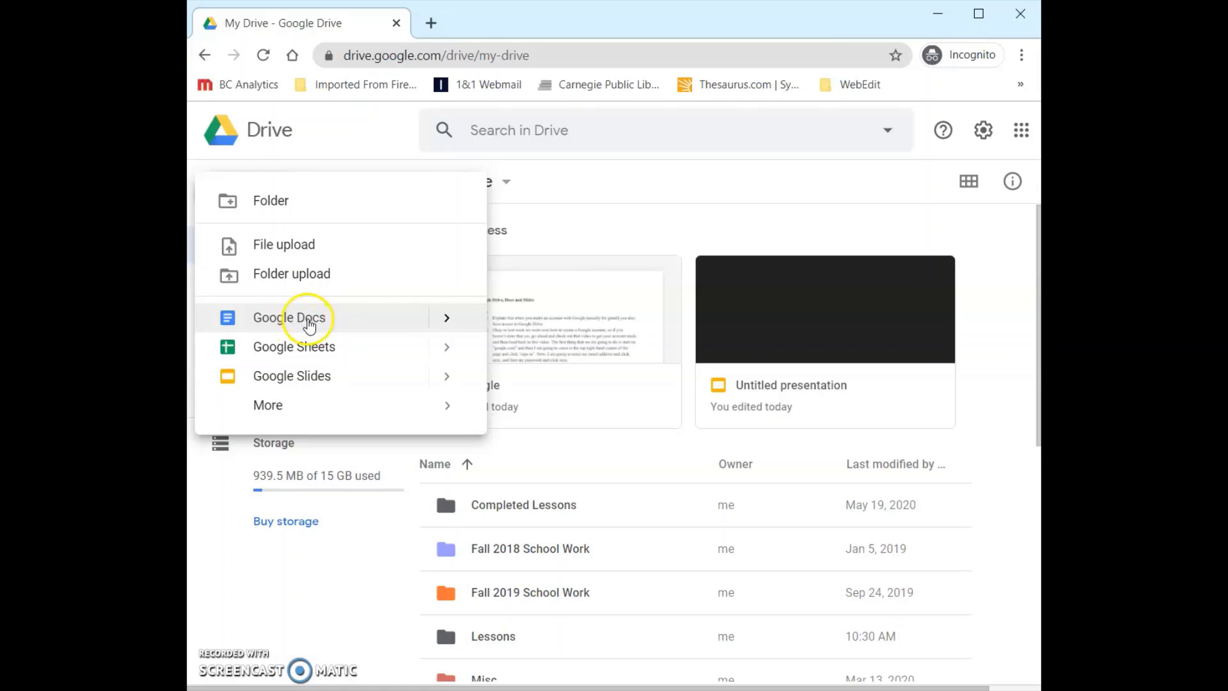
pyautogui.click(448, 321)
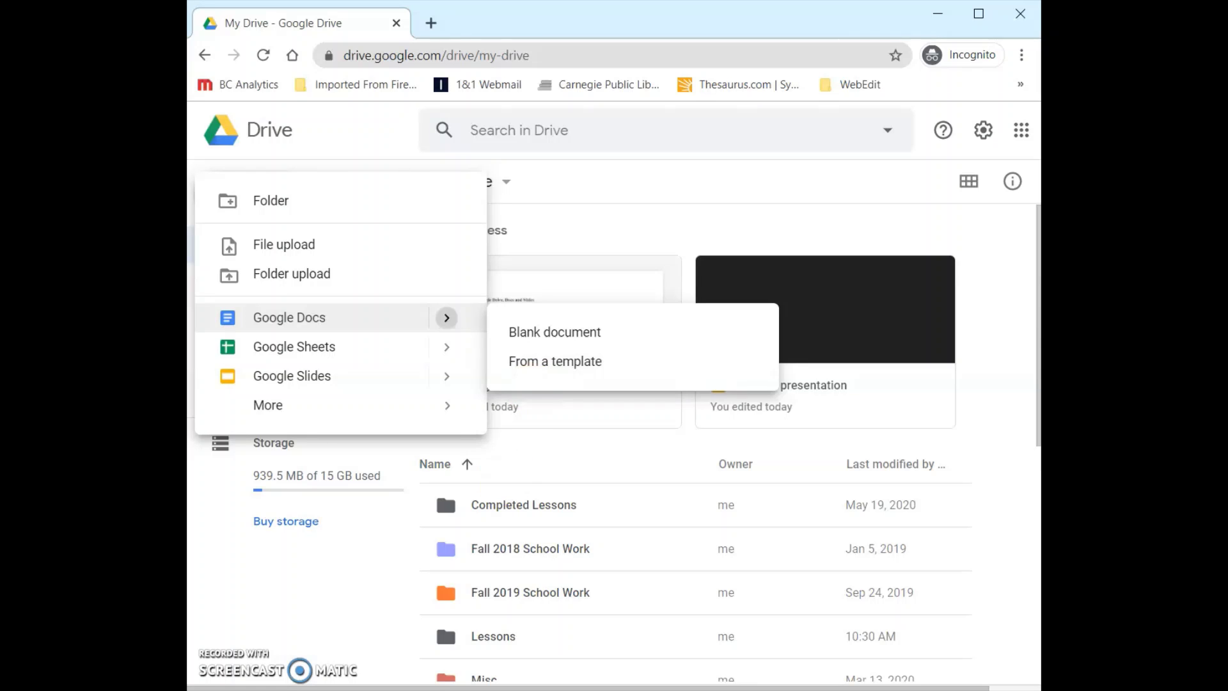
pyautogui.click(243, 194)
pyautogui.click(279, 332)
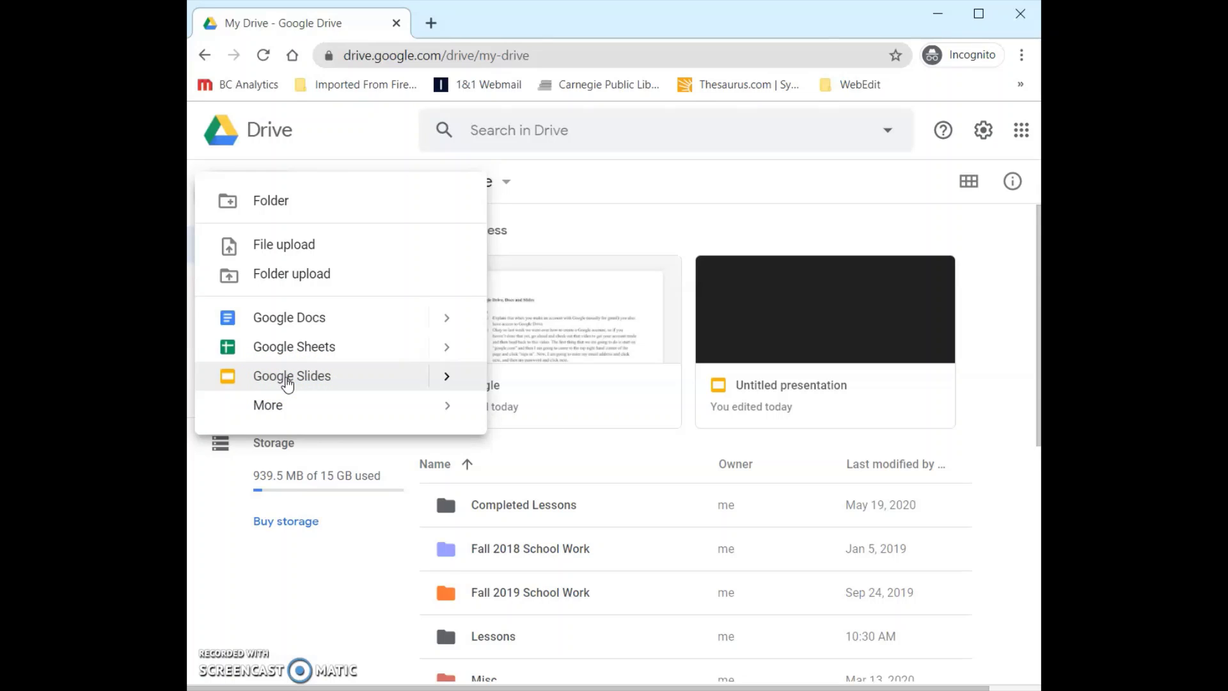
pyautogui.click(446, 378)
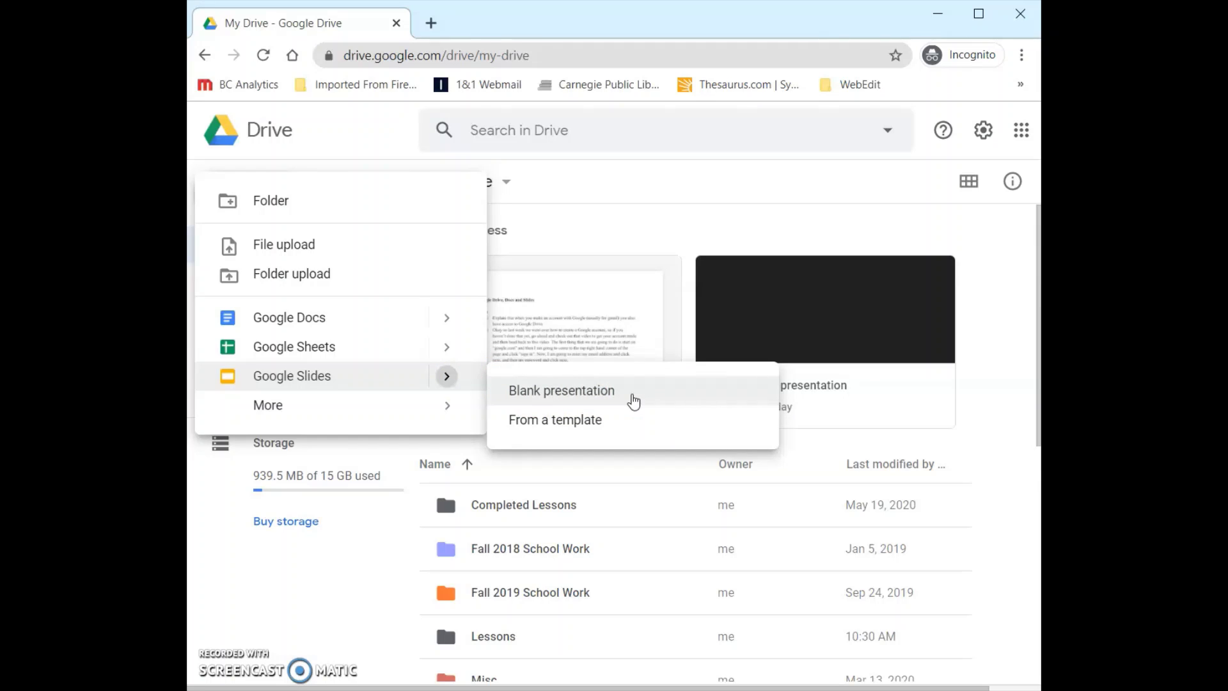
pyautogui.click(632, 425)
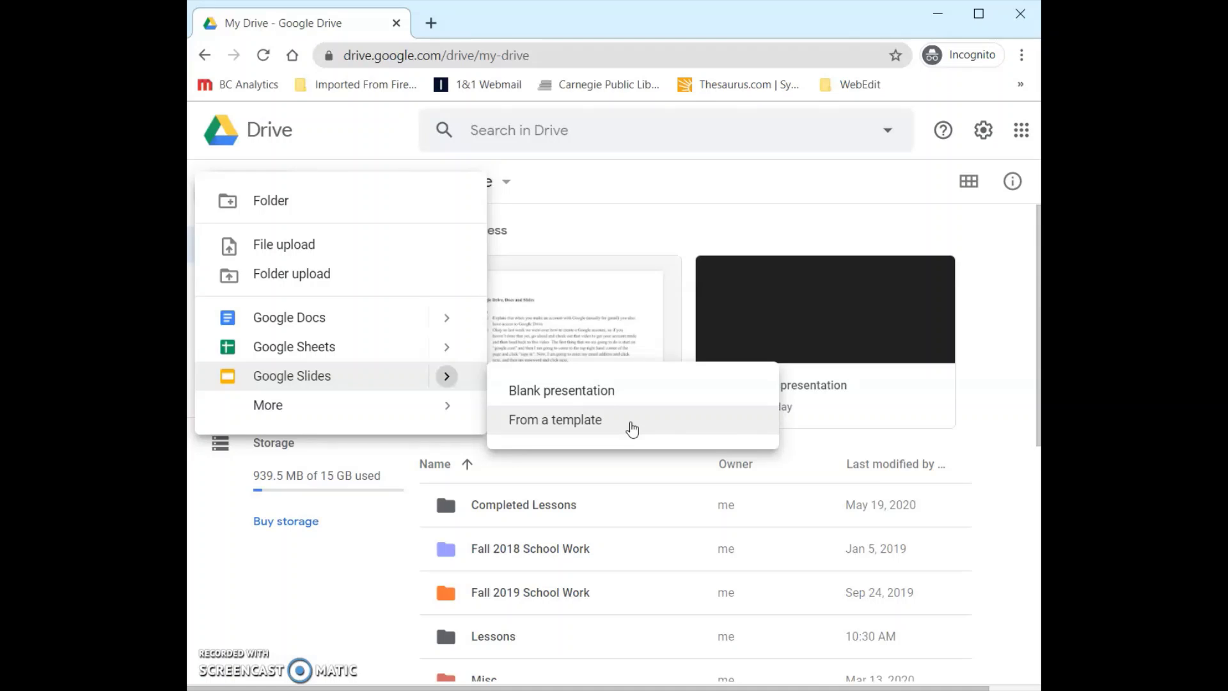
pyautogui.click(629, 426)
pyautogui.click(471, 407)
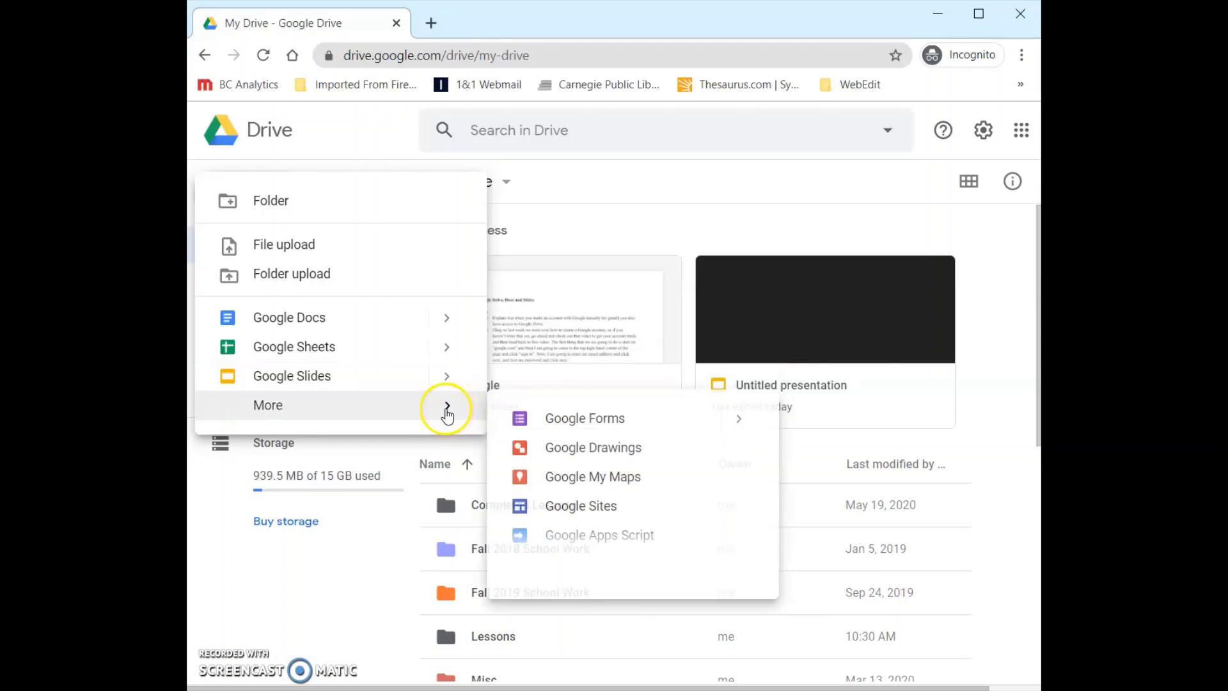
pyautogui.click(382, 417)
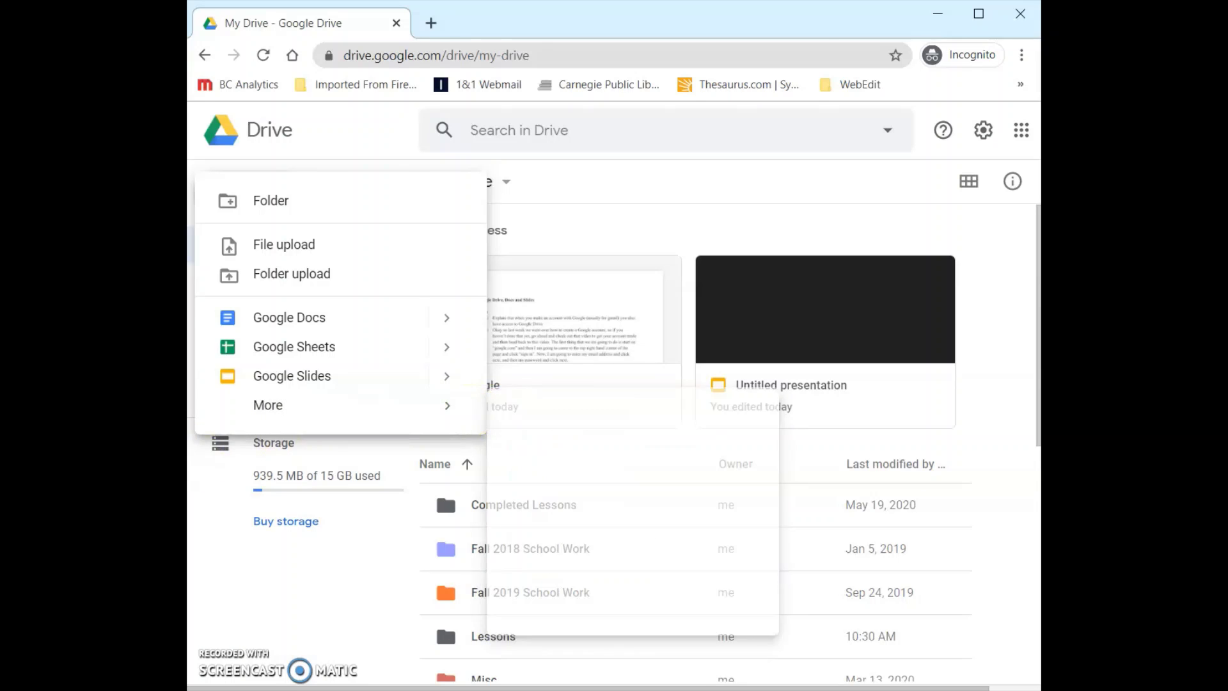
# Step: Reopen Drive's New menu and bring up the Google Docs template options
pyautogui.press('Escape')
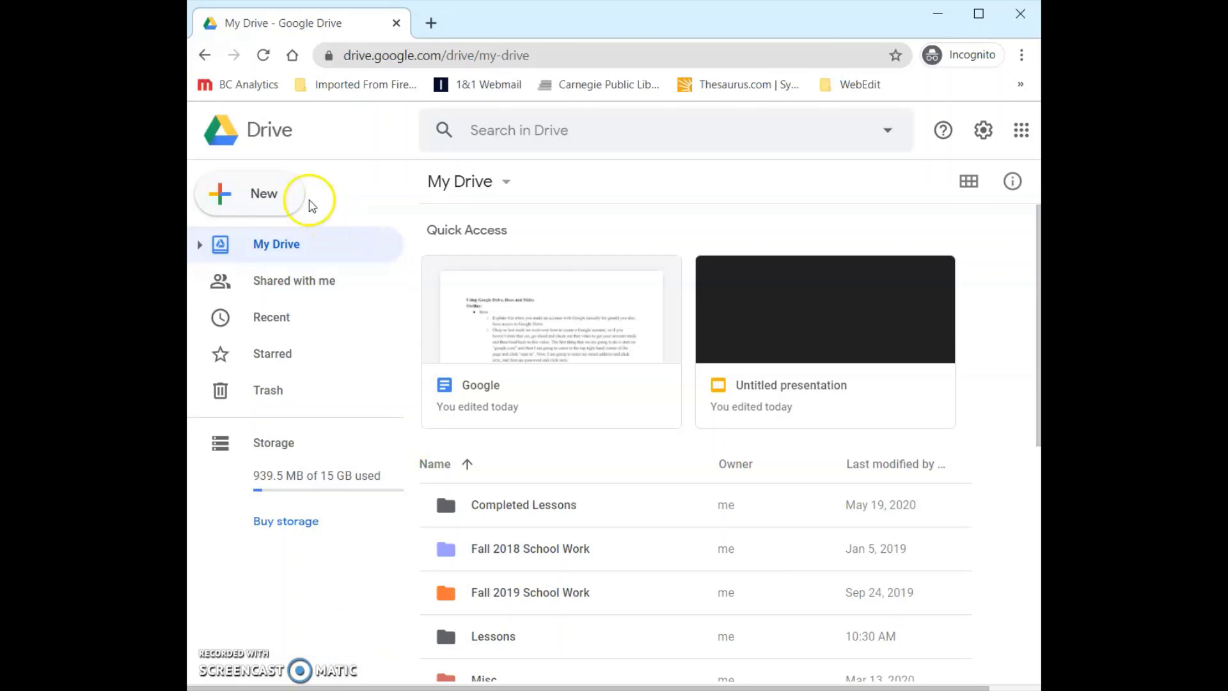
pyautogui.click(285, 195)
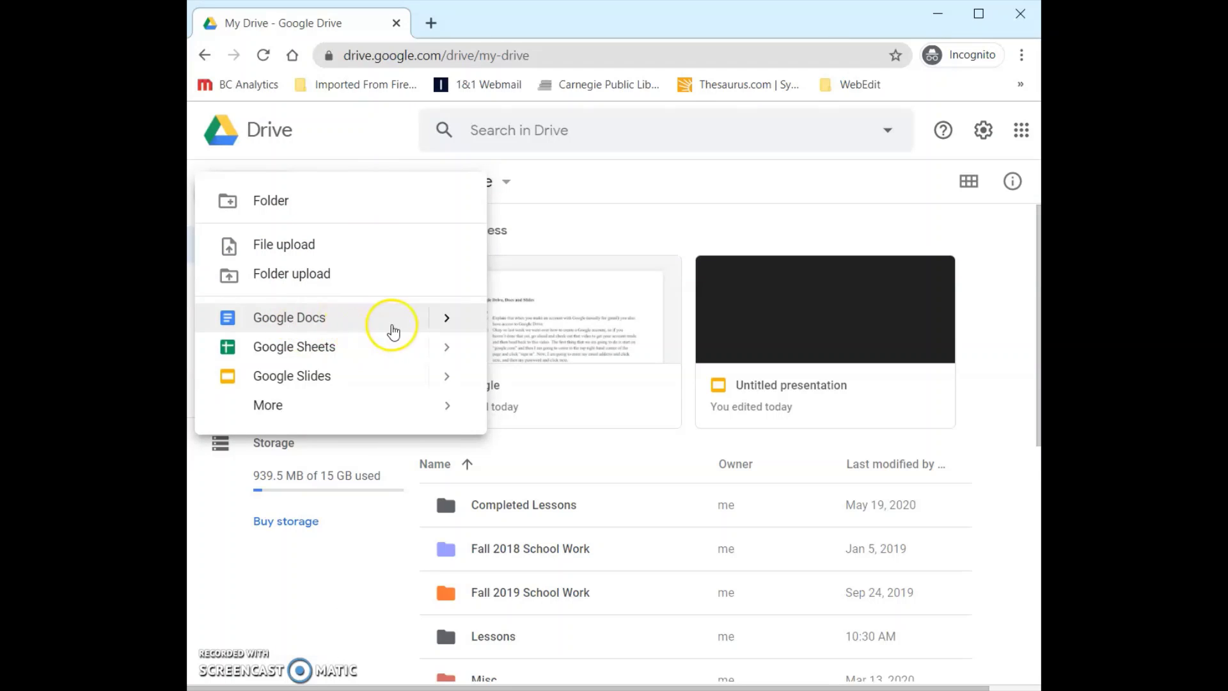
pyautogui.click(451, 319)
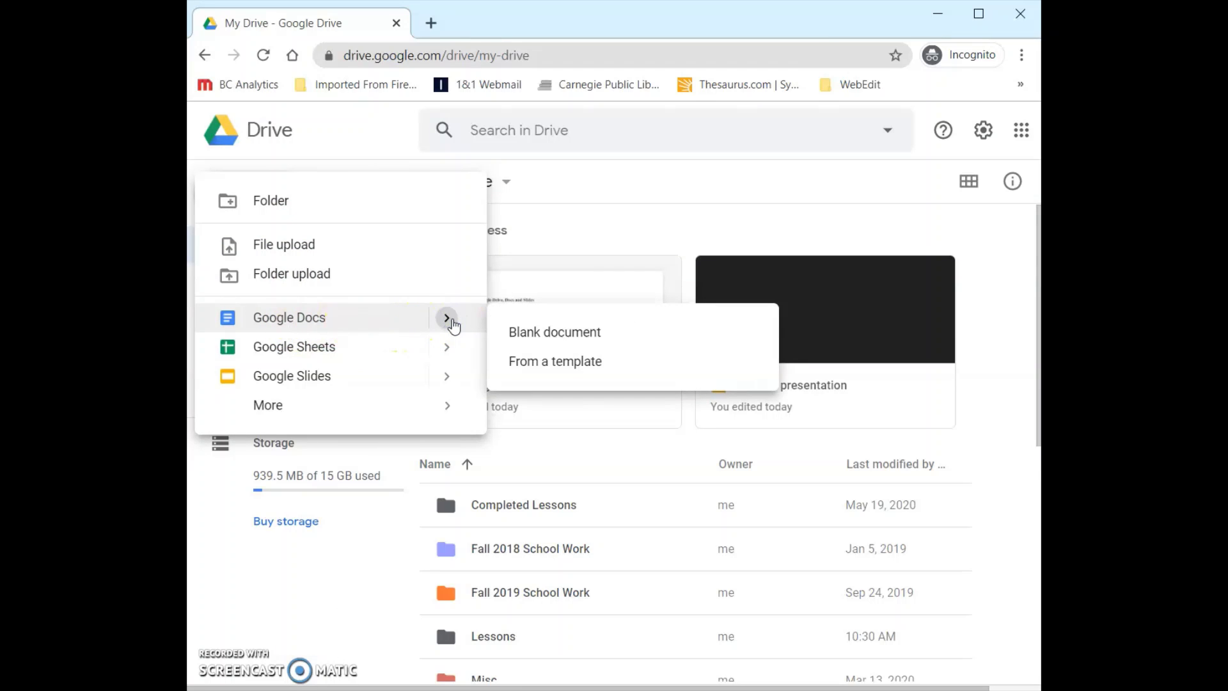
pyautogui.click(453, 323)
# Step: Browse the Docs Template gallery's resumes and start a Blank Untitled document
pyautogui.click(569, 362)
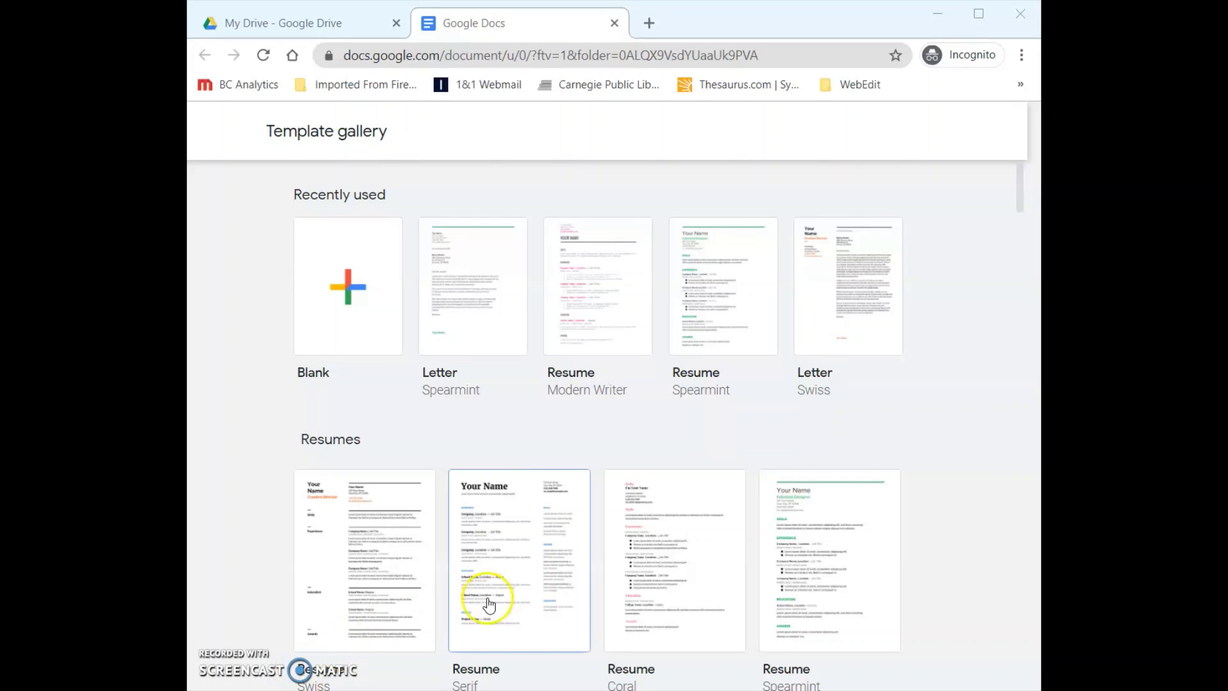
pyautogui.scroll(-3, 543, 603)
pyautogui.scroll(-6, 541, 607)
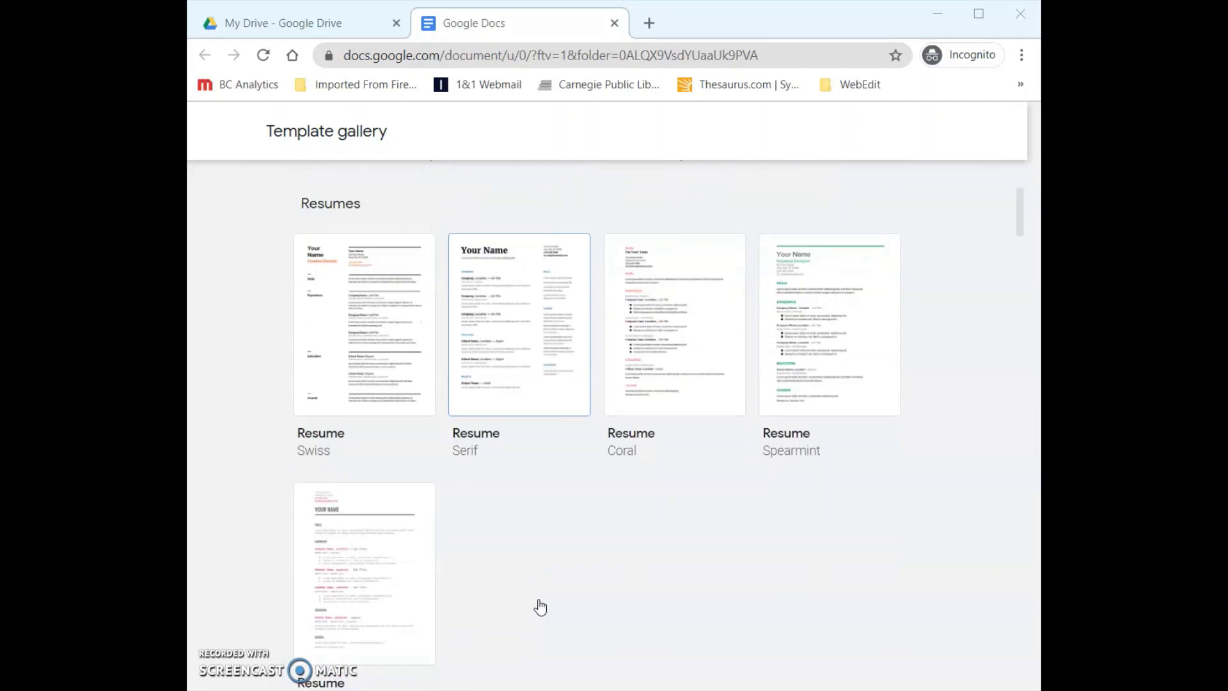
pyautogui.scroll(-4, 541, 606)
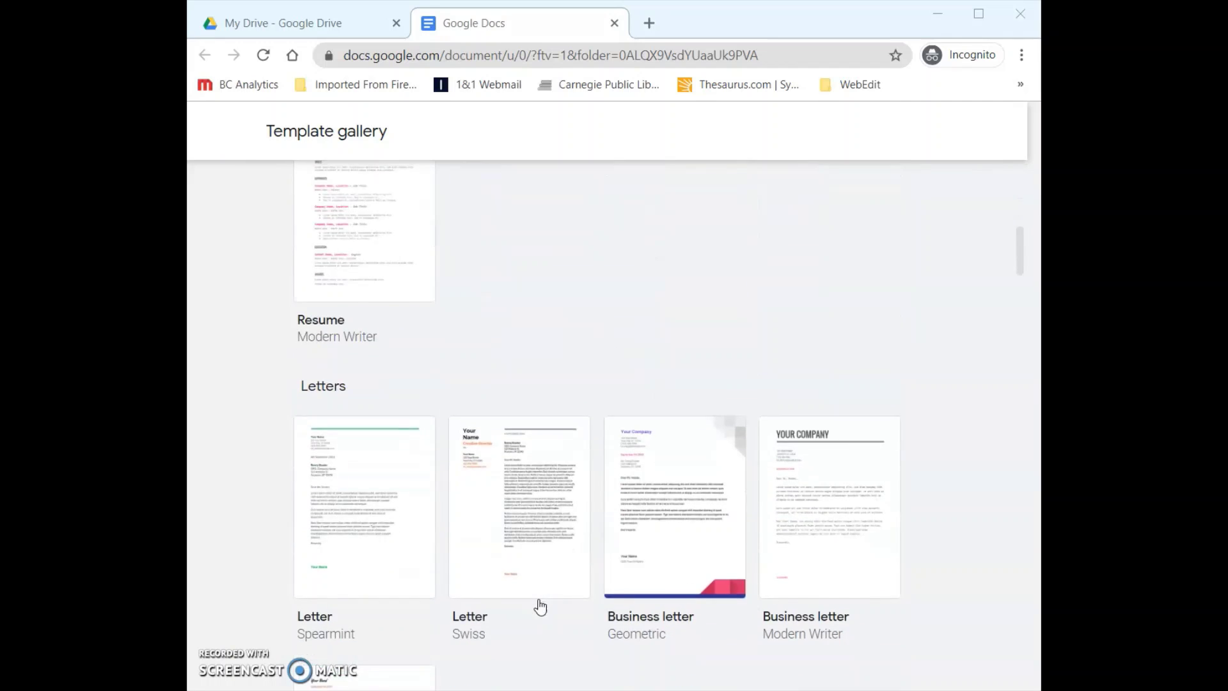
pyautogui.scroll(-7, 541, 606)
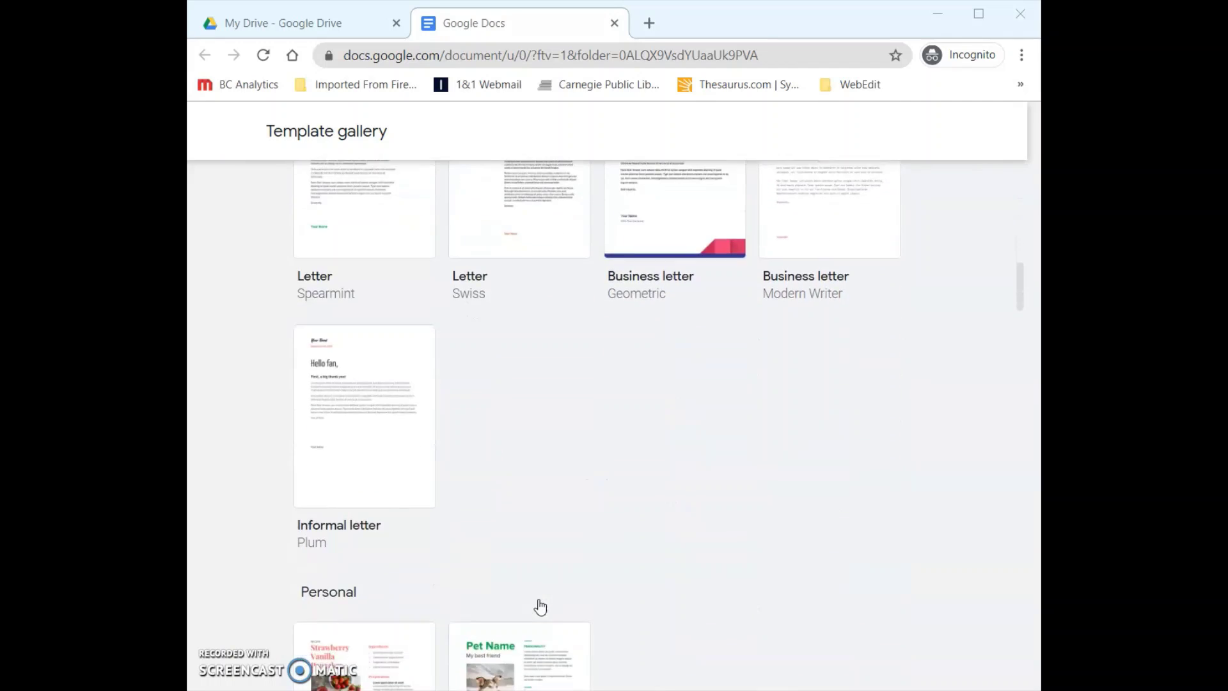
pyautogui.scroll(-7, 541, 606)
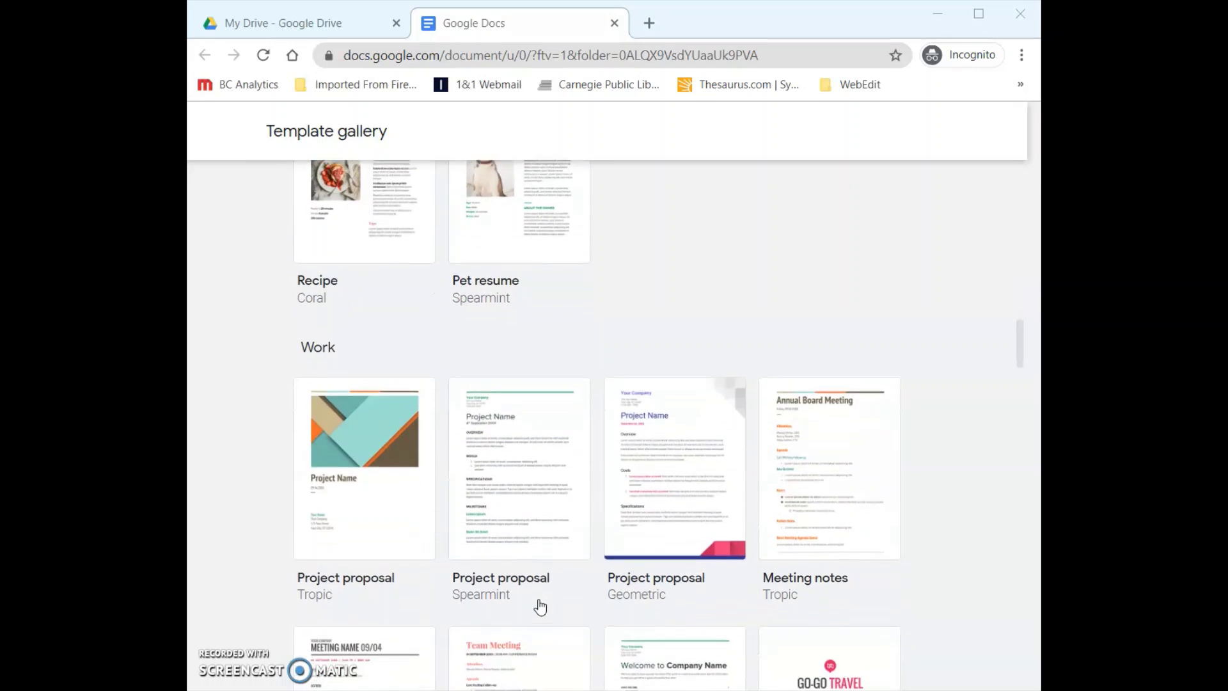
pyautogui.scroll(-12, 540, 606)
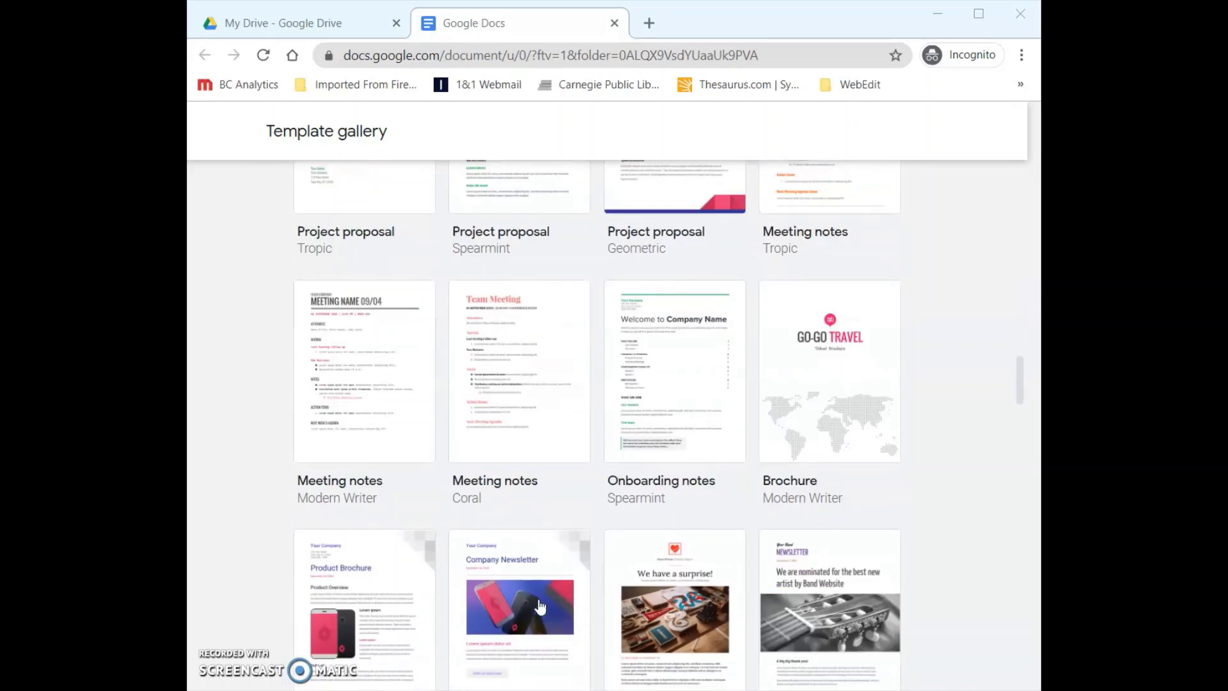
pyautogui.scroll(-6, 540, 606)
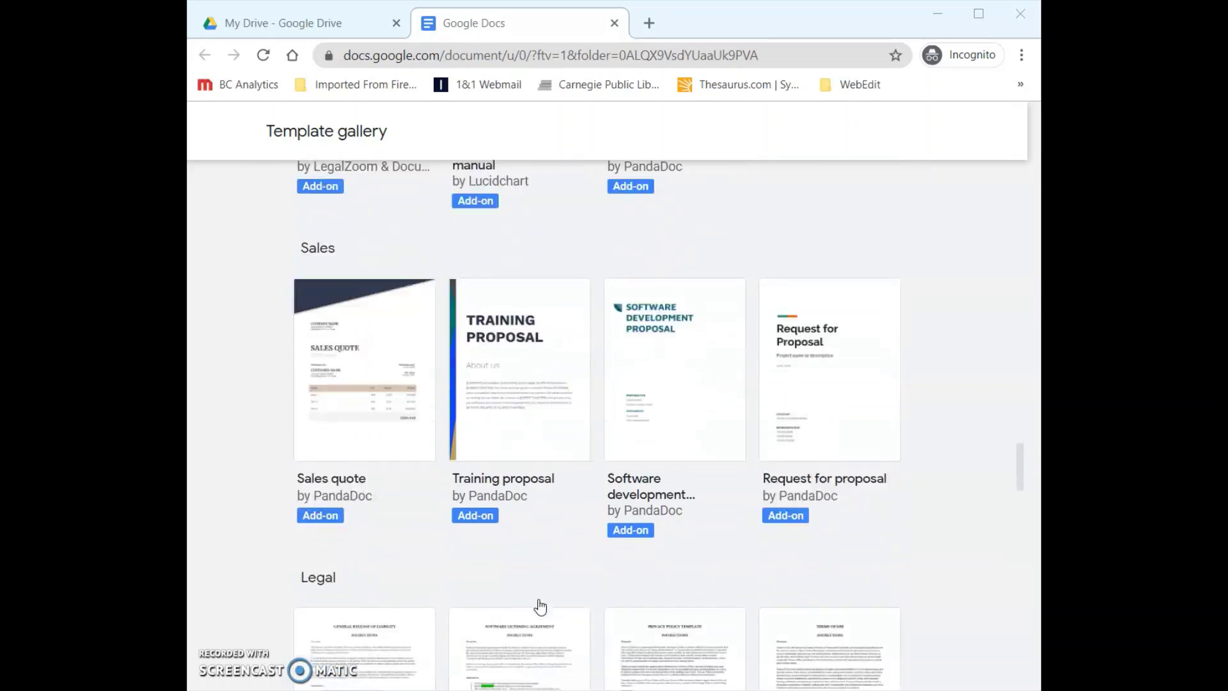
pyautogui.scroll(-7, 540, 607)
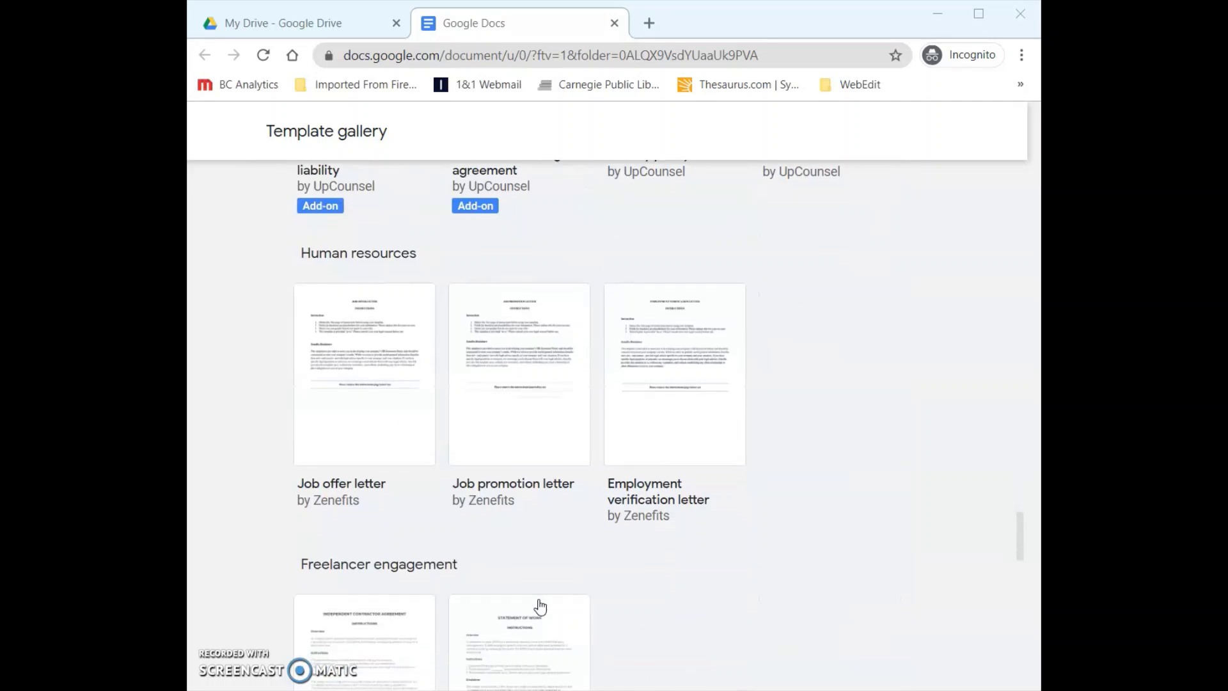
pyautogui.scroll(12, 540, 606)
pyautogui.scroll(5, 541, 606)
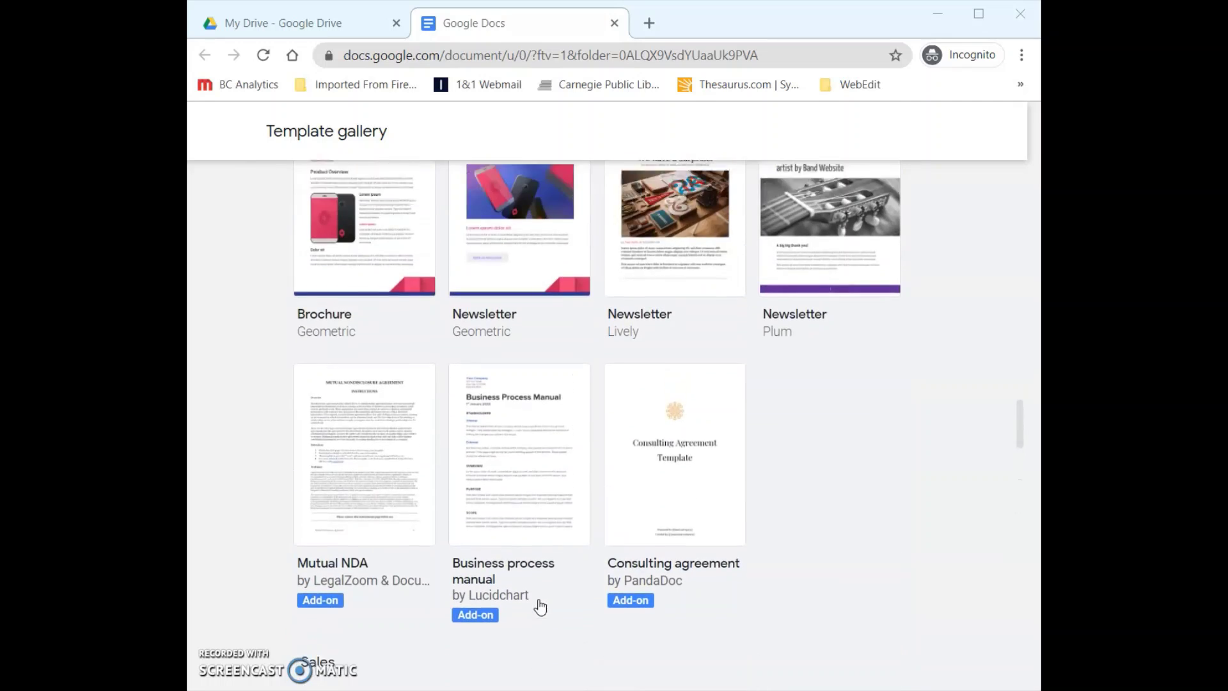
pyautogui.scroll(6, 497, 496)
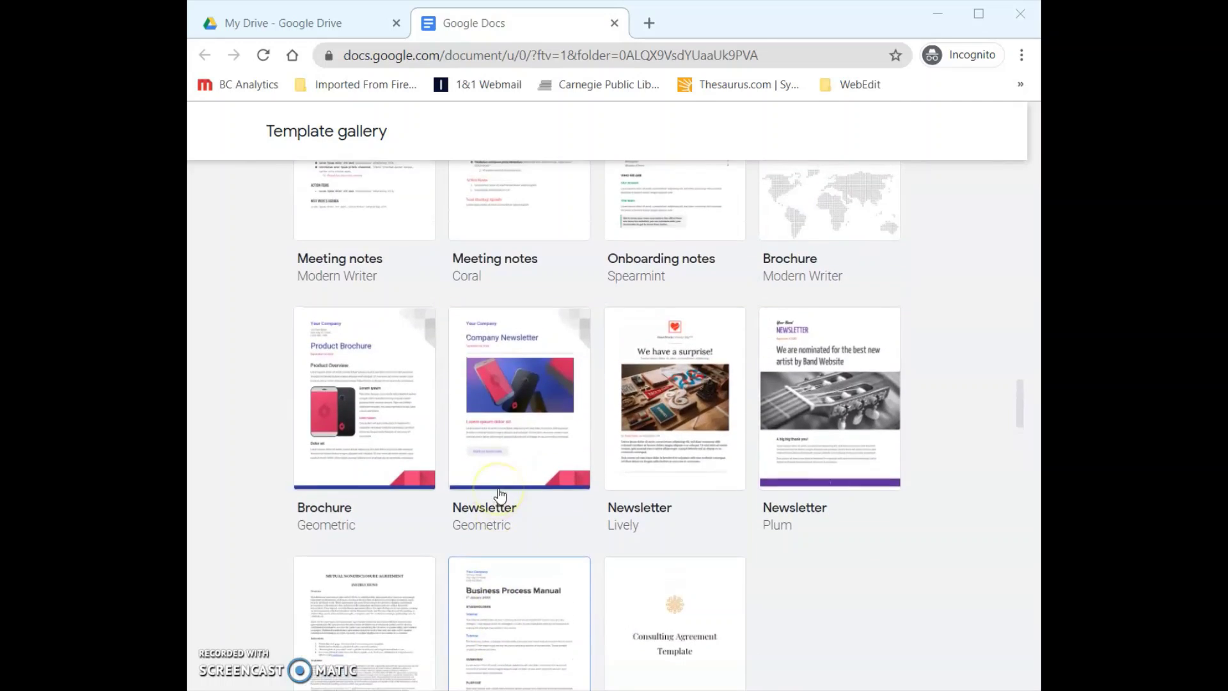
pyautogui.scroll(14, 500, 496)
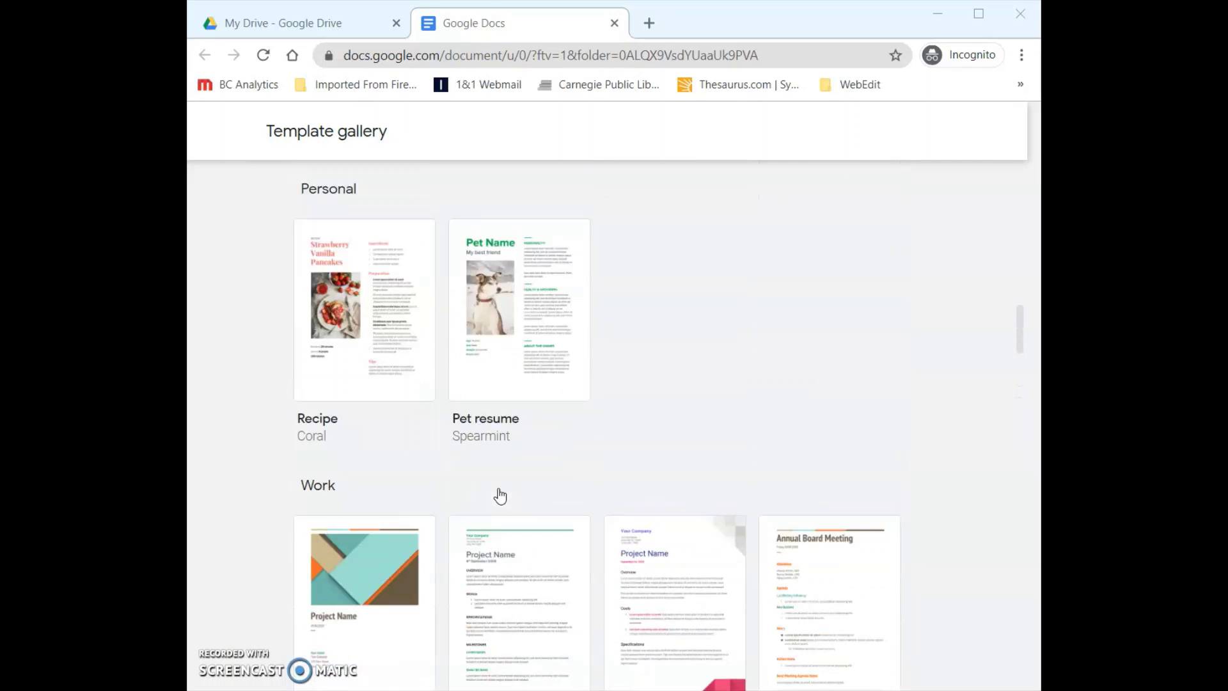
pyautogui.scroll(11, 500, 496)
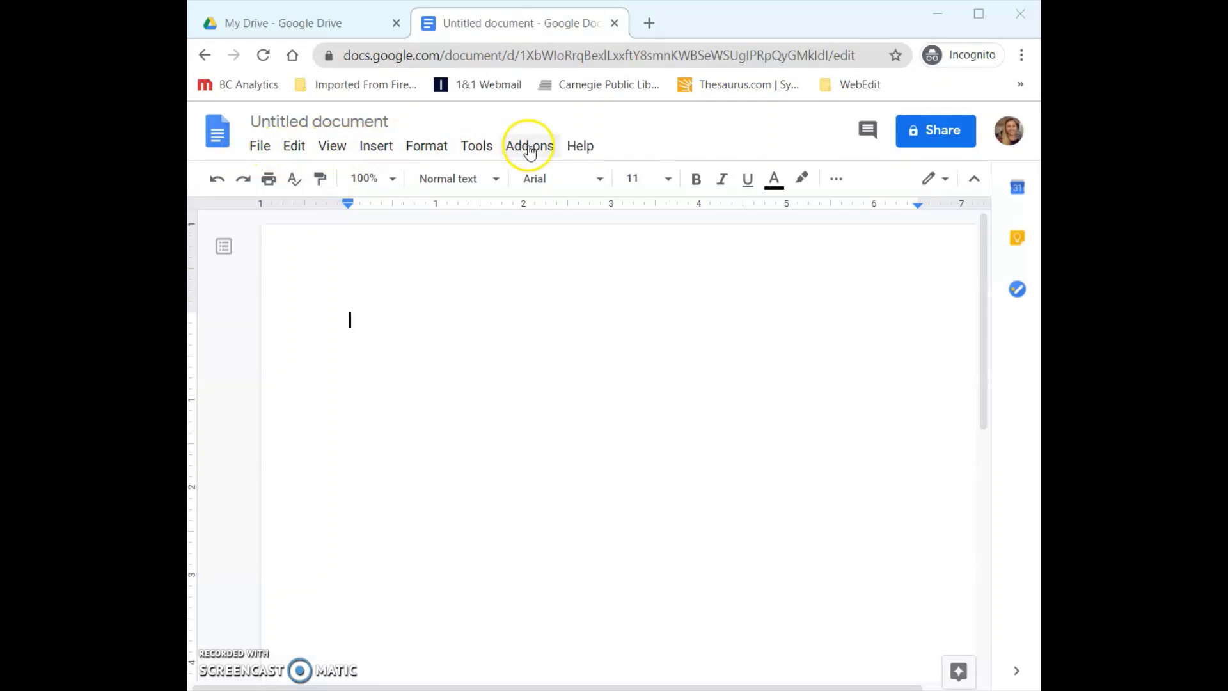
# Step: Browse the File menu's New, Download and Print entries, then the Edit and View menus
pyautogui.click(265, 151)
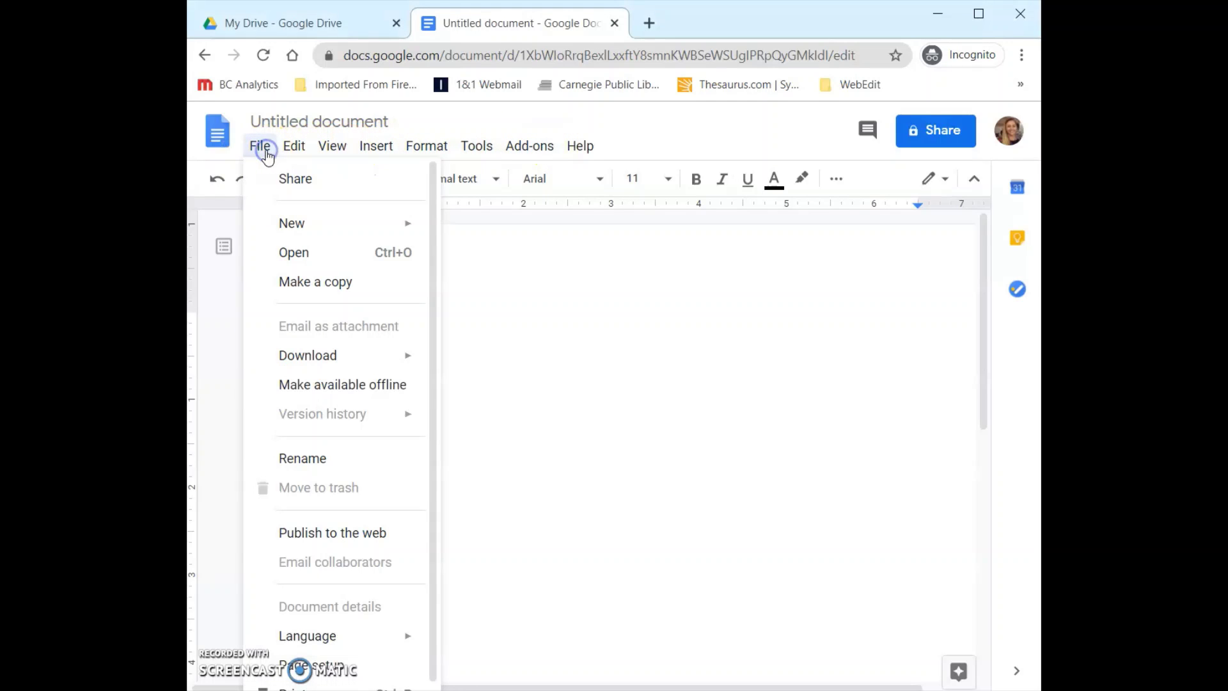
pyautogui.click(297, 233)
pyautogui.moveTo(323, 367)
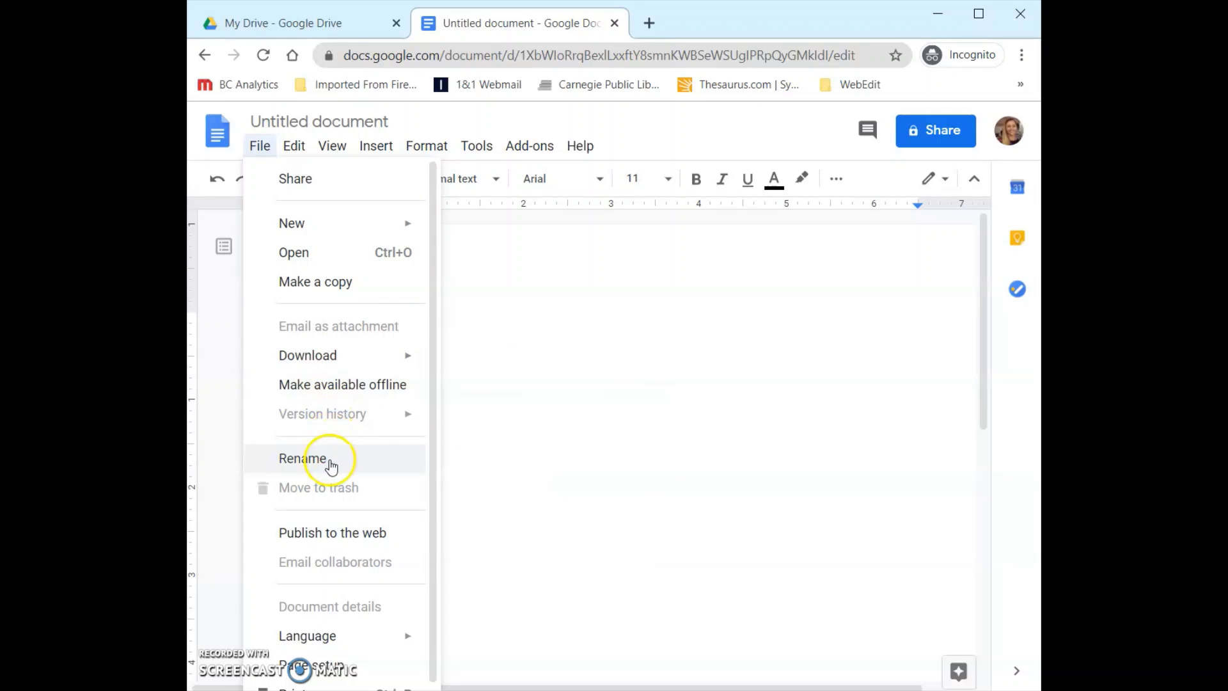
pyautogui.scroll(-1, 329, 564)
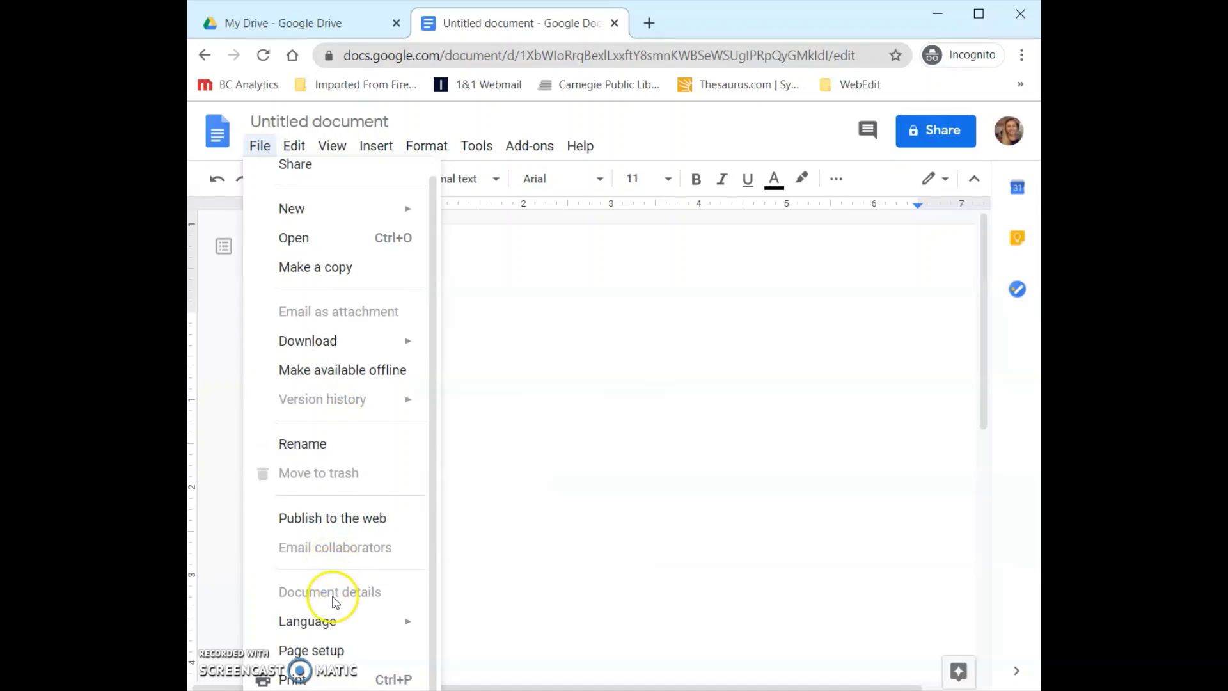
pyautogui.click(342, 679)
pyautogui.click(294, 146)
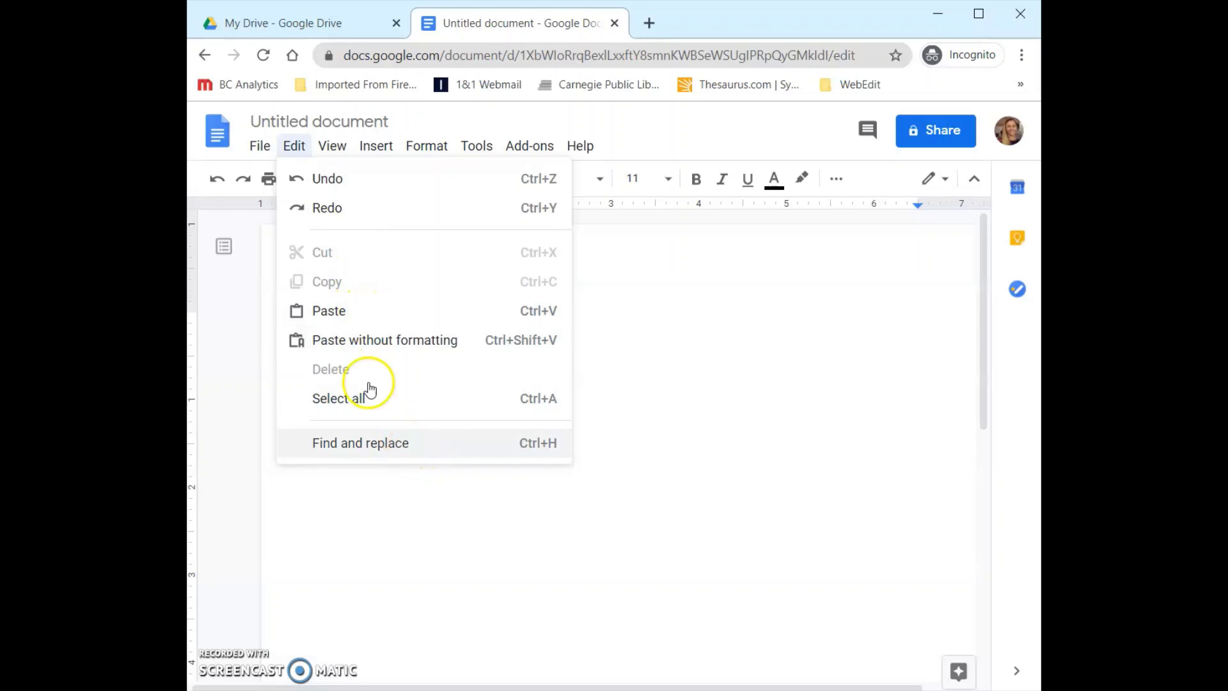
pyautogui.moveTo(339, 157)
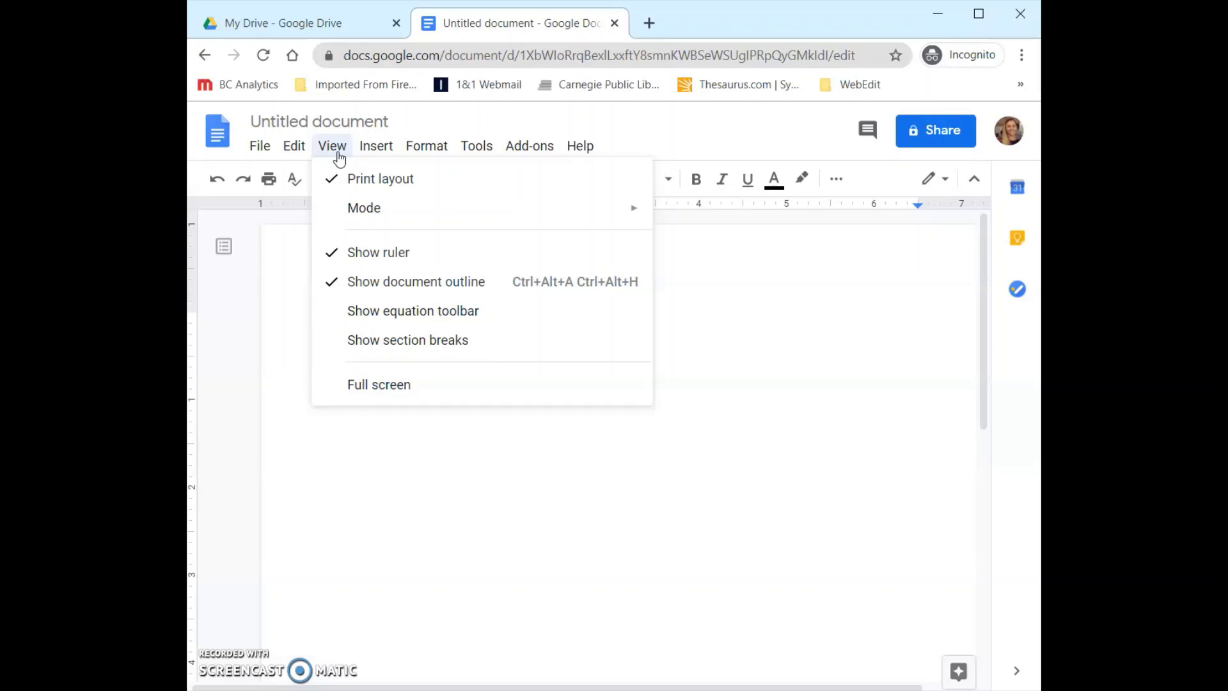
# Step: Hide the document ruler with View > Show ruler
pyautogui.click(376, 354)
pyautogui.click(874, 395)
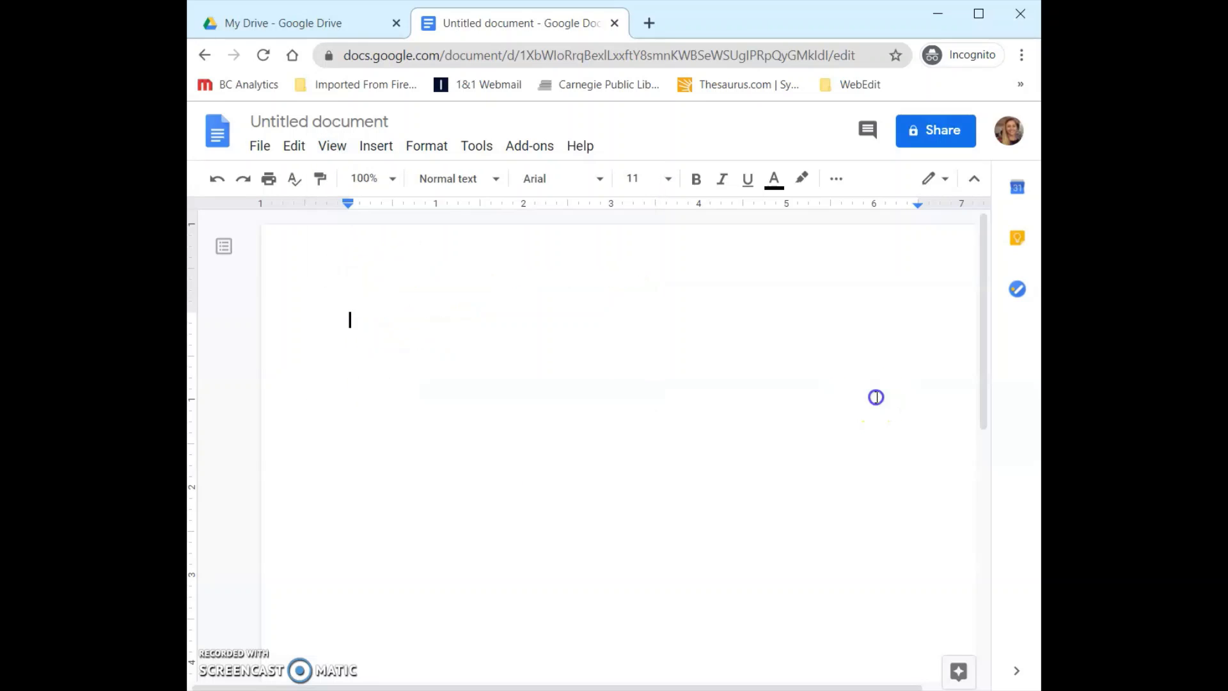
pyautogui.click(341, 155)
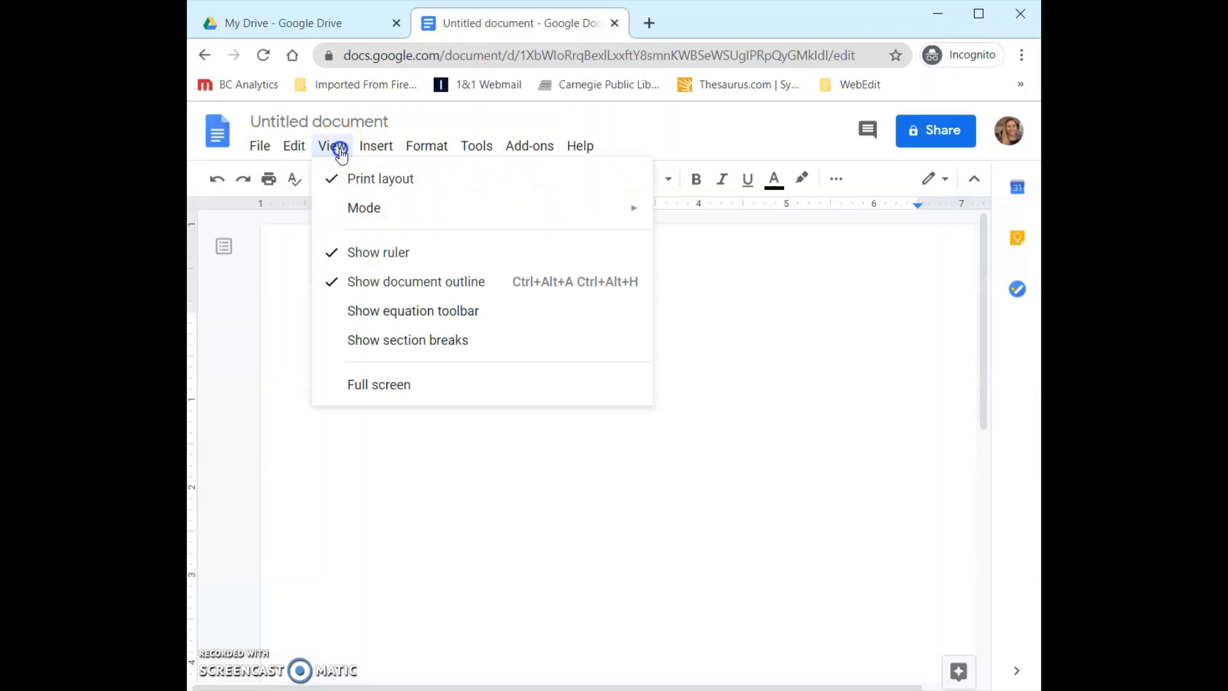
pyautogui.click(358, 256)
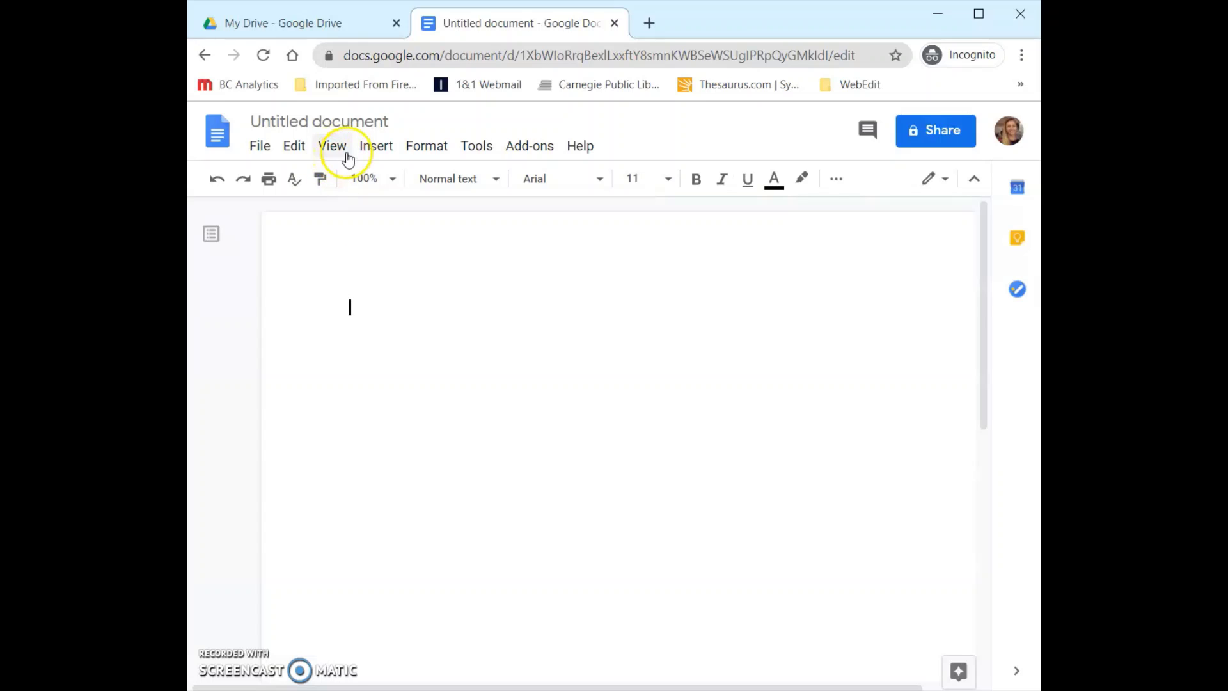
# Step: Browse the Insert menu's Table, Chart and Headers & footers submenus
pyautogui.click(378, 146)
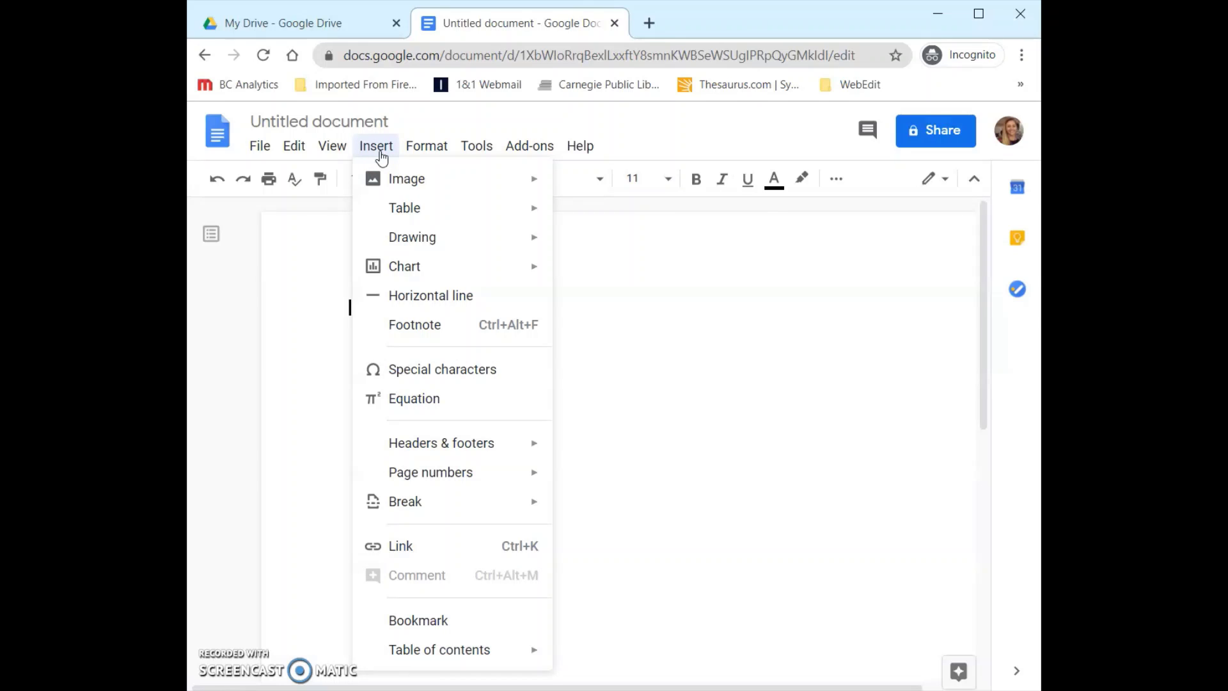
pyautogui.moveTo(419, 217)
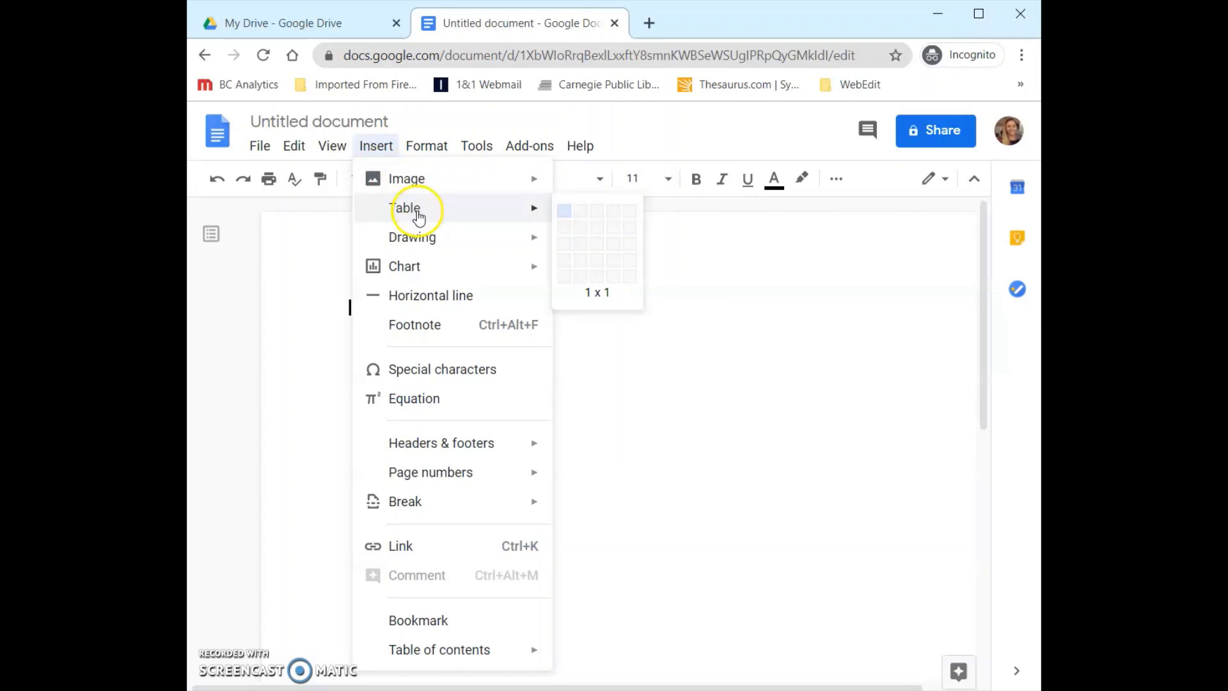
pyautogui.moveTo(446, 284)
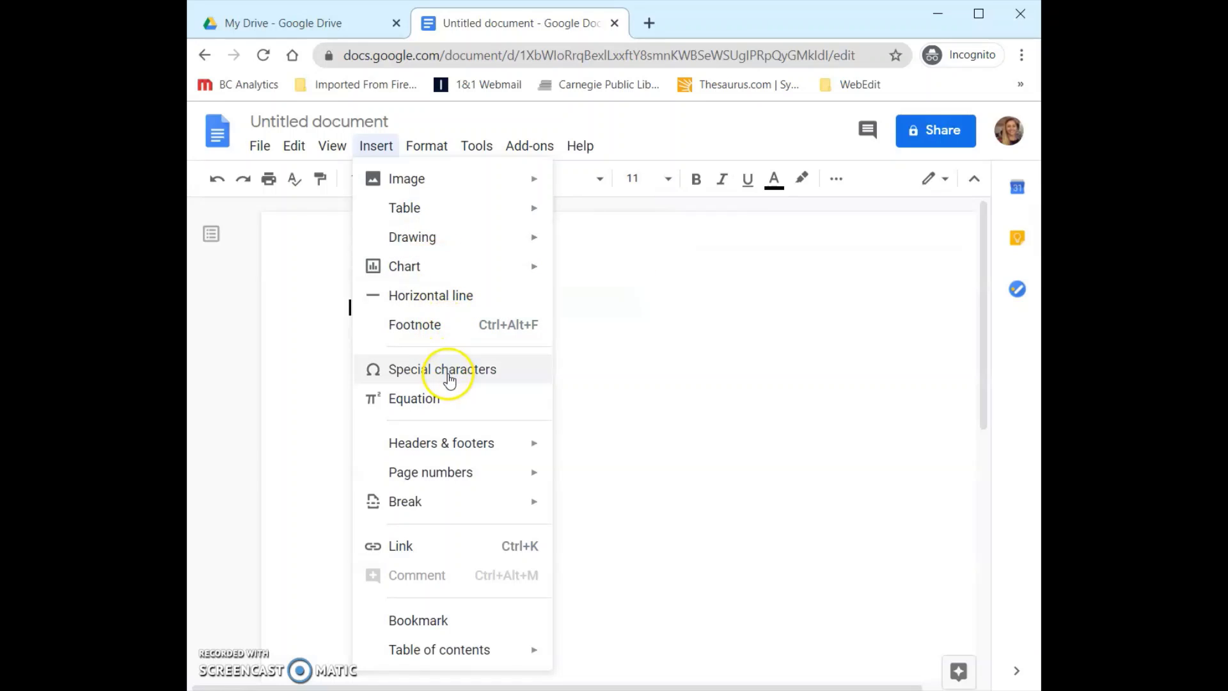
# Step: Close the Insert menu and browse Format's Text, Paragraph styles and Align & indent options
pyautogui.moveTo(419, 448)
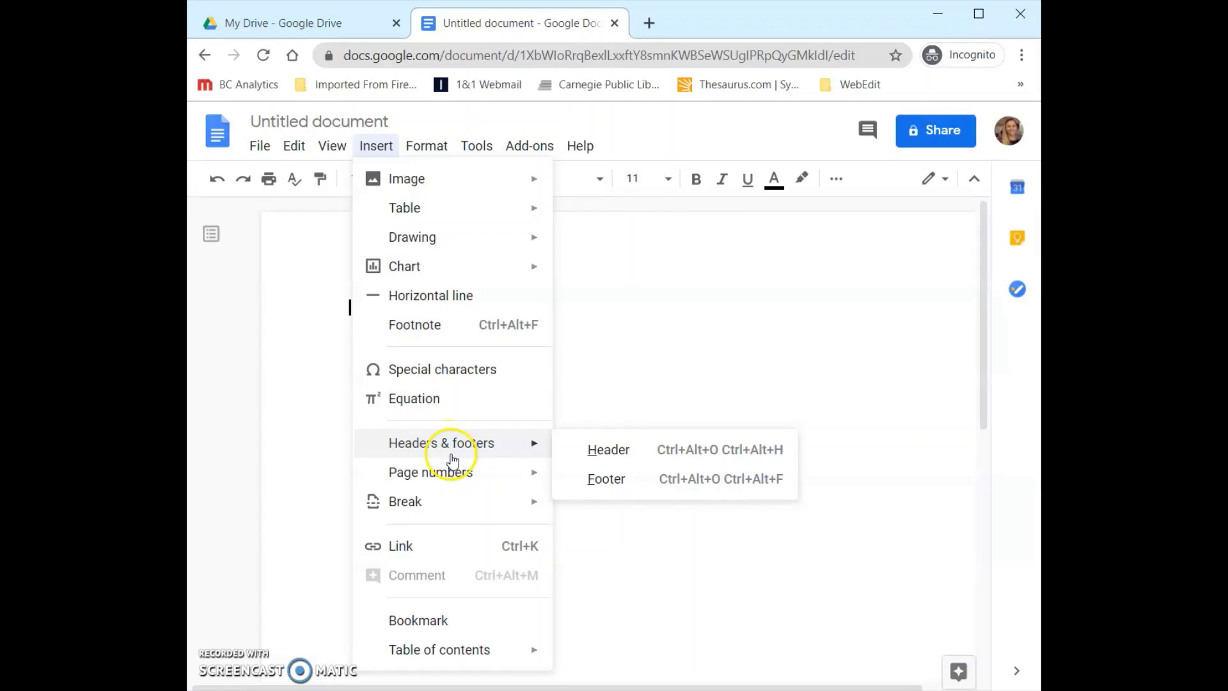
pyautogui.moveTo(470, 479)
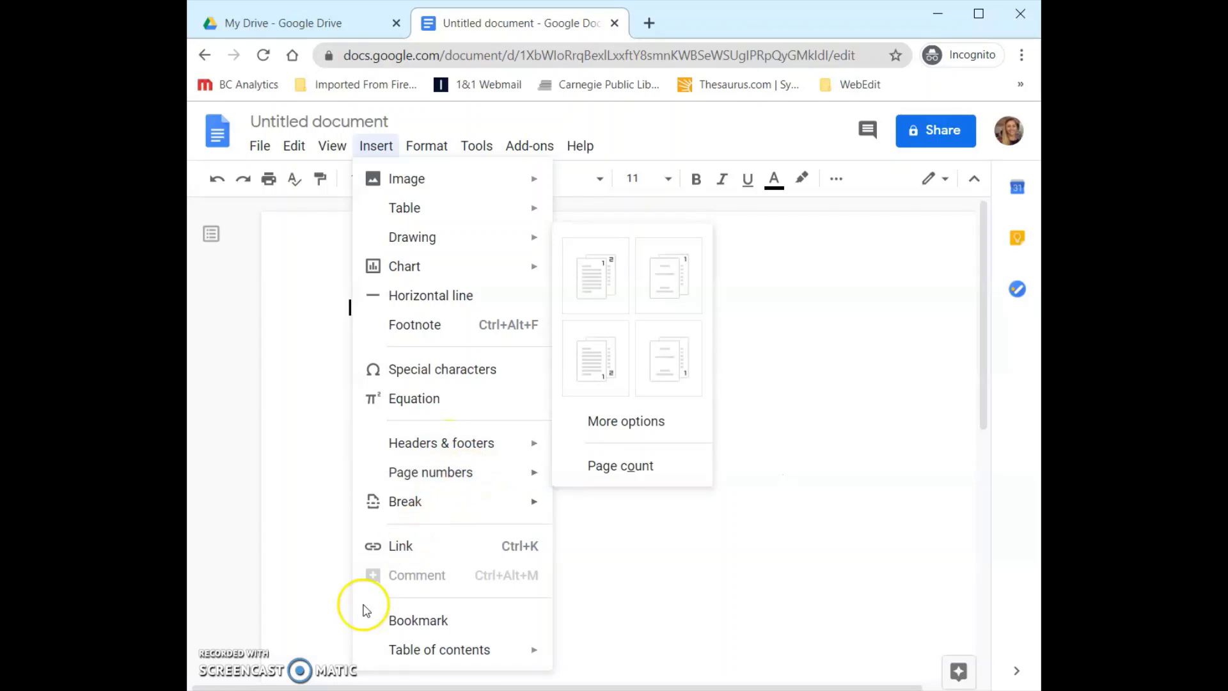
pyautogui.click(330, 608)
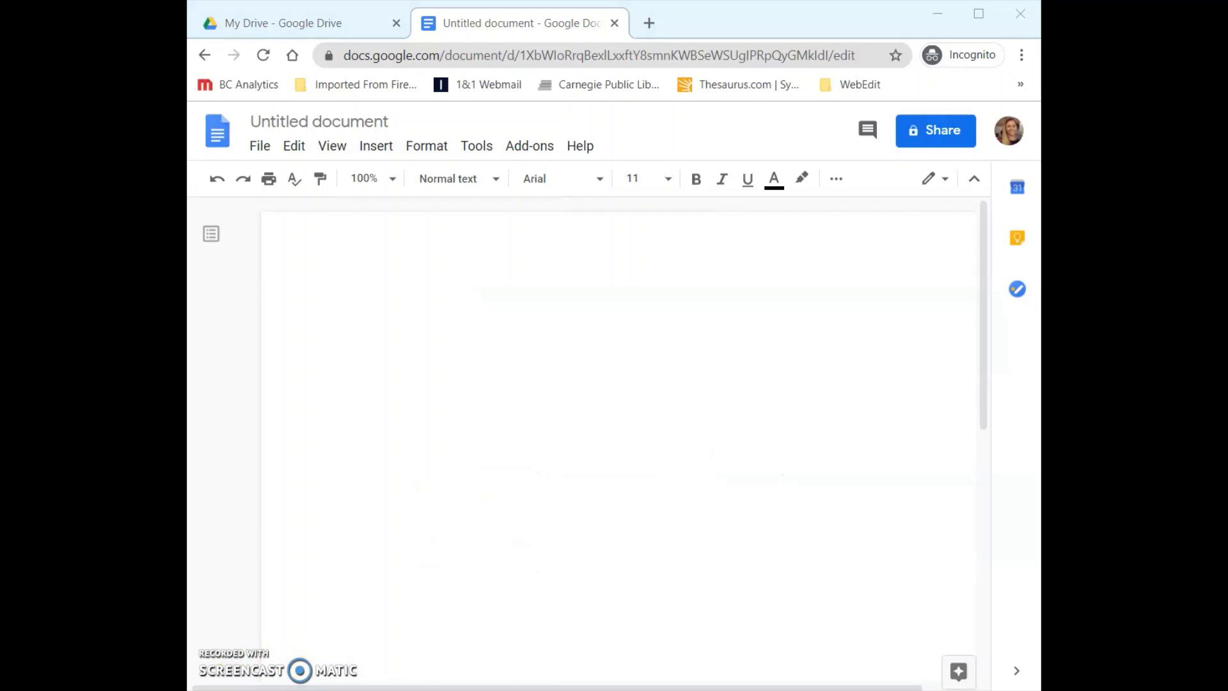
pyautogui.click(436, 152)
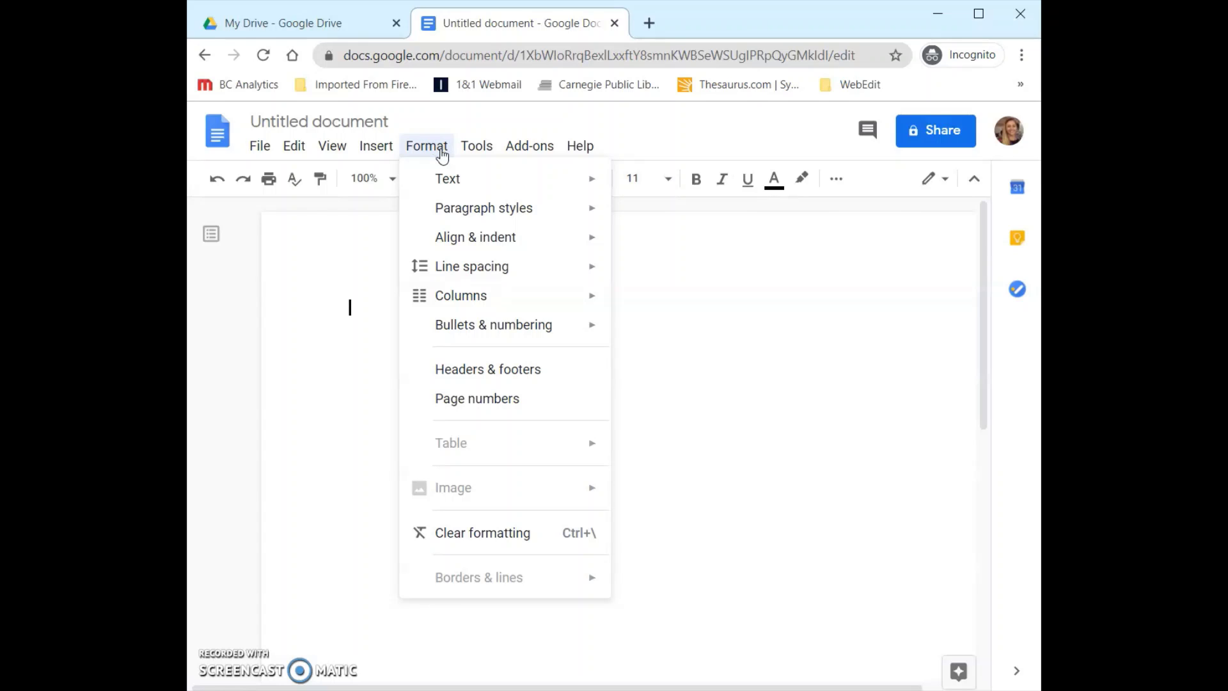
pyautogui.click(444, 179)
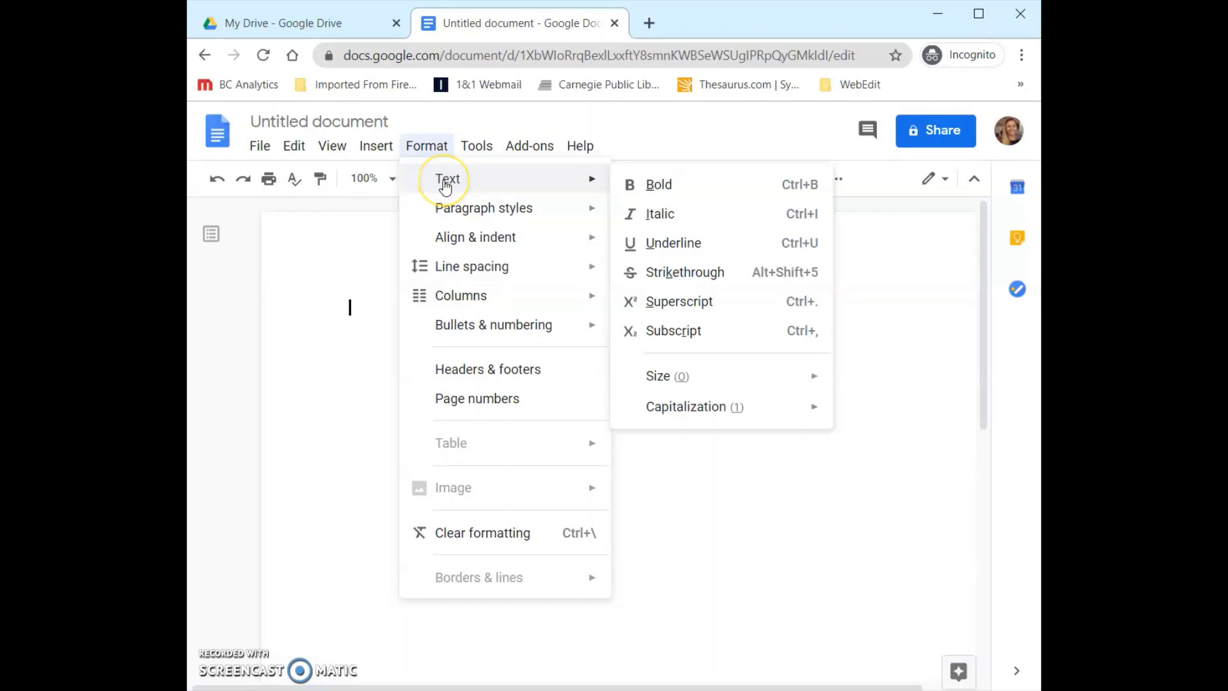
pyautogui.click(466, 206)
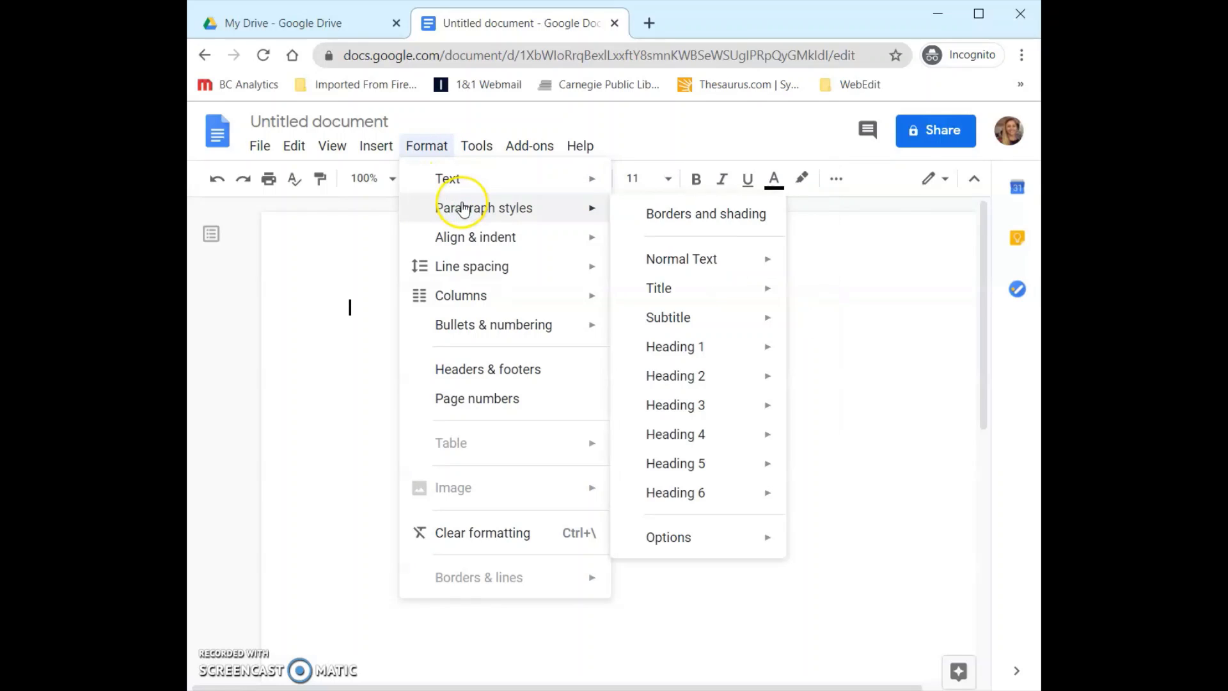
pyautogui.click(473, 240)
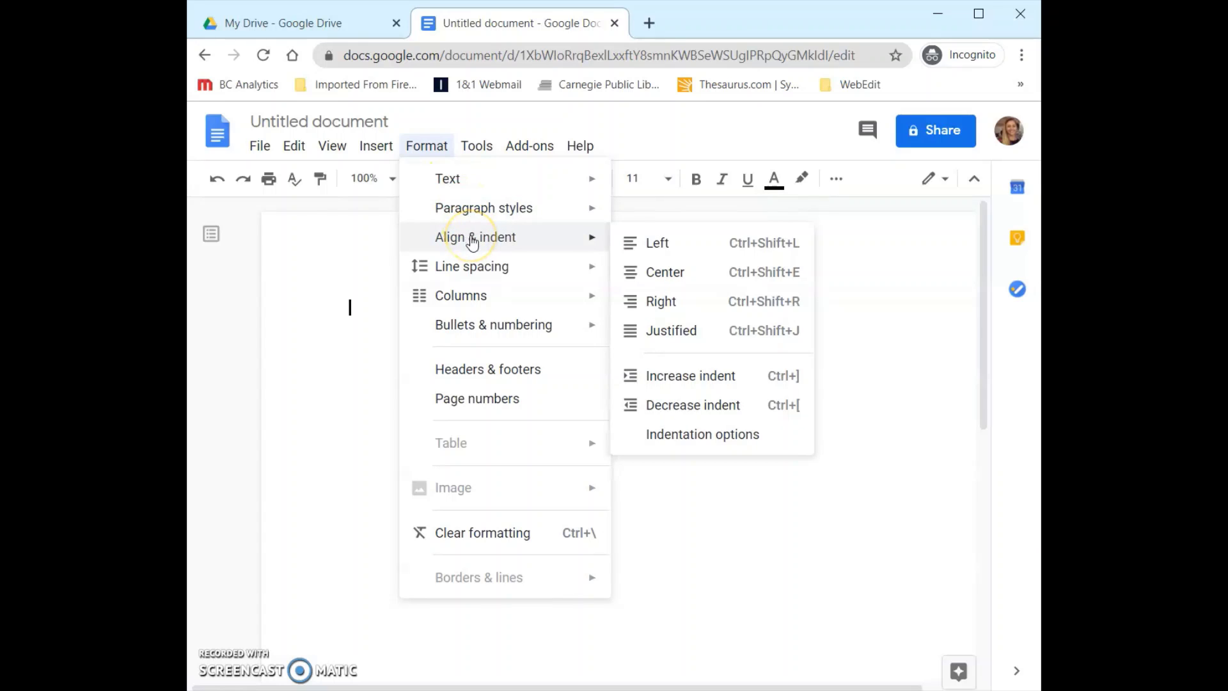
# Step: Check Format's line spacing, columns, bullets and headers & footers, then show Tools
pyautogui.click(472, 272)
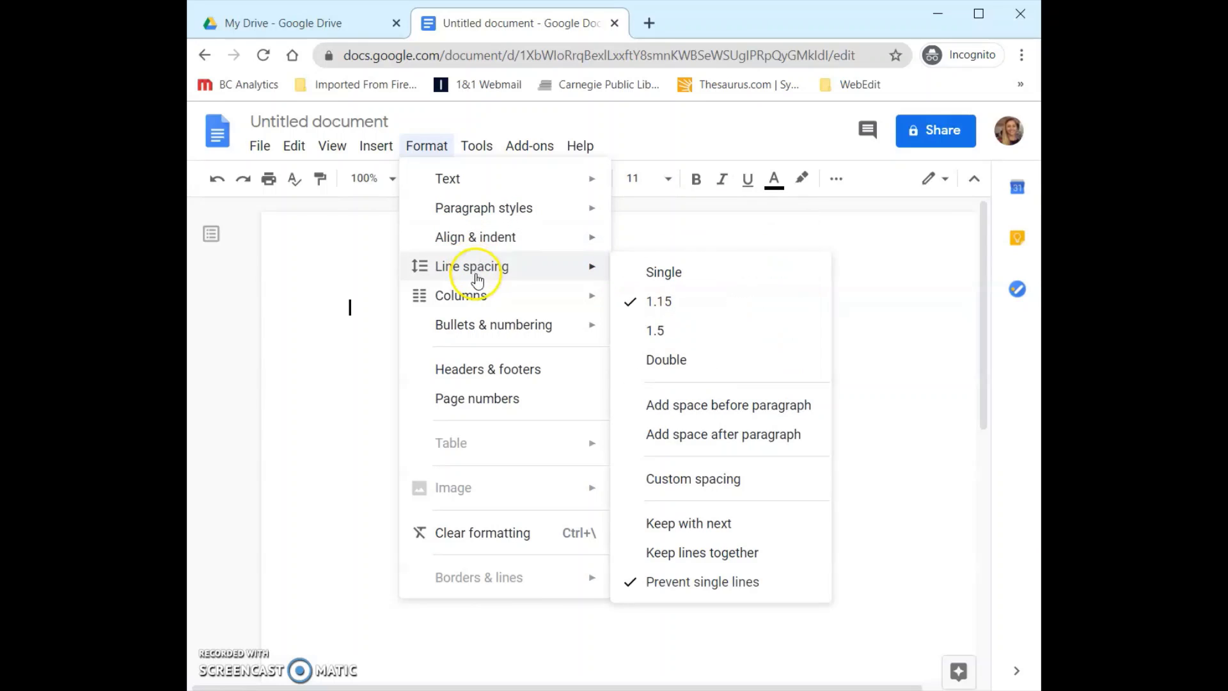
pyautogui.click(480, 293)
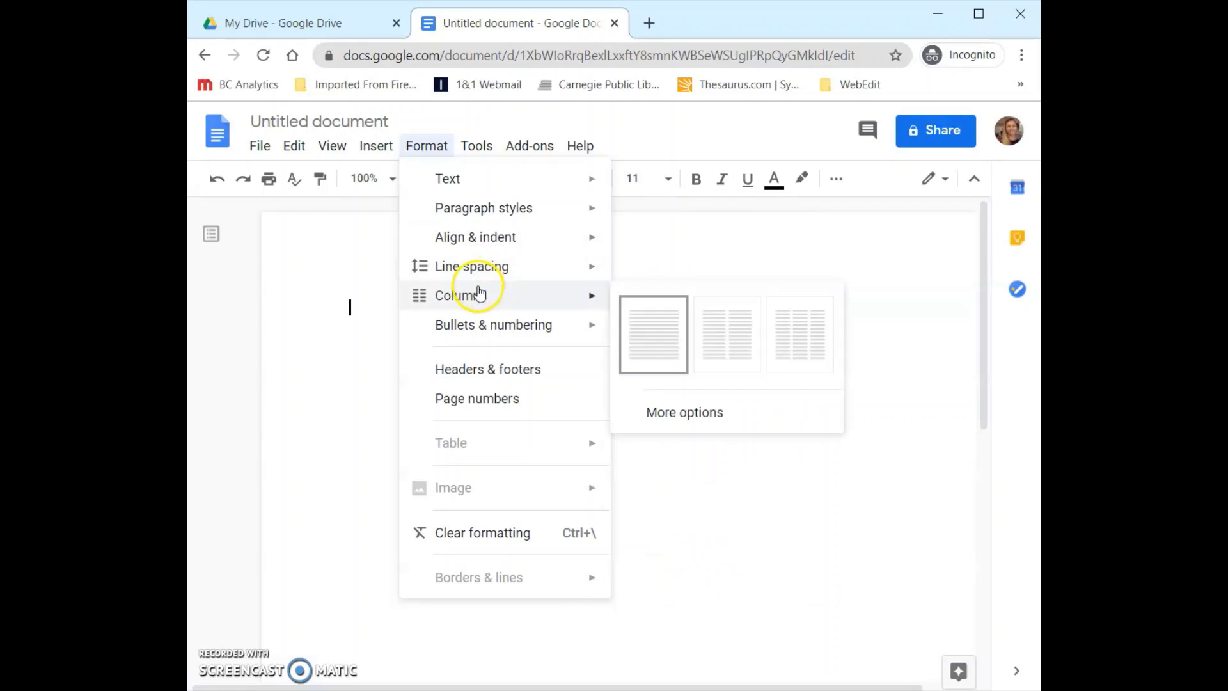
pyautogui.click(485, 323)
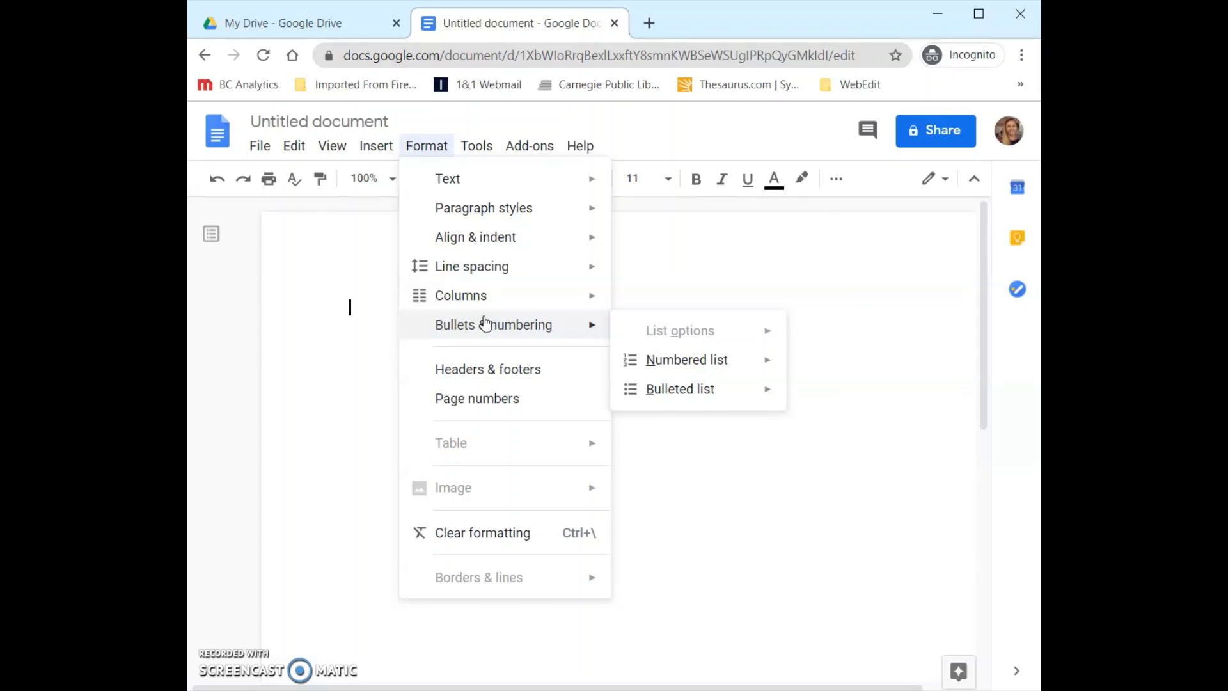
pyautogui.click(491, 387)
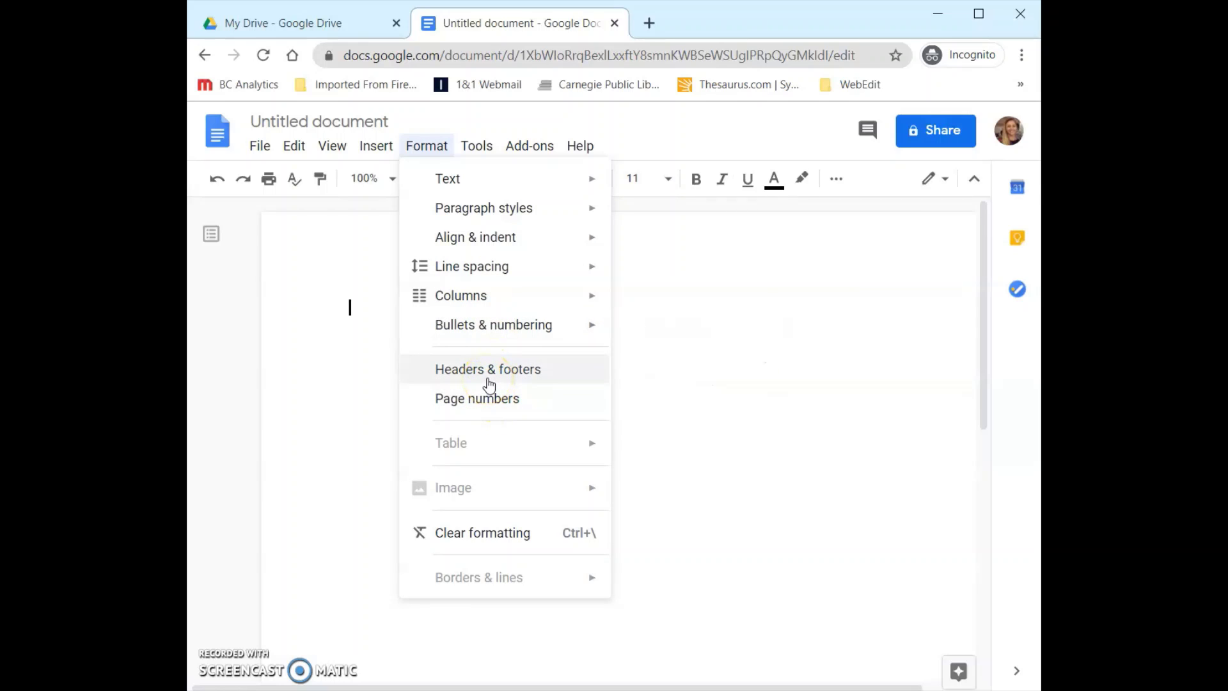
pyautogui.click(479, 148)
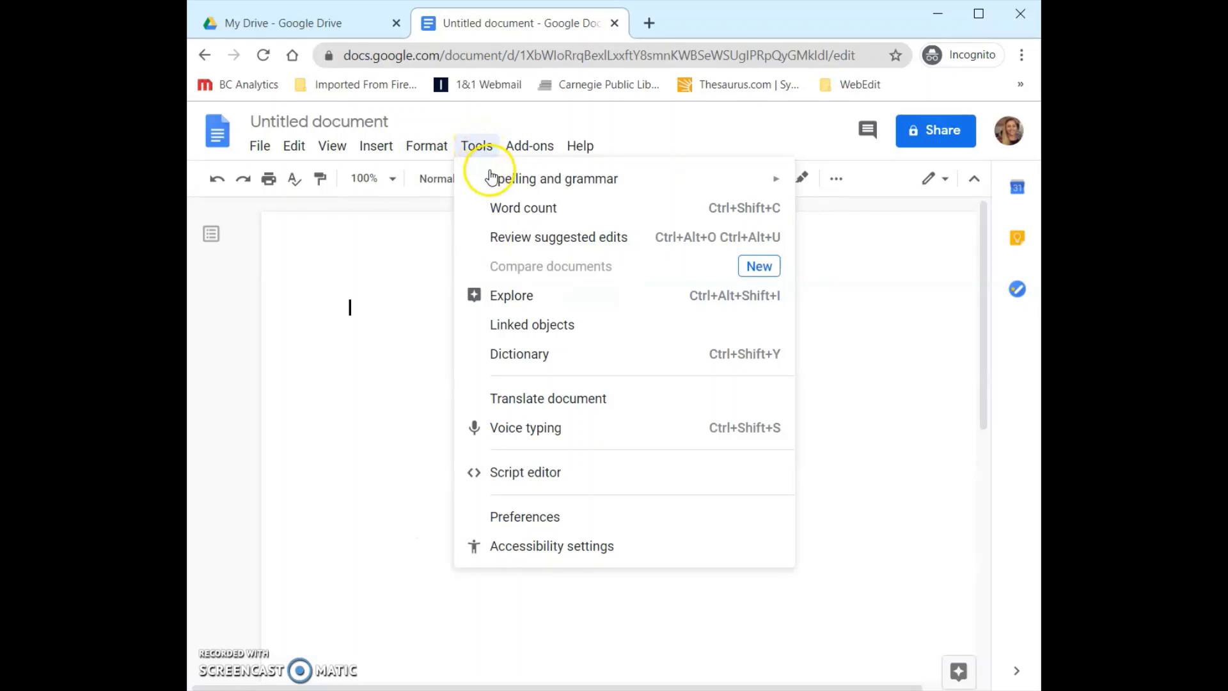
# Step: Browse Word count and Translate document under Tools, glance at Help, then return to the blank page
pyautogui.click(497, 206)
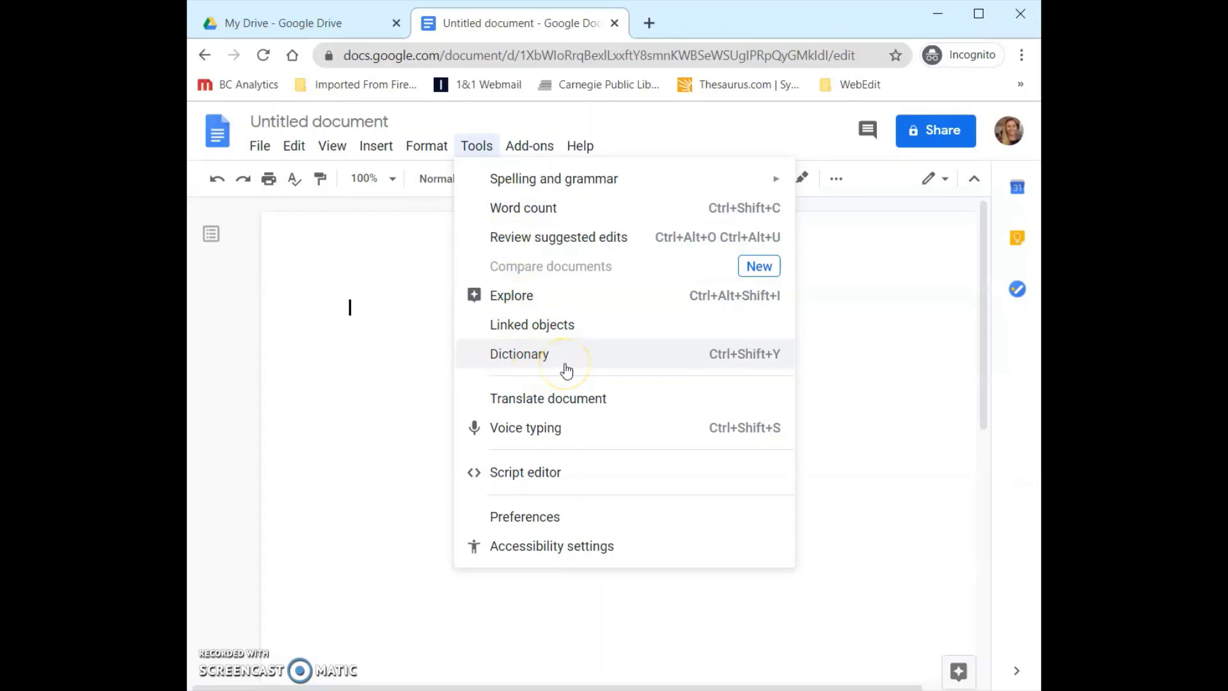
pyautogui.click(594, 401)
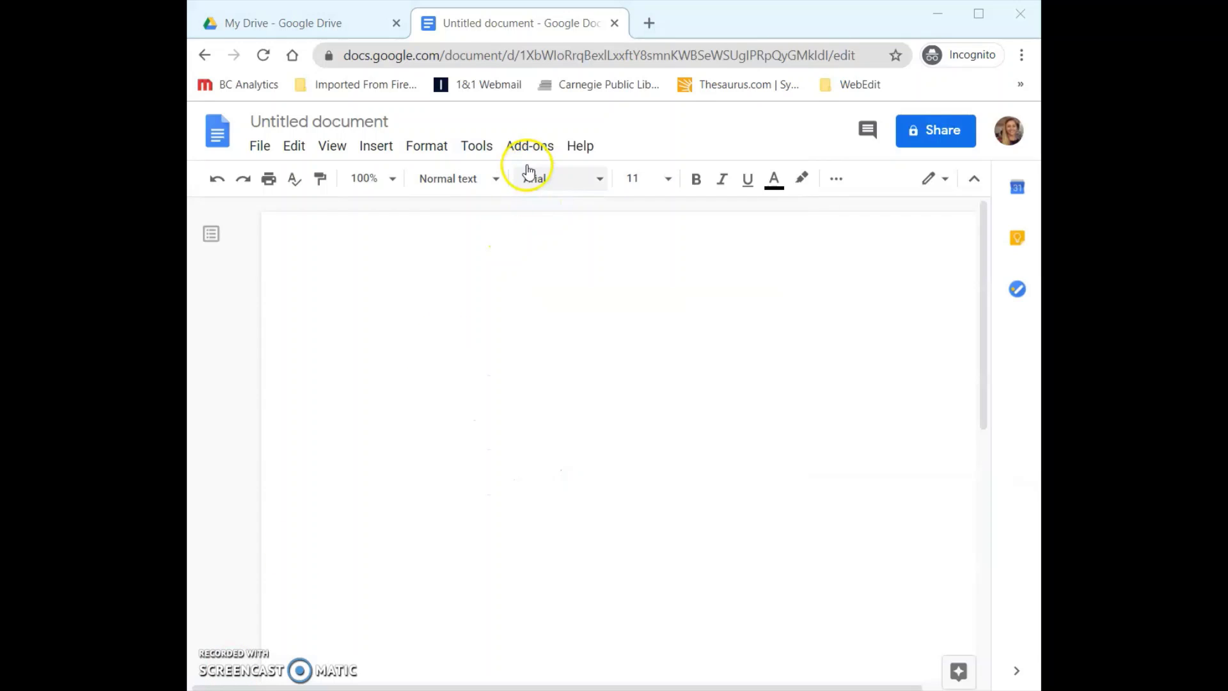
pyautogui.click(577, 154)
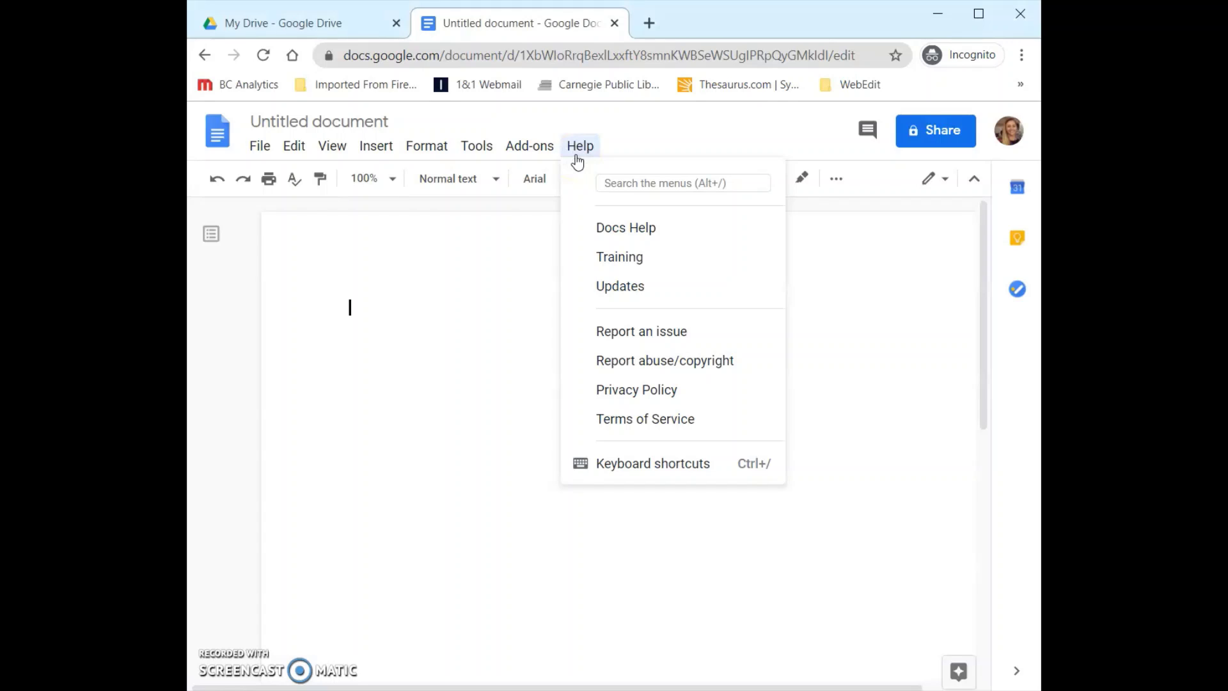
pyautogui.click(578, 151)
pyautogui.click(384, 232)
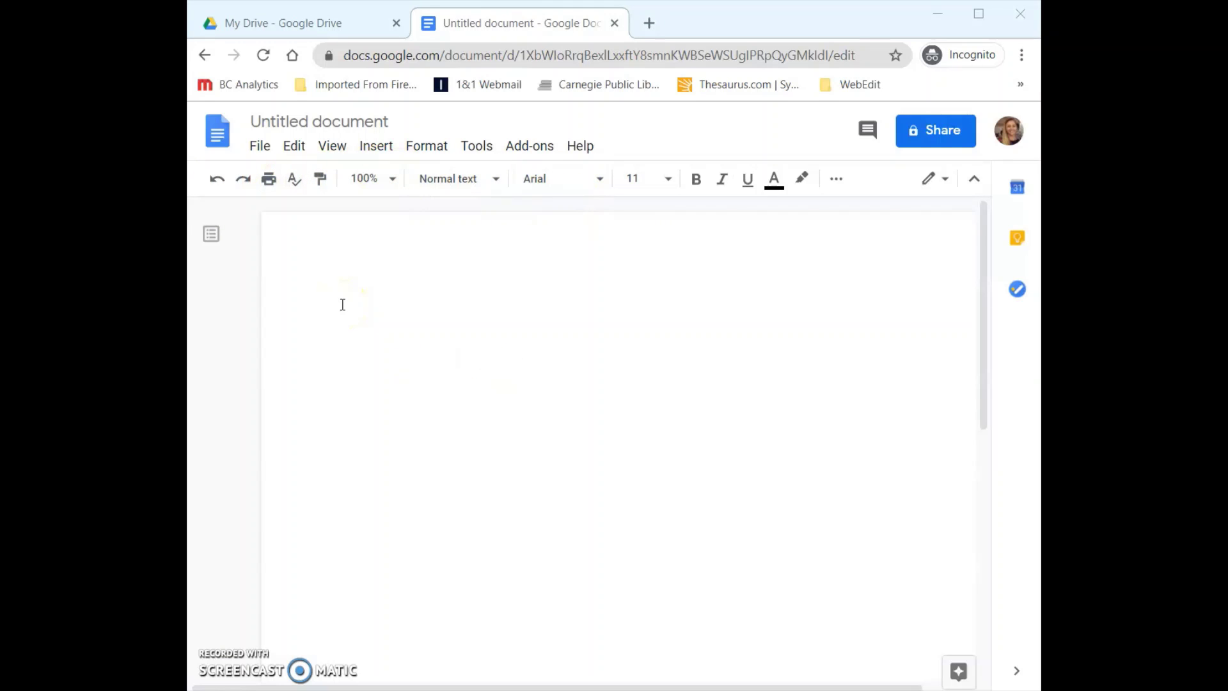
pyautogui.click(219, 187)
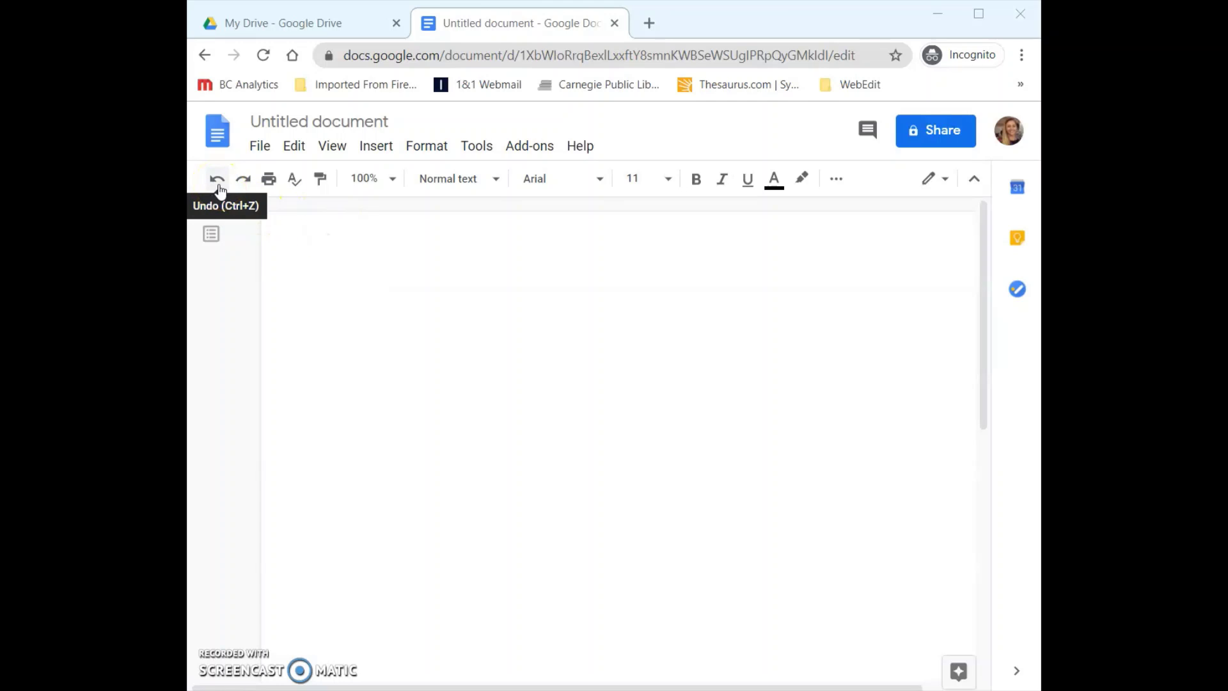
pyautogui.click(243, 185)
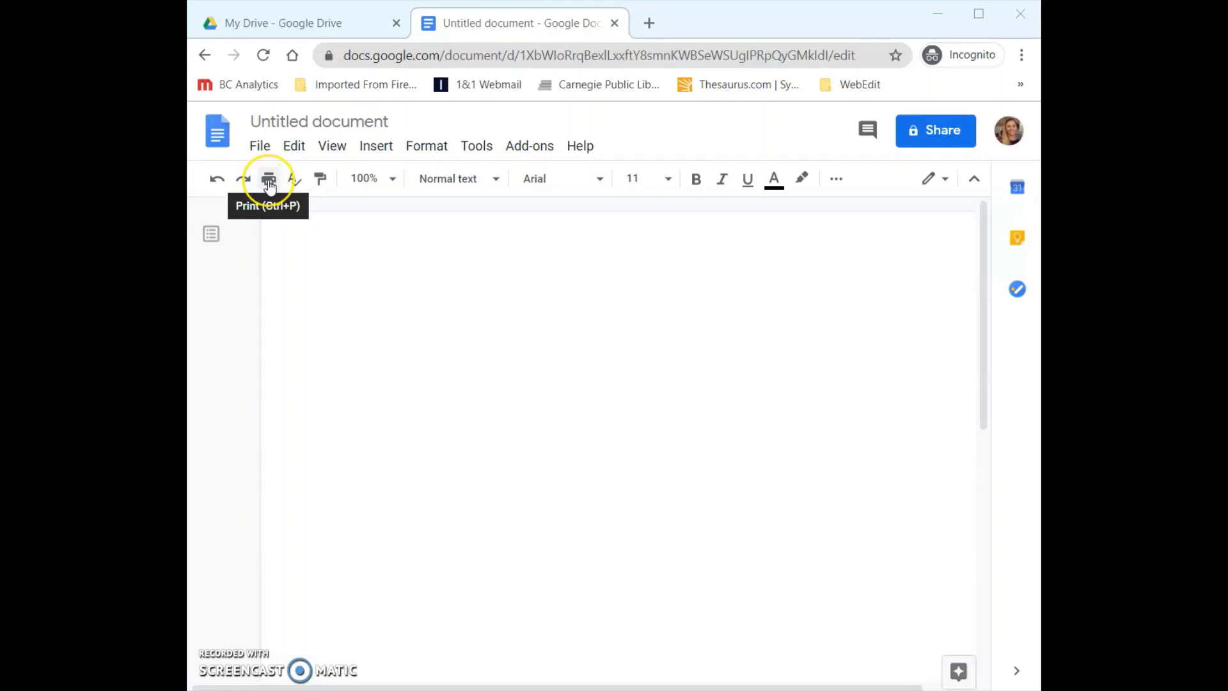
pyautogui.click(297, 185)
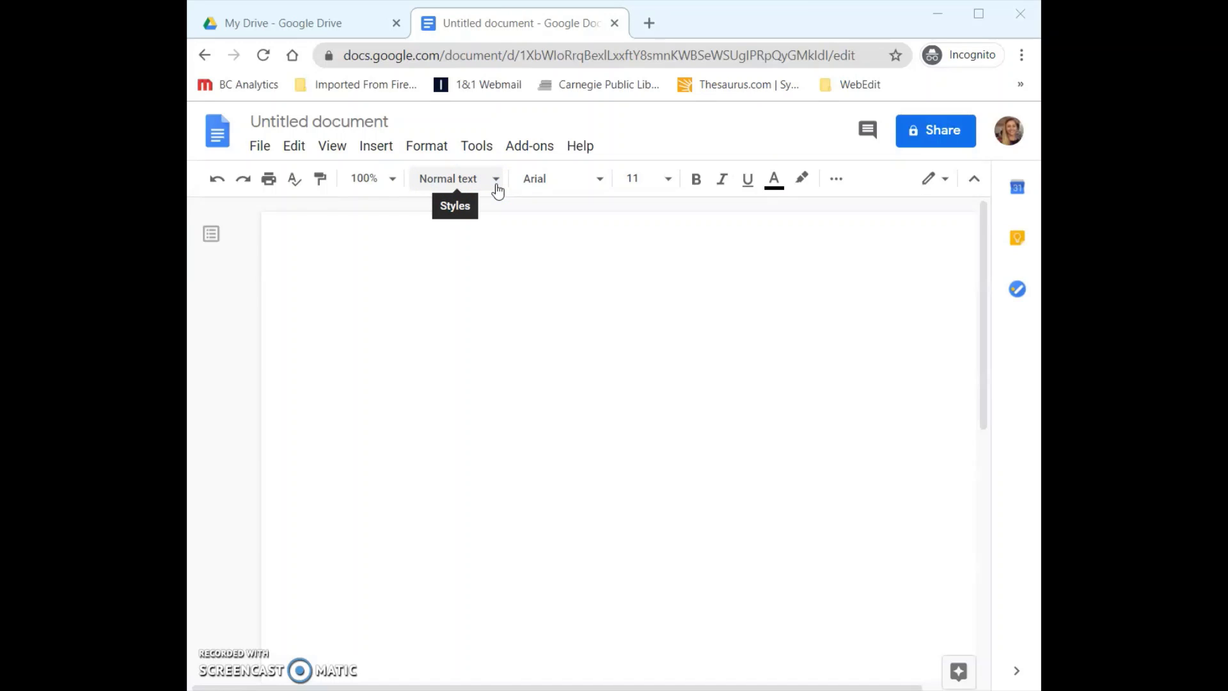
pyautogui.click(595, 187)
pyautogui.click(595, 185)
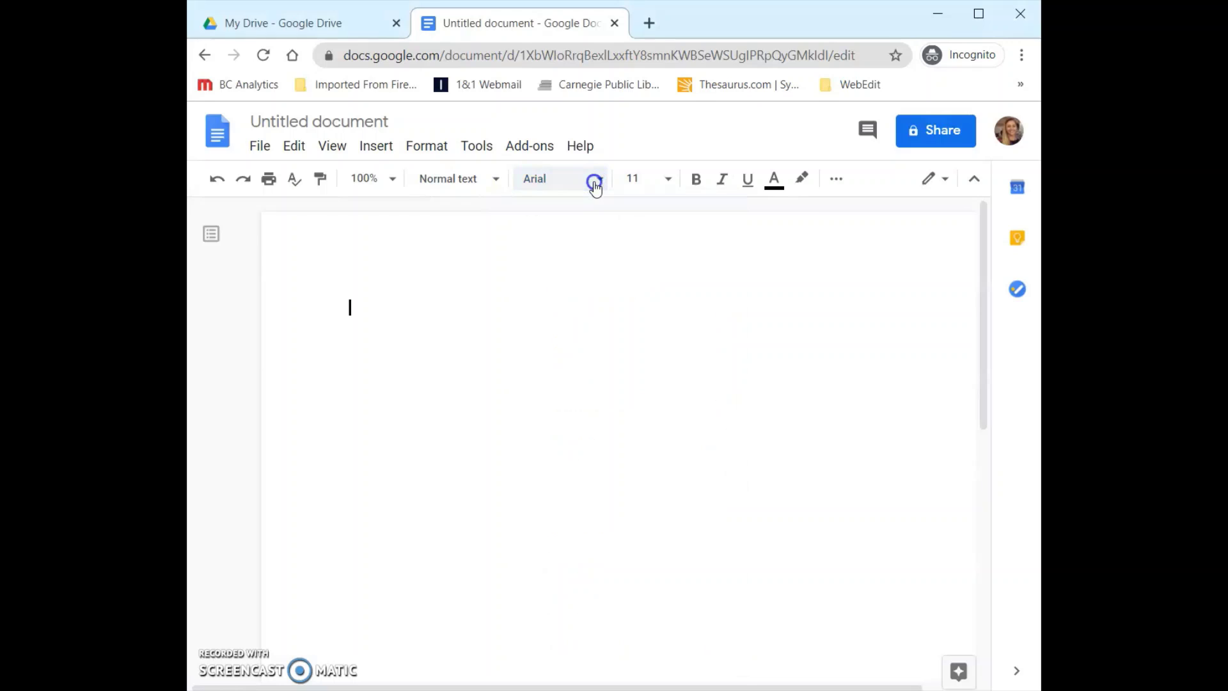
pyautogui.click(667, 179)
pyautogui.click(667, 179)
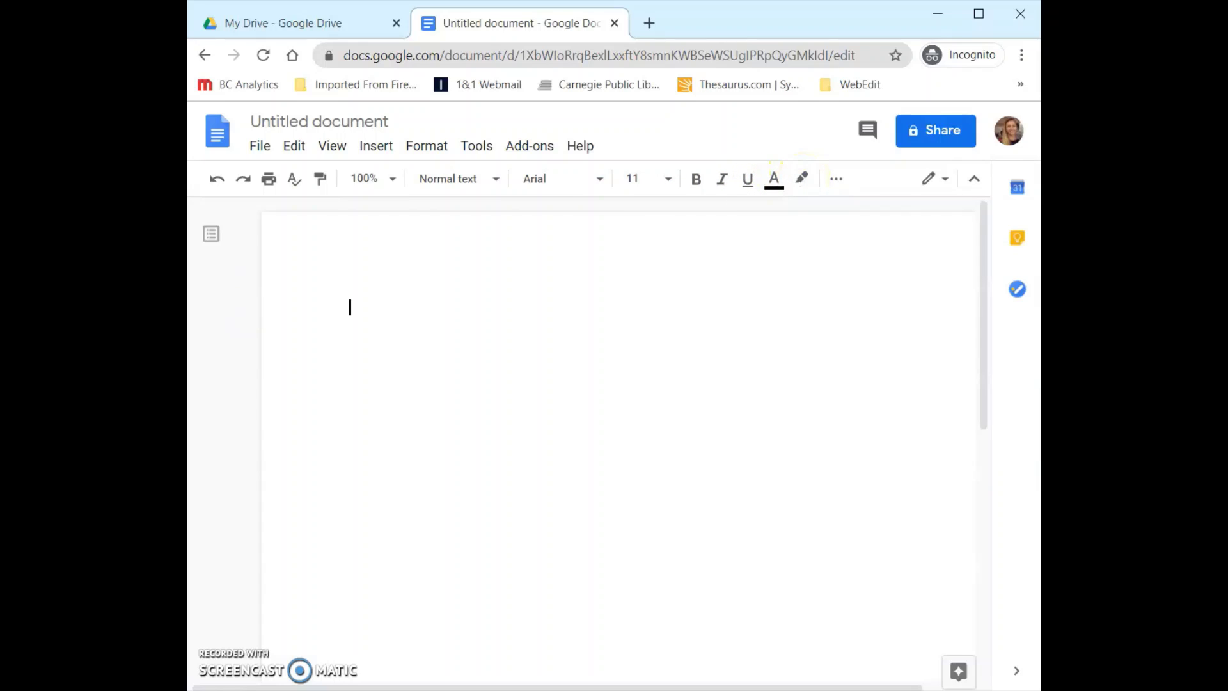
pyautogui.click(949, 140)
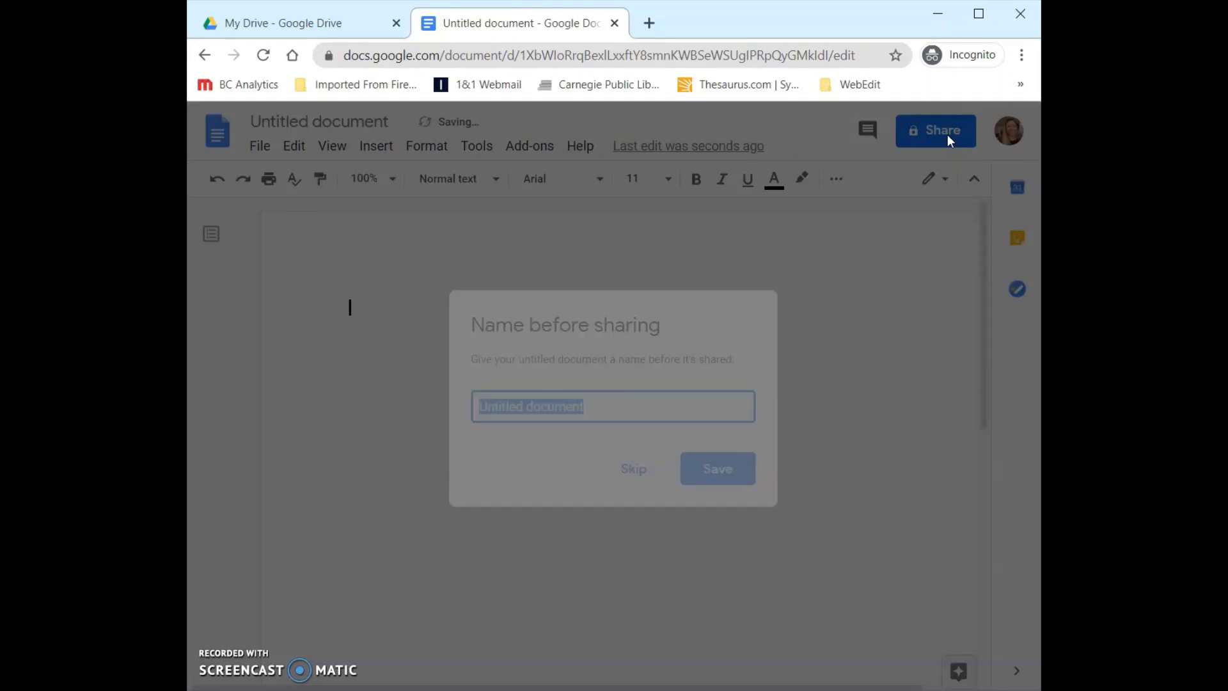
# Step: Replace the placeholder document name with 'Google' and save it
pyautogui.click(641, 405)
pyautogui.tripleClick(641, 406)
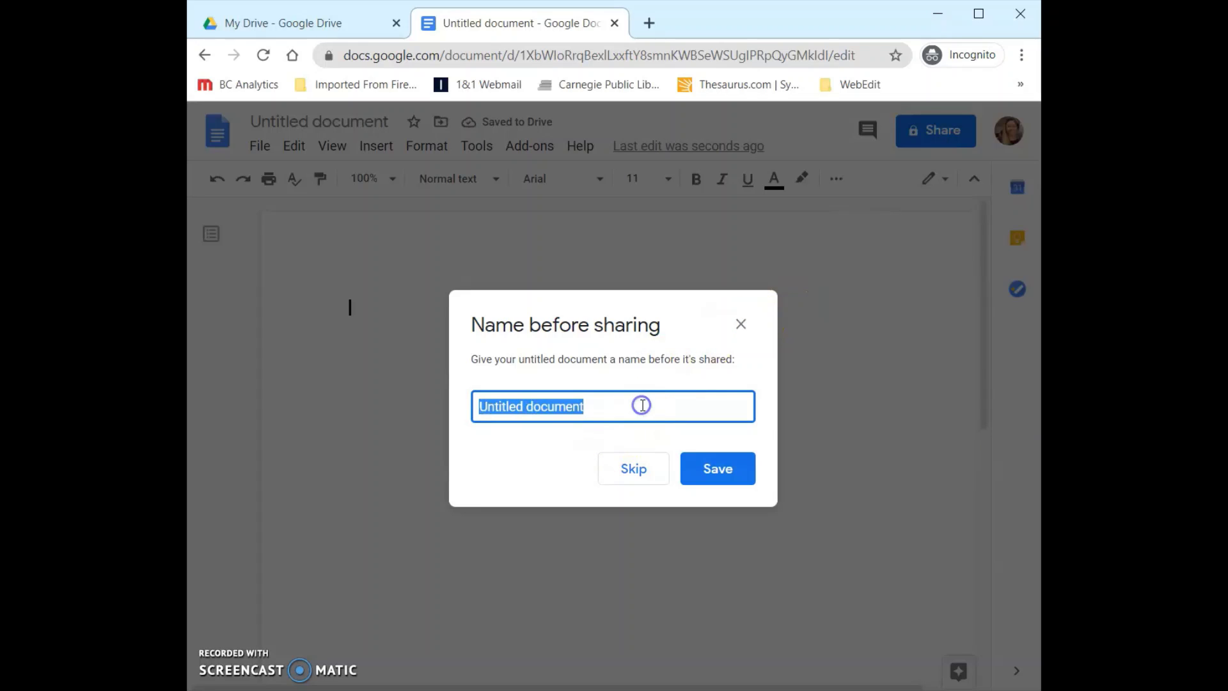
pyautogui.write('Google')
pyautogui.click(712, 455)
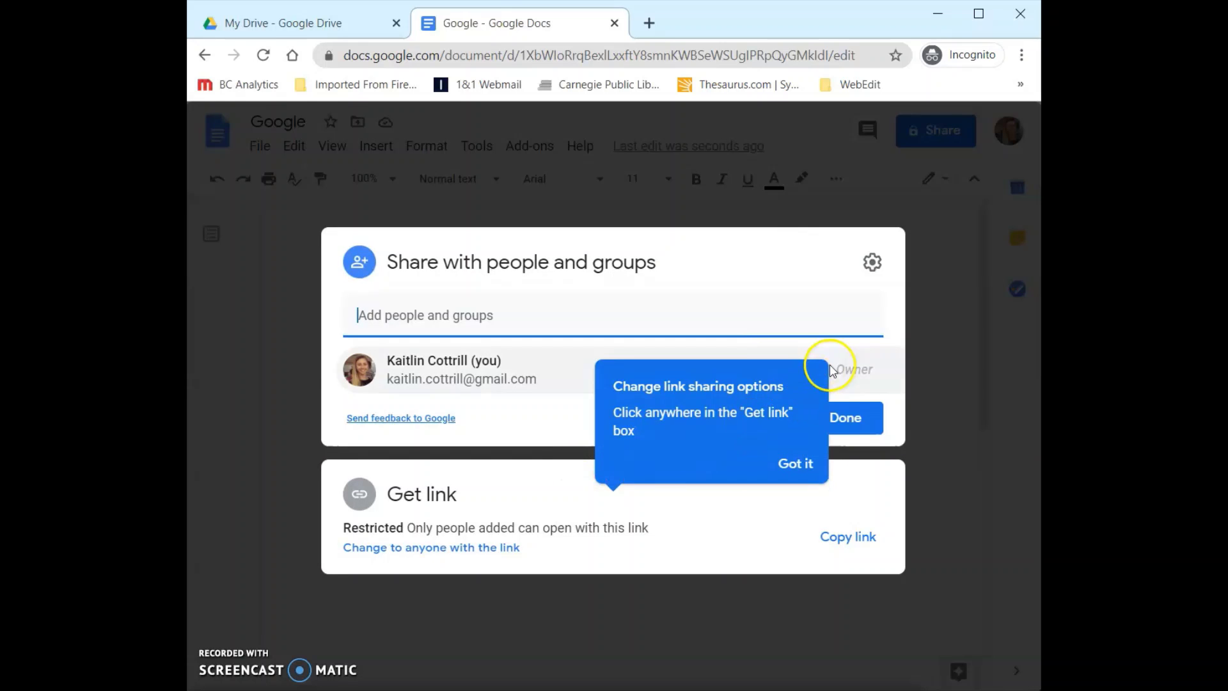
# Step: Dismiss the link-sharing tip and close sharing without adding anyone, returning to the page
pyautogui.click(812, 467)
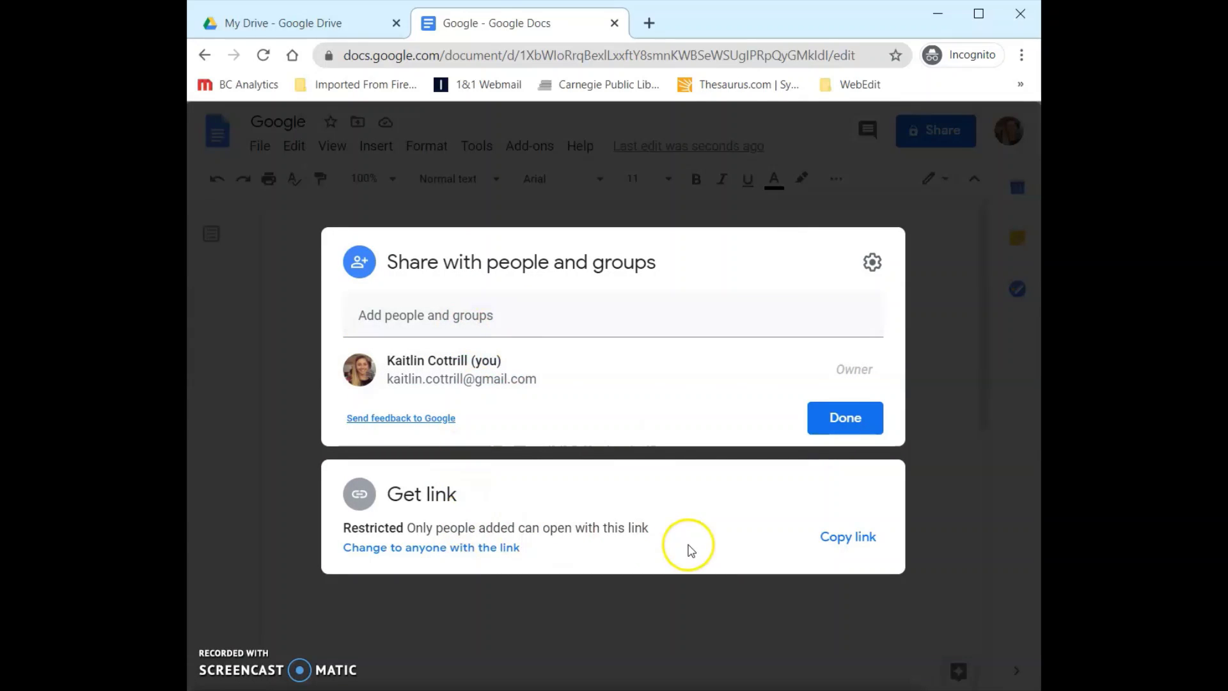
pyautogui.click(939, 137)
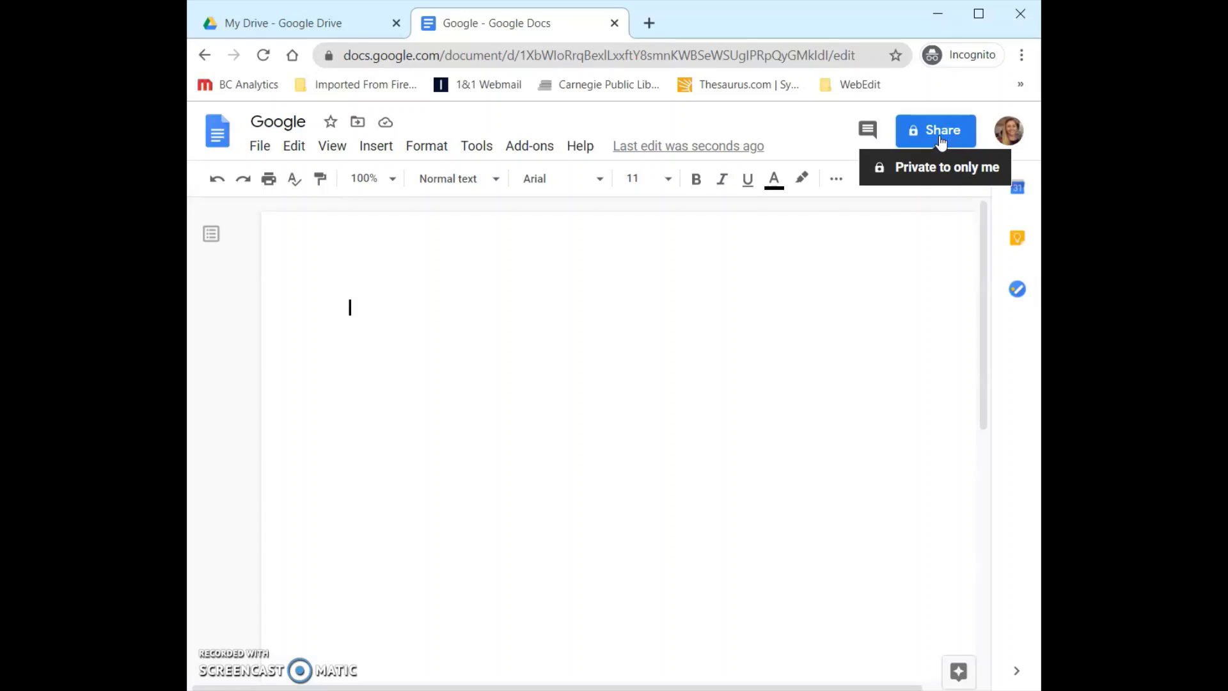
pyautogui.click(877, 325)
pyautogui.click(622, 340)
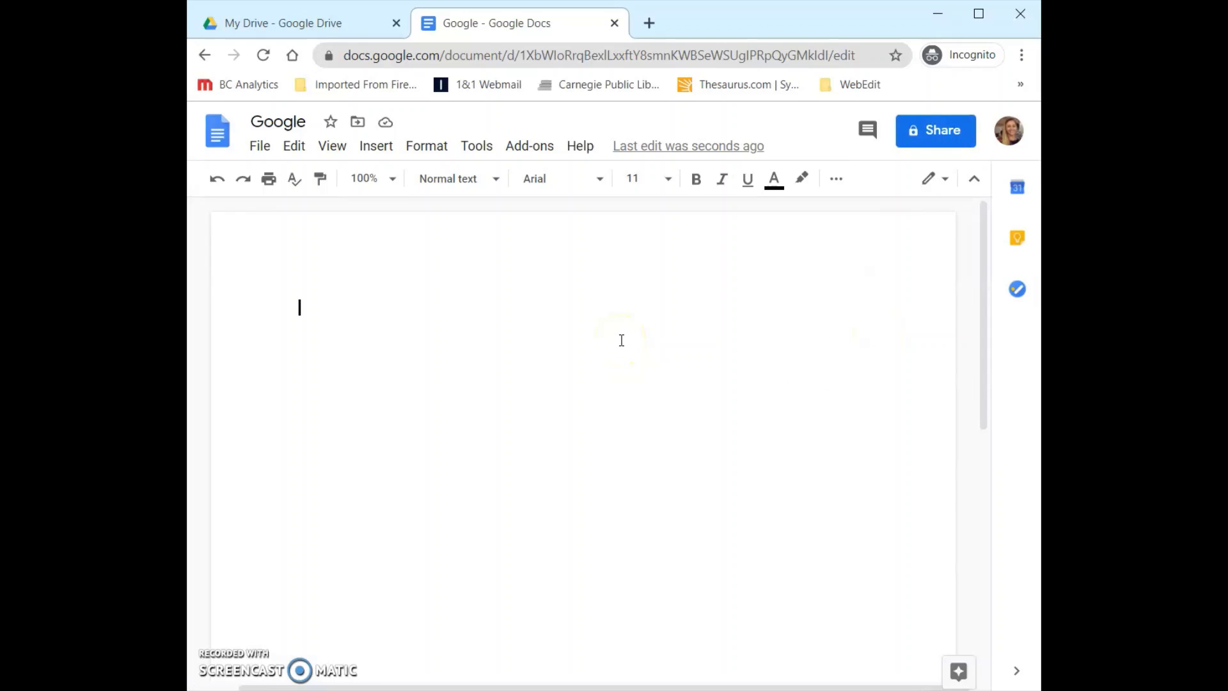
# Step: Type 'Hello' at the top of the empty page
pyautogui.write('Hello')
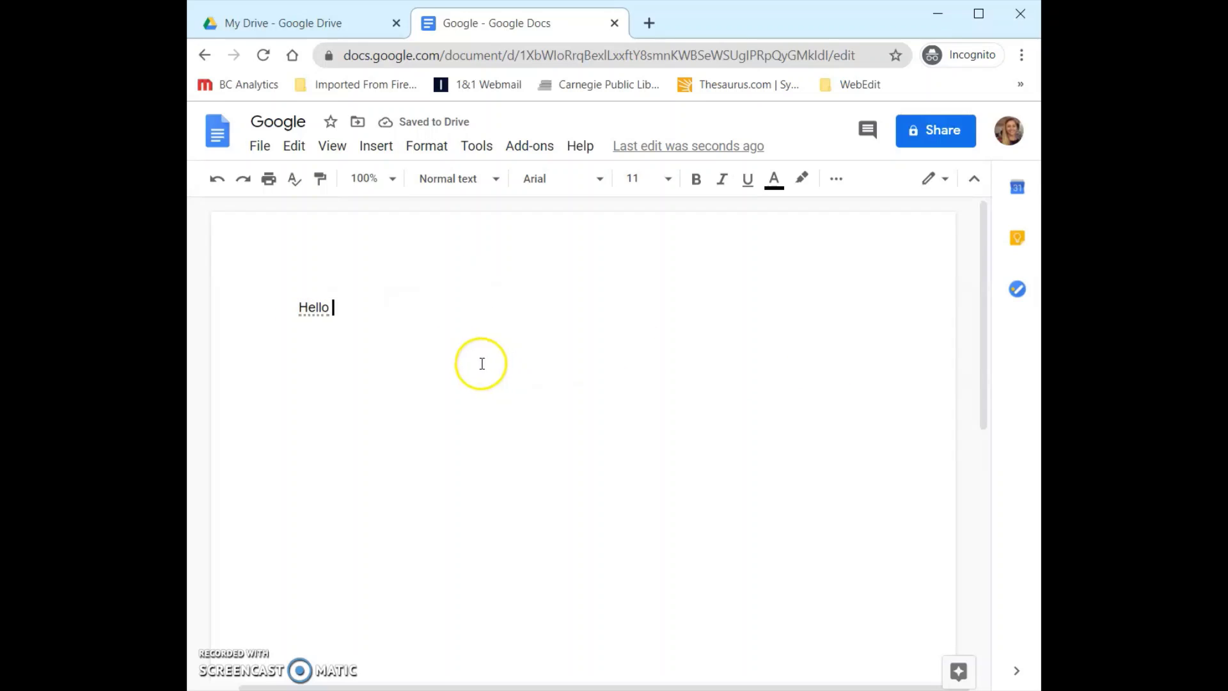
pyautogui.moveTo(318, 309)
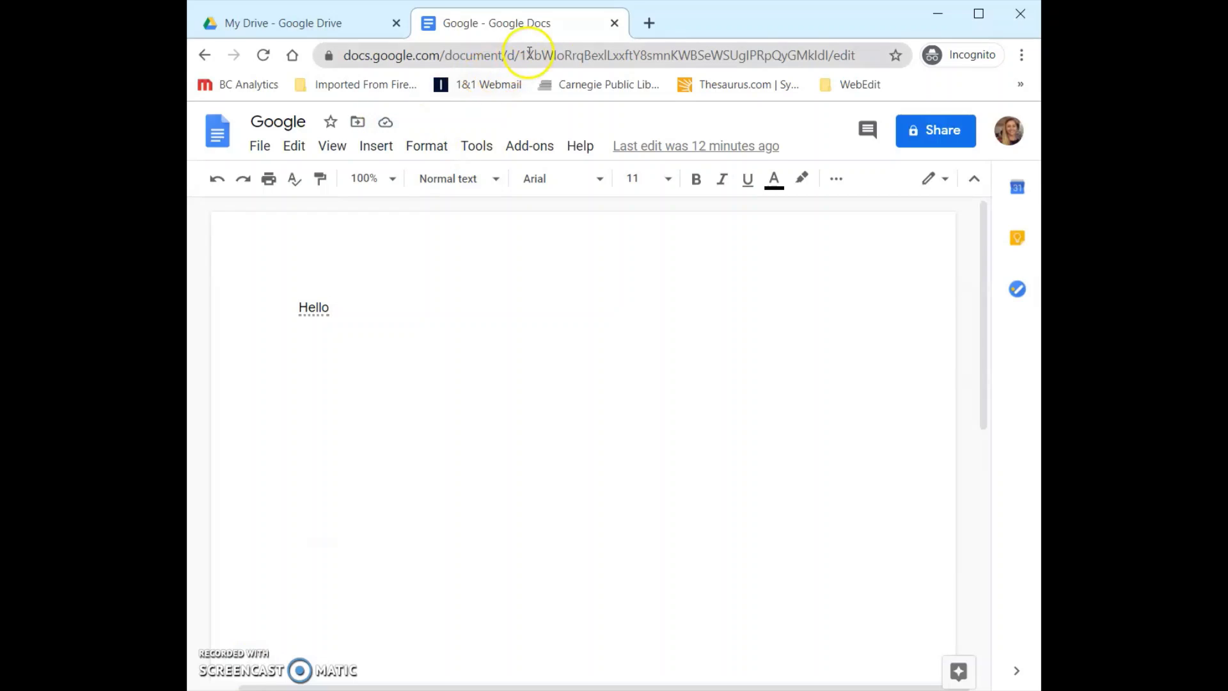
# Step: Close the Google document and choose New > Google Slides > From a template in Drive
pyautogui.click(614, 23)
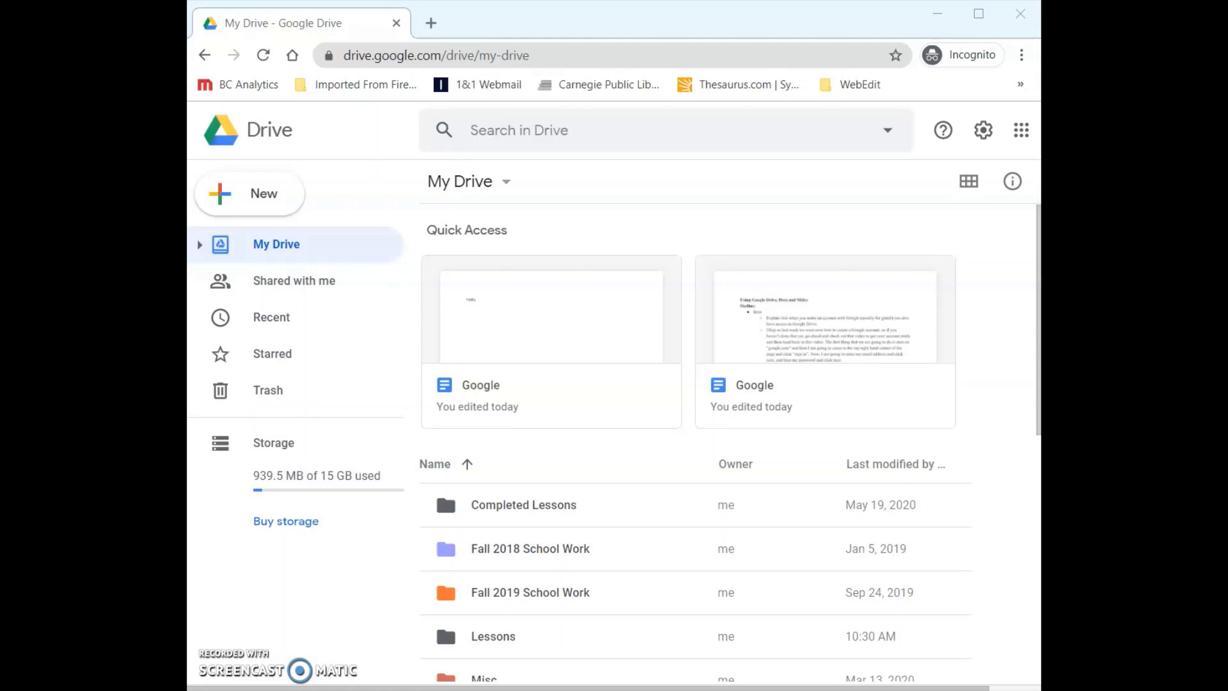
pyautogui.click(211, 193)
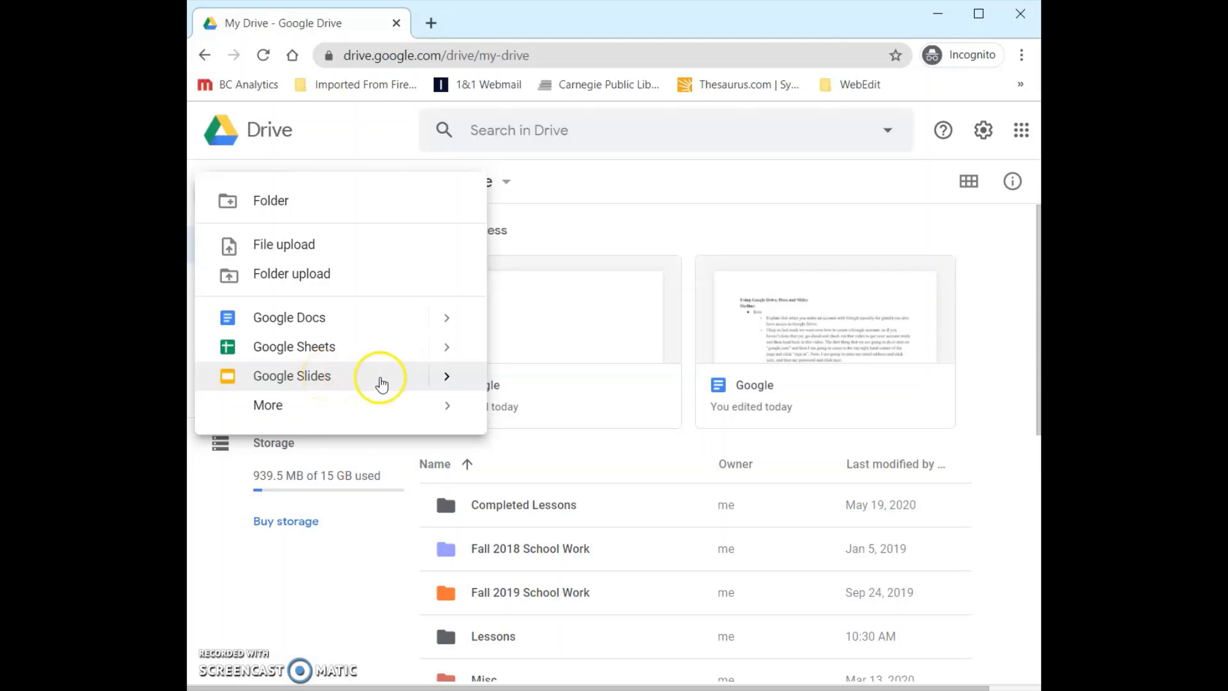
pyautogui.click(447, 378)
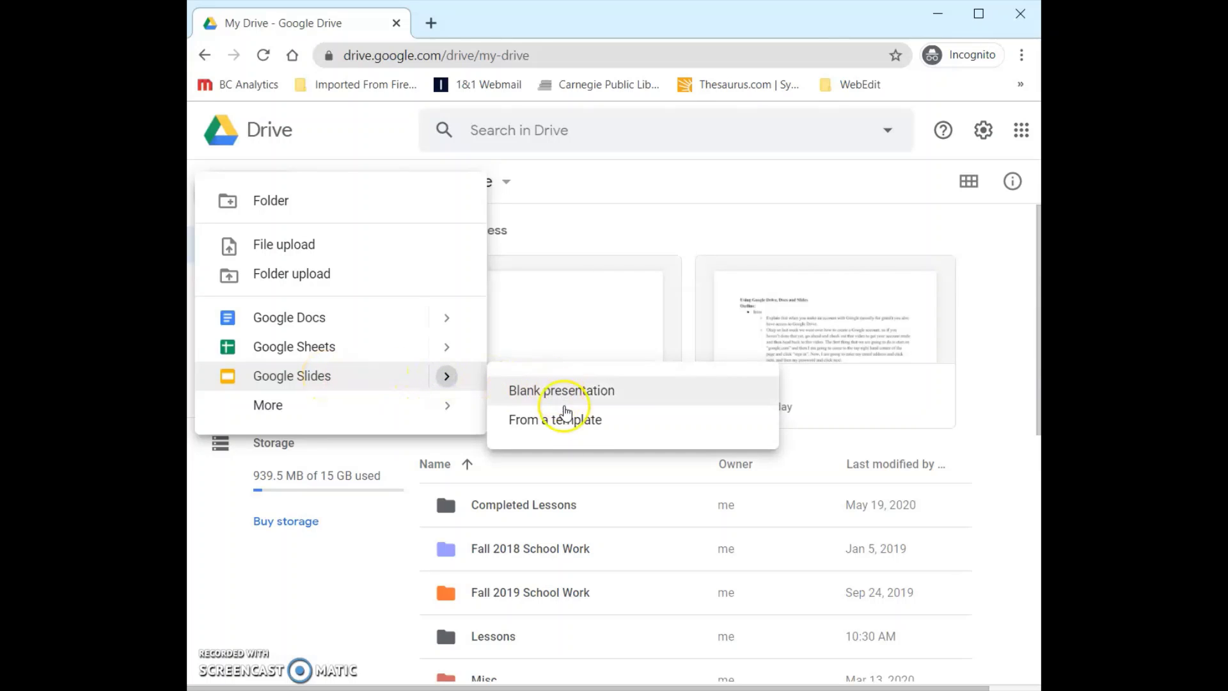
pyautogui.click(565, 428)
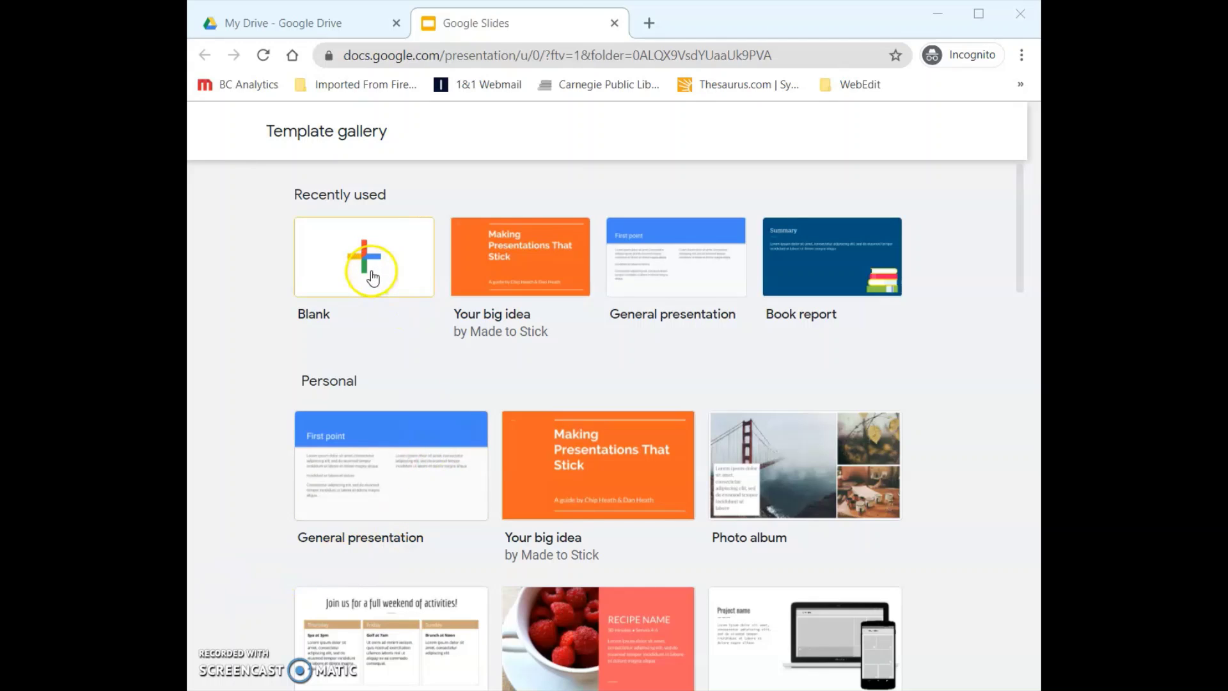
pyautogui.scroll(-3, 621, 422)
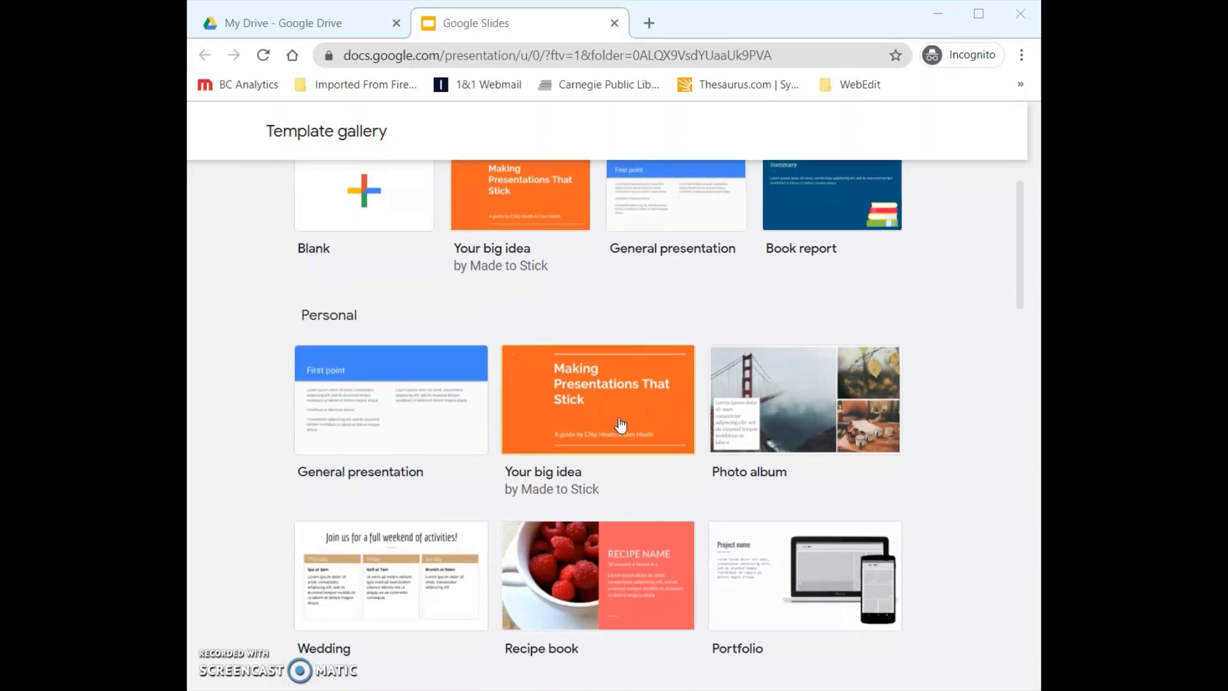
pyautogui.scroll(-8, 620, 424)
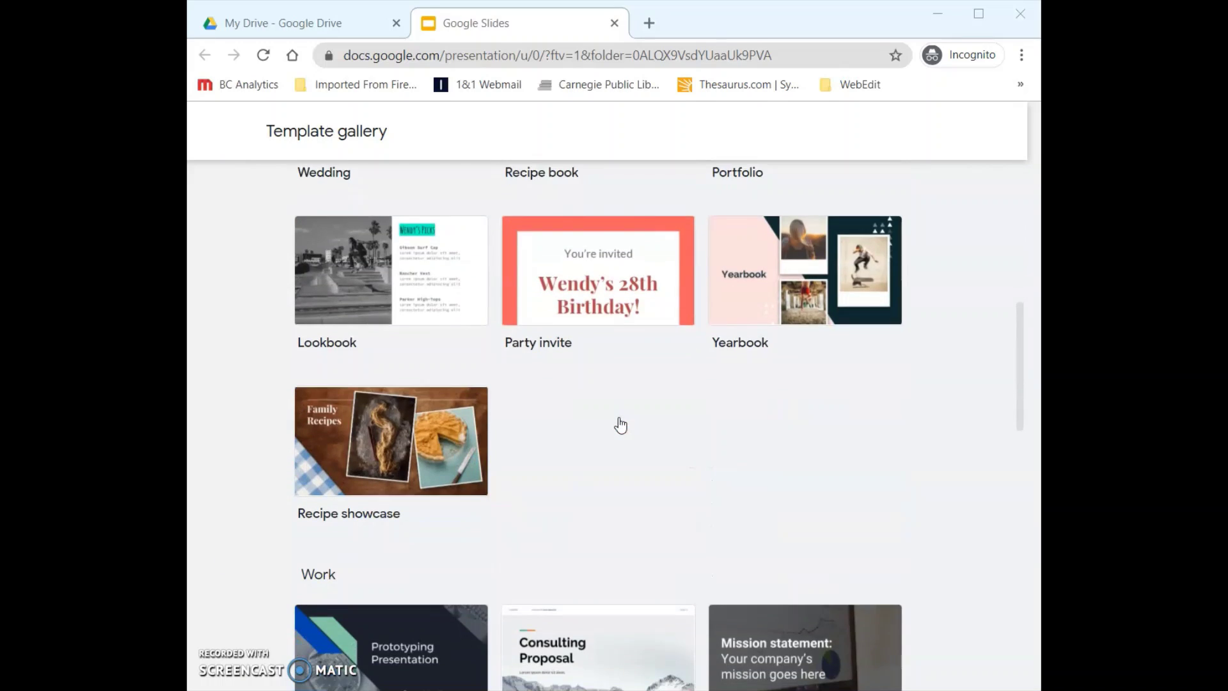
pyautogui.scroll(-3, 620, 424)
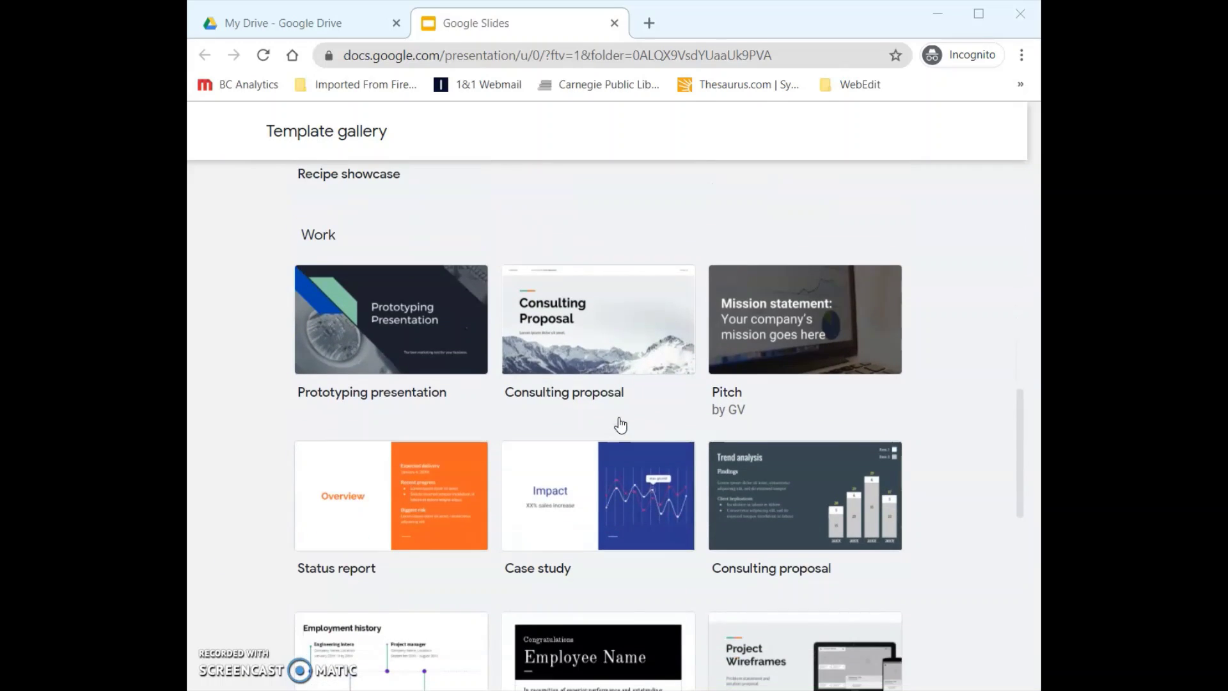
pyautogui.scroll(-5, 621, 424)
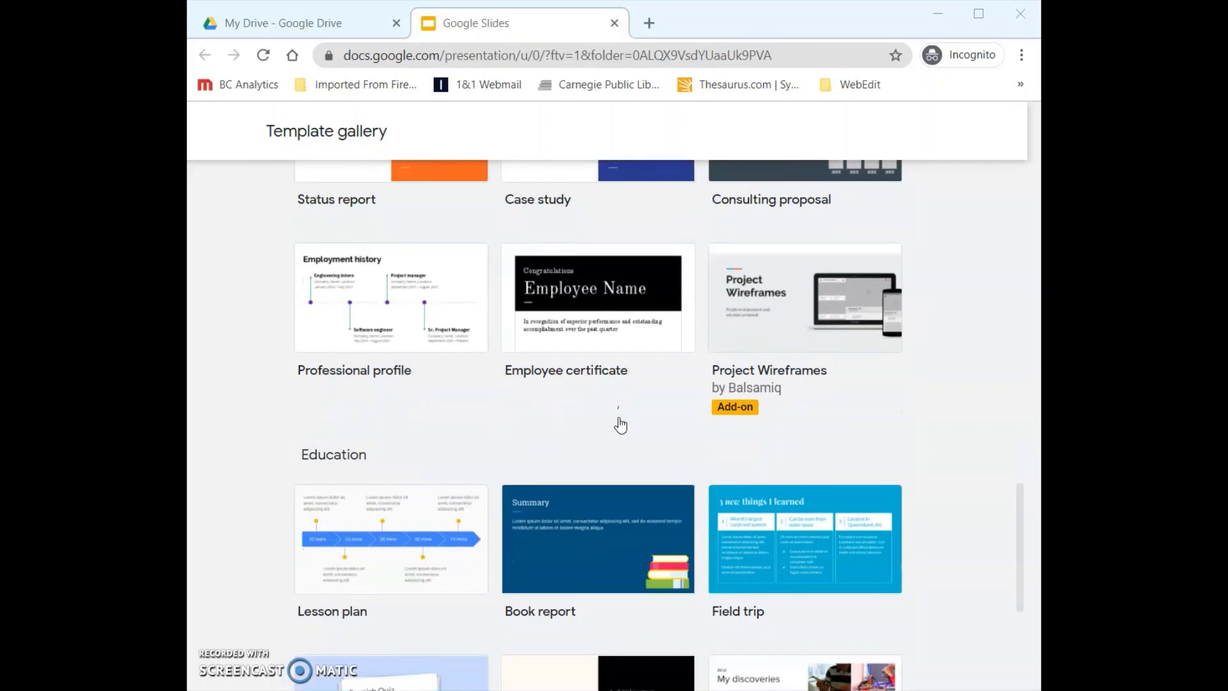
pyautogui.scroll(-5, 620, 424)
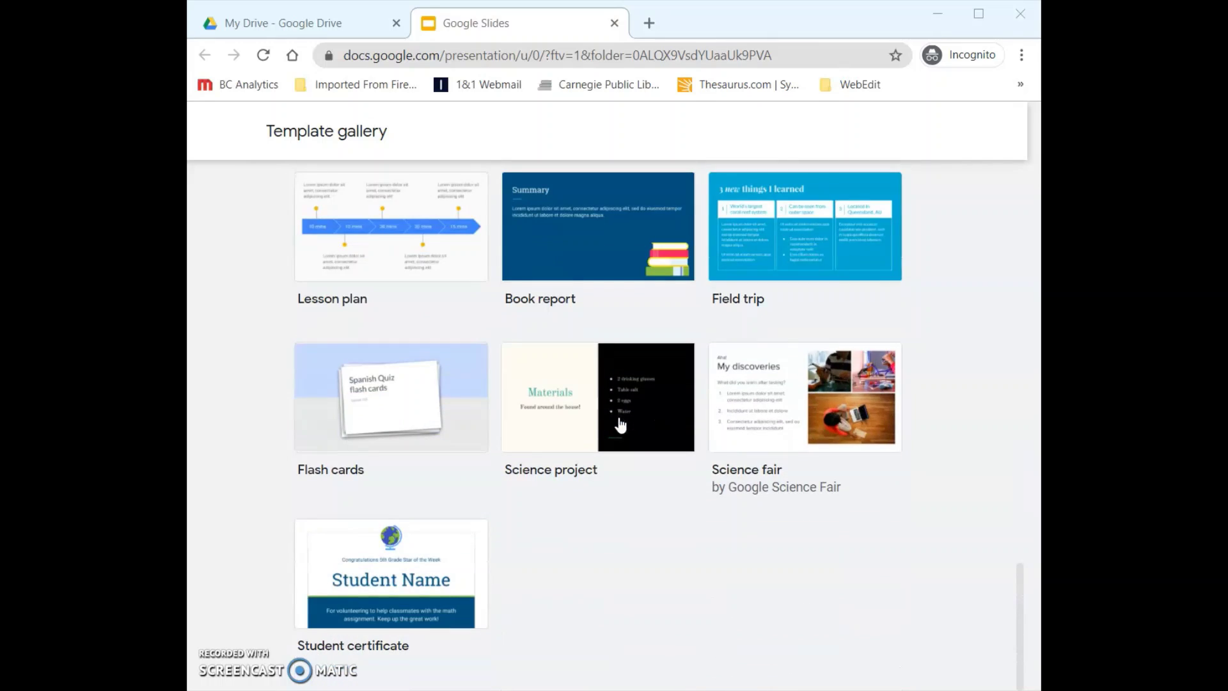
pyautogui.scroll(20, 620, 424)
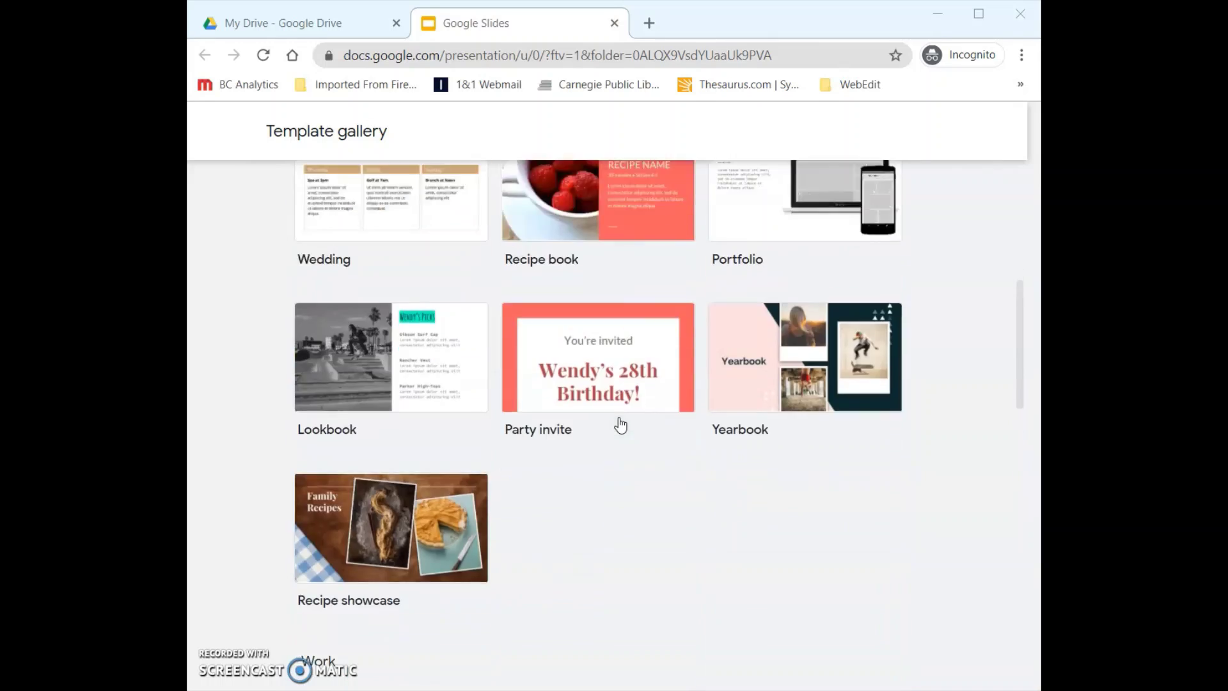
# Step: Start from the Blank template and apply the Streamline theme from the Themes panel
pyautogui.click(369, 259)
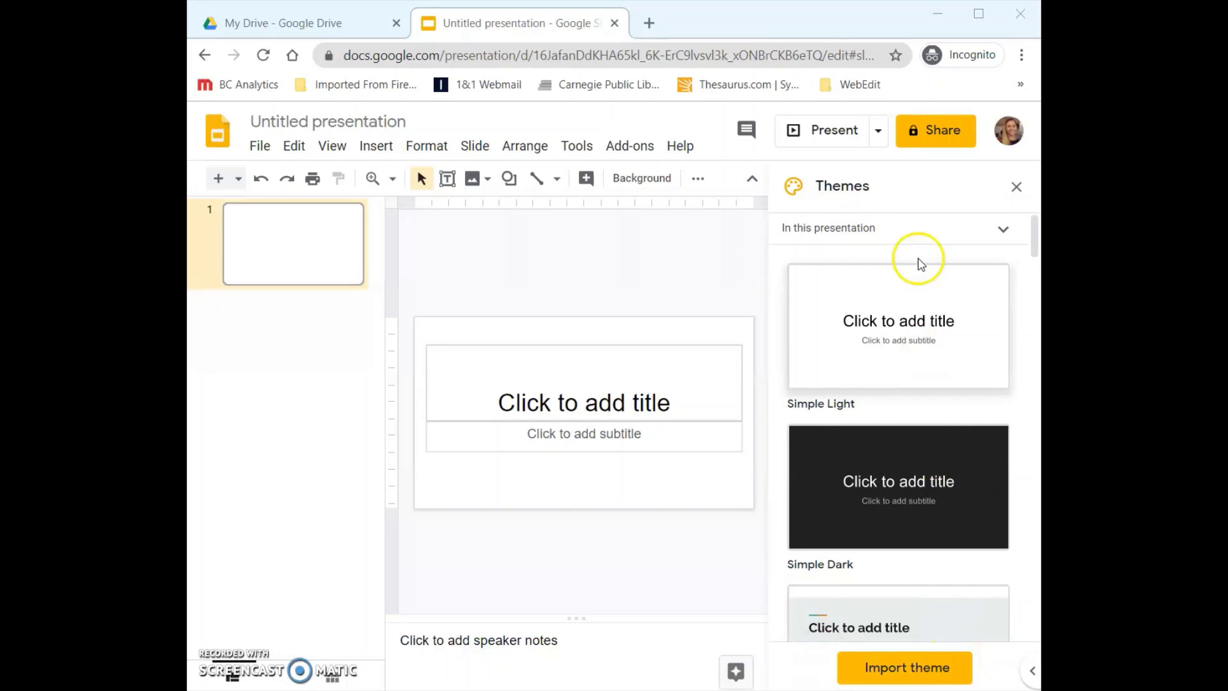
pyautogui.scroll(-3, 848, 483)
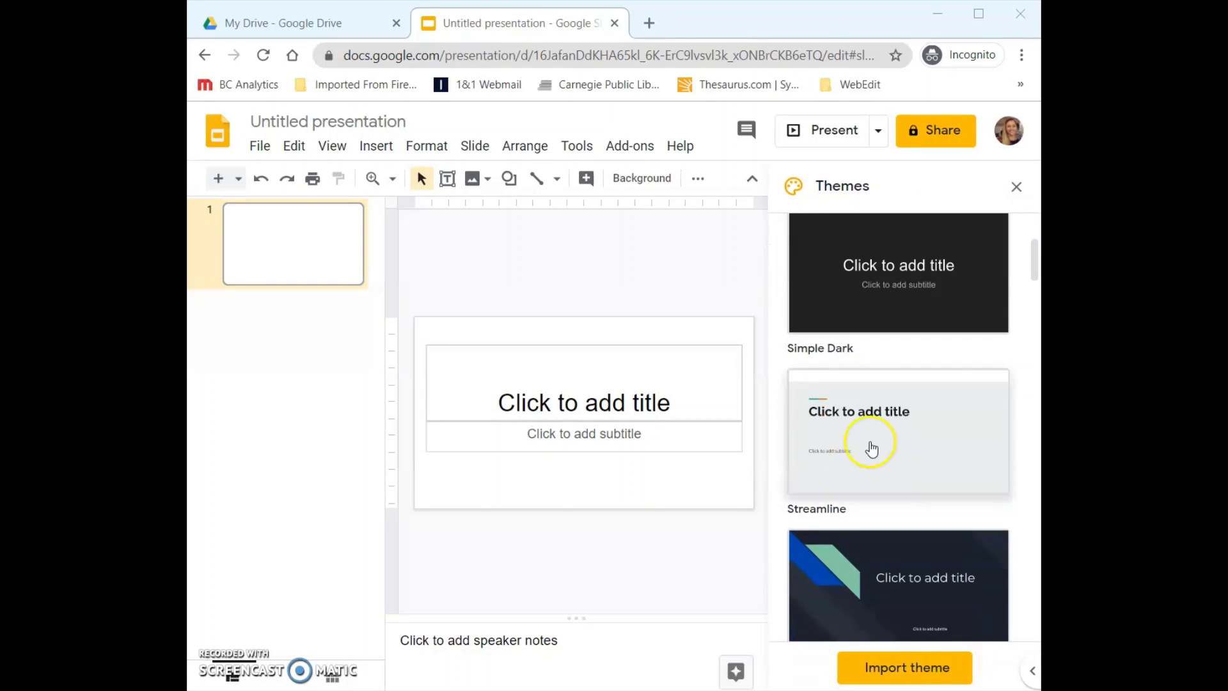
pyautogui.click(894, 423)
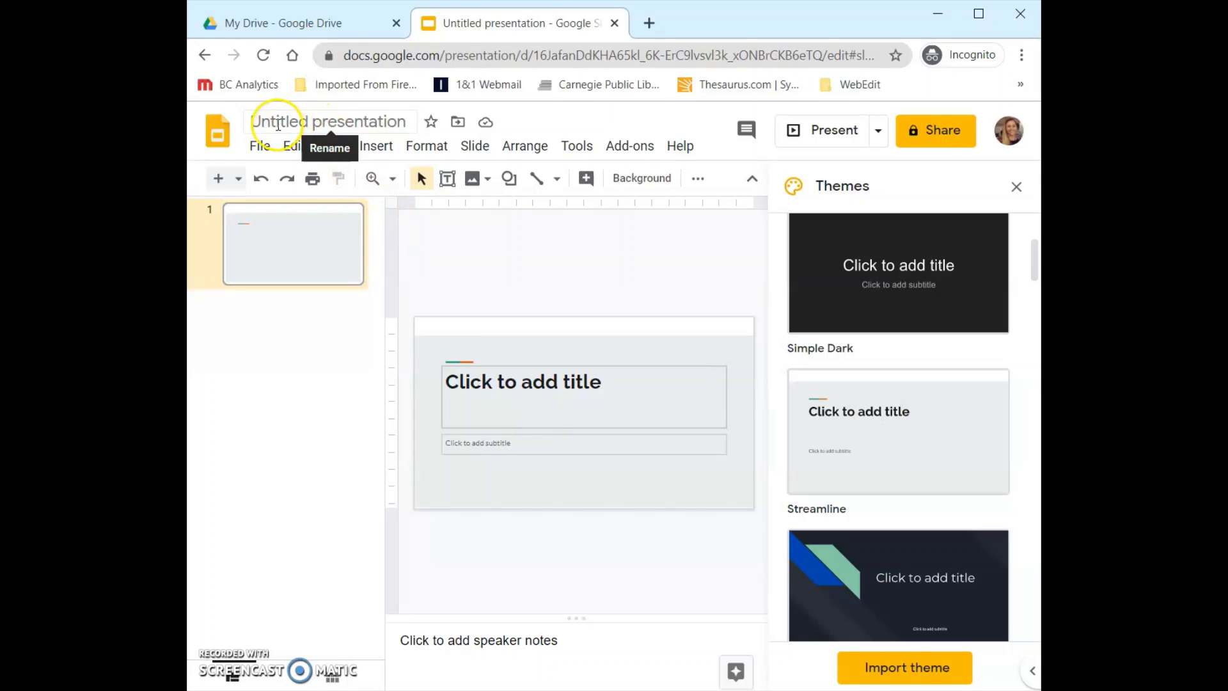
# Step: Change the title 'Untitled presentation' to 'Slides'
pyautogui.click(275, 123)
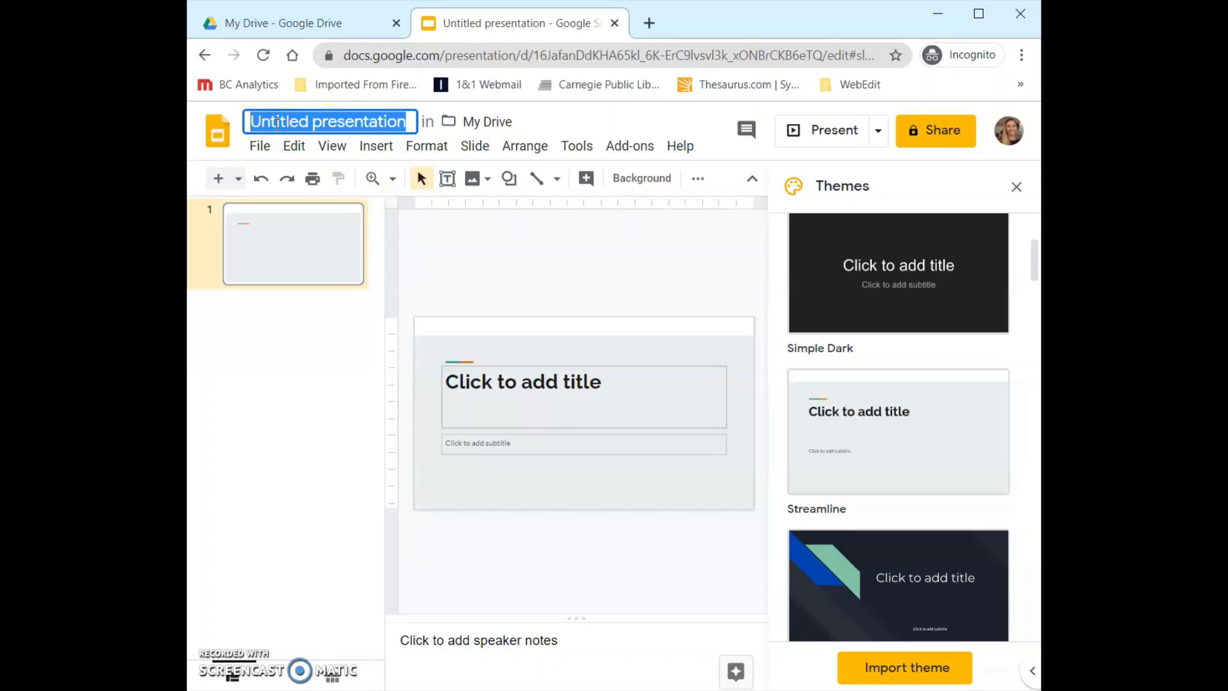
pyautogui.write('Slides')
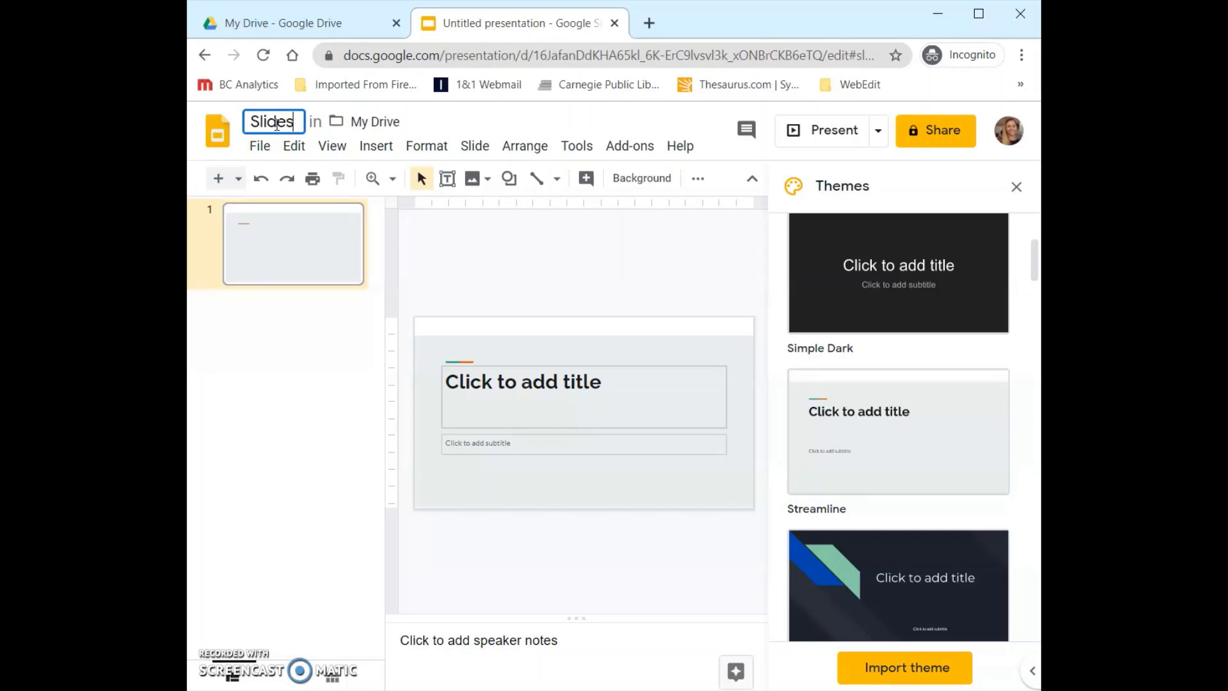
pyautogui.press('Return')
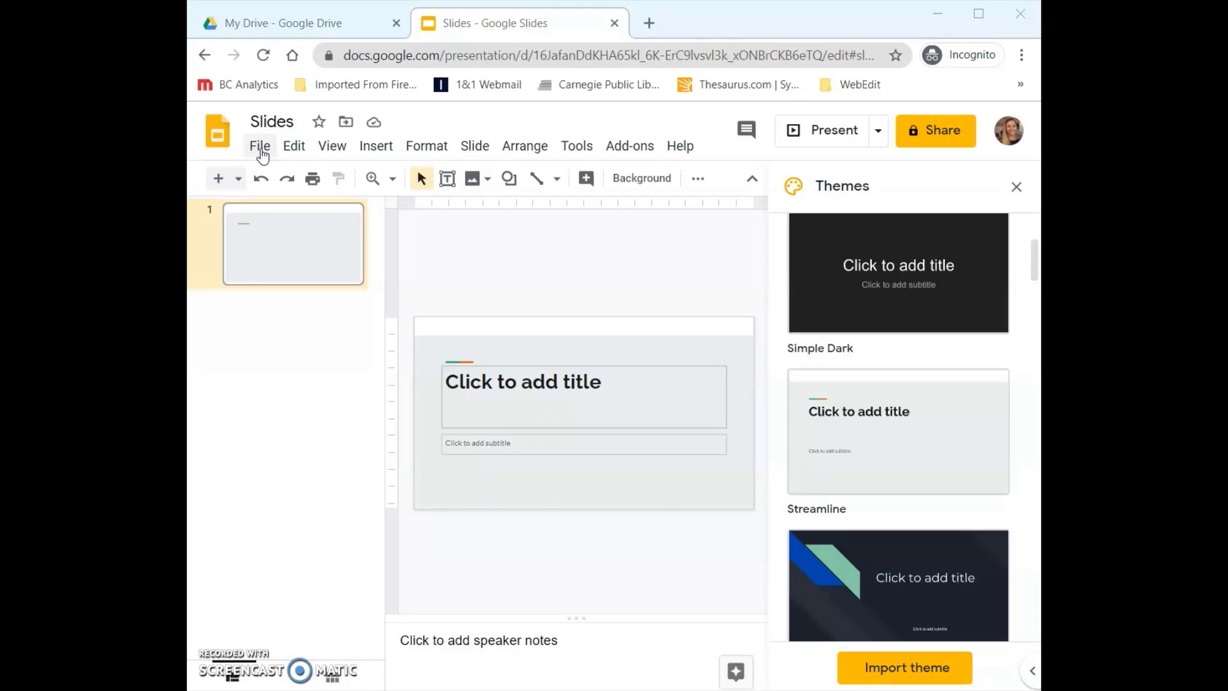
pyautogui.click(260, 147)
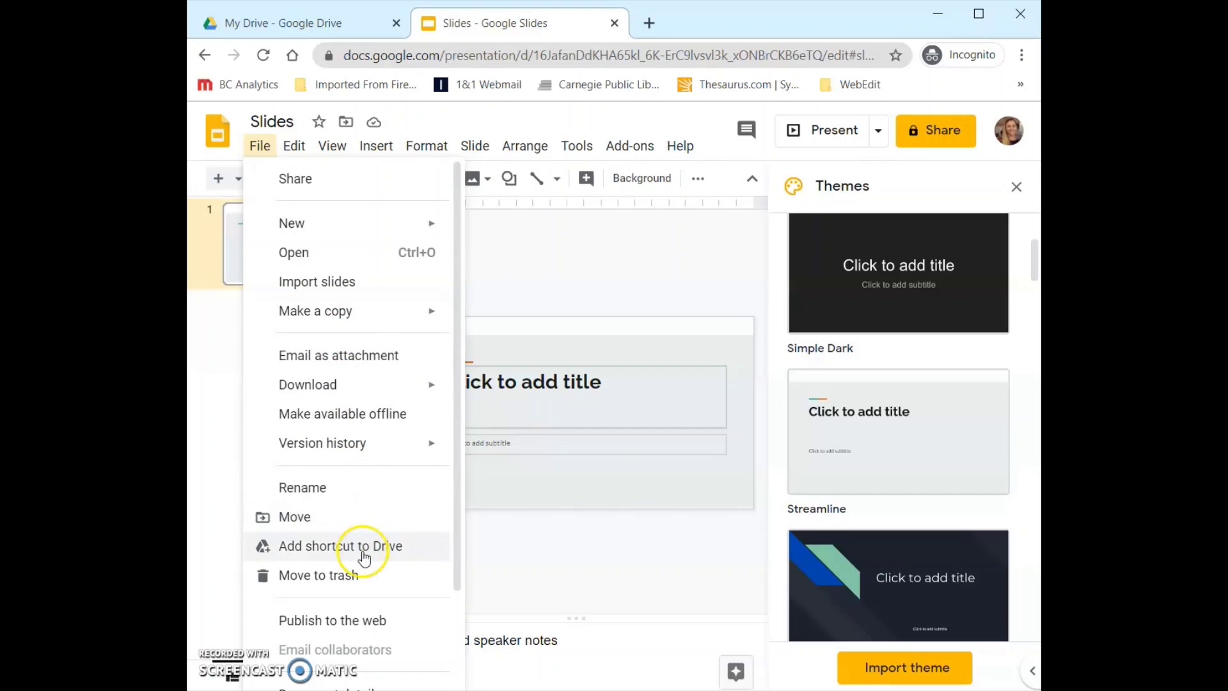
pyautogui.scroll(-2, 363, 553)
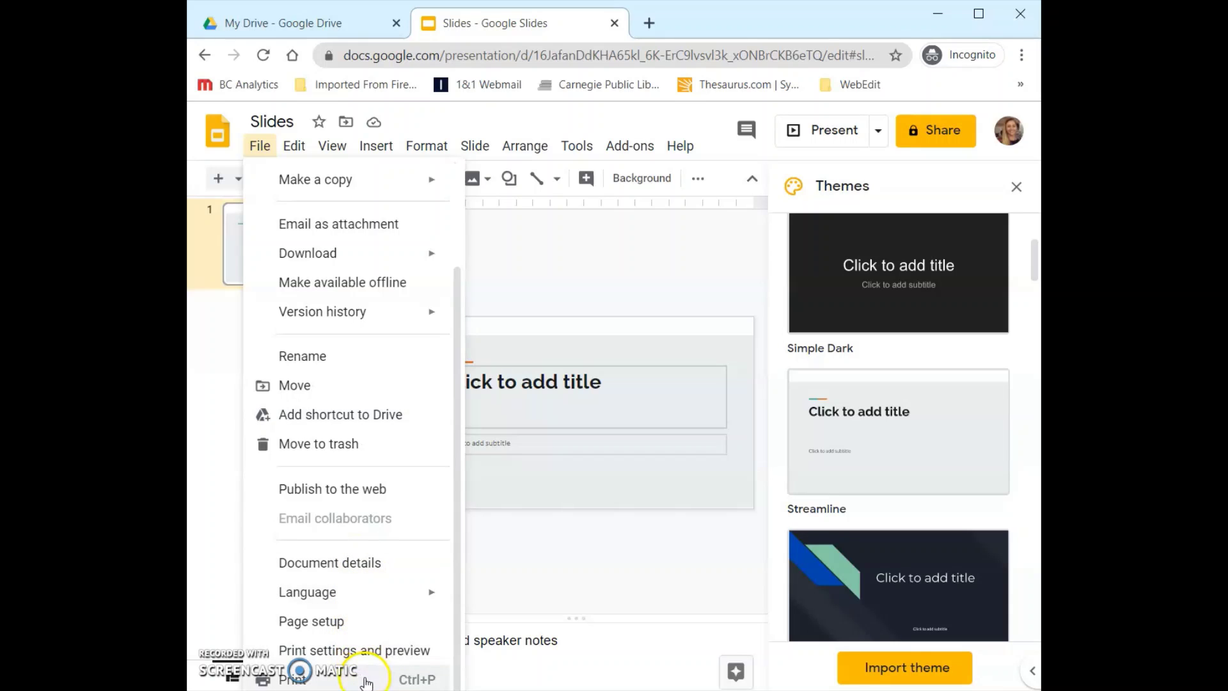
pyautogui.moveTo(300, 160)
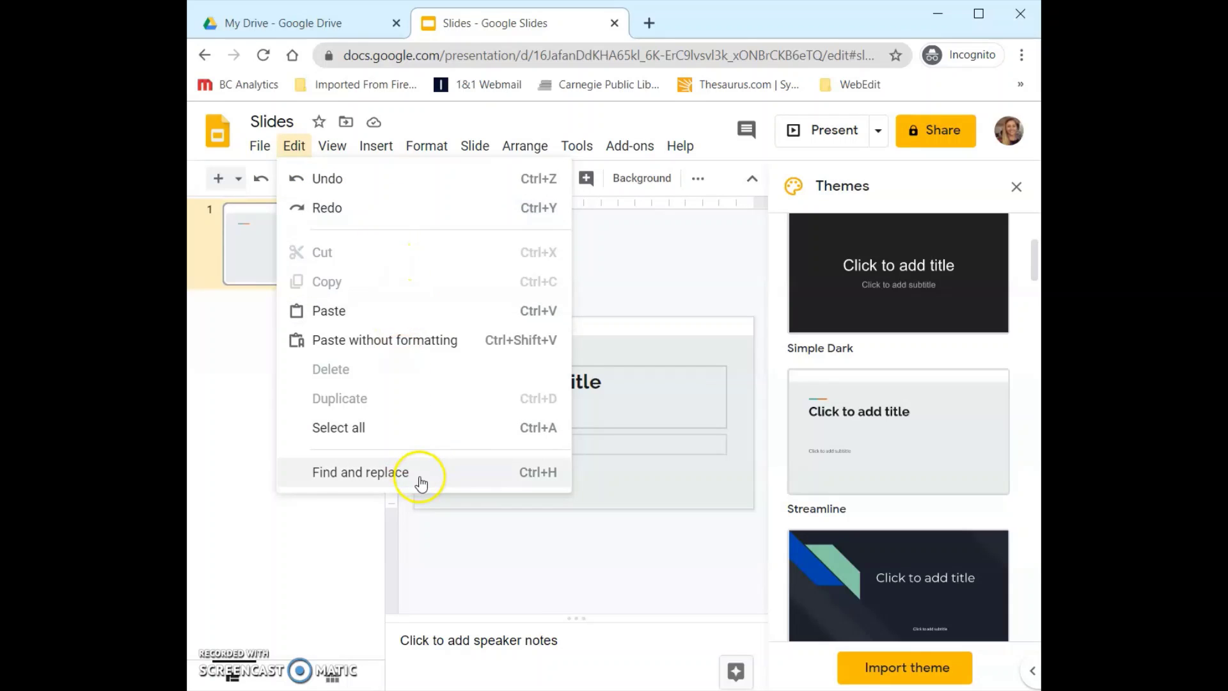
pyautogui.press('Escape')
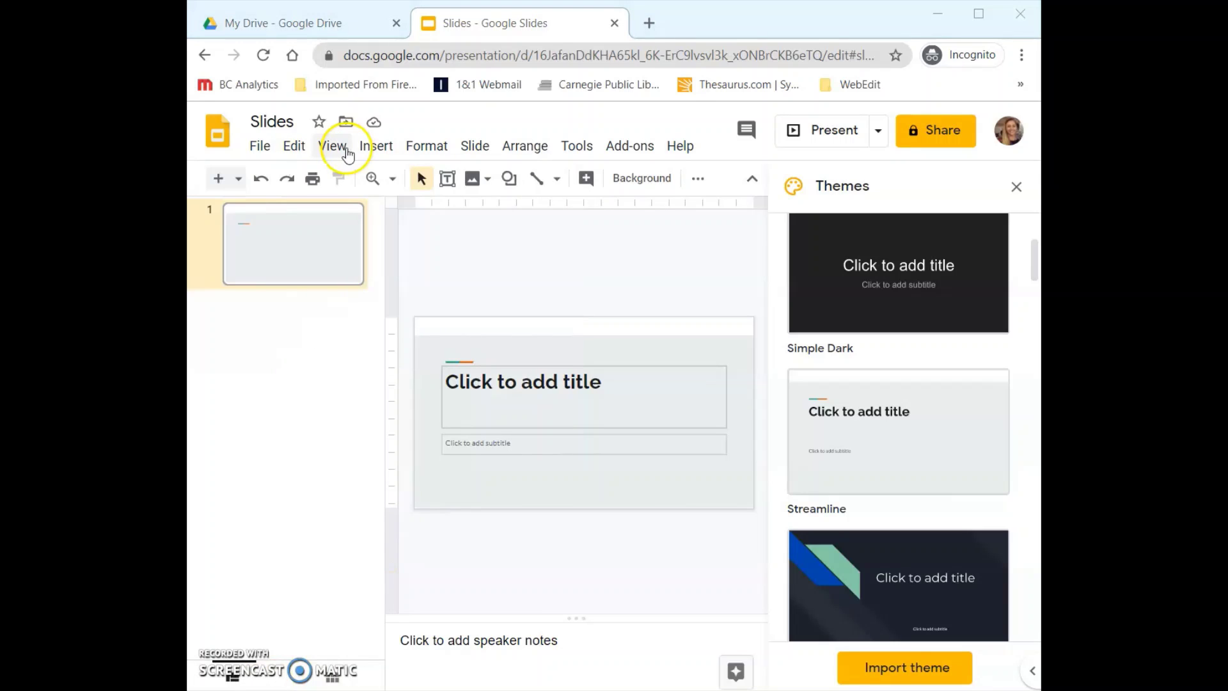
# Step: Browse the View menu and Insert's Image submenu, ending with the Format menu open
pyautogui.click(349, 154)
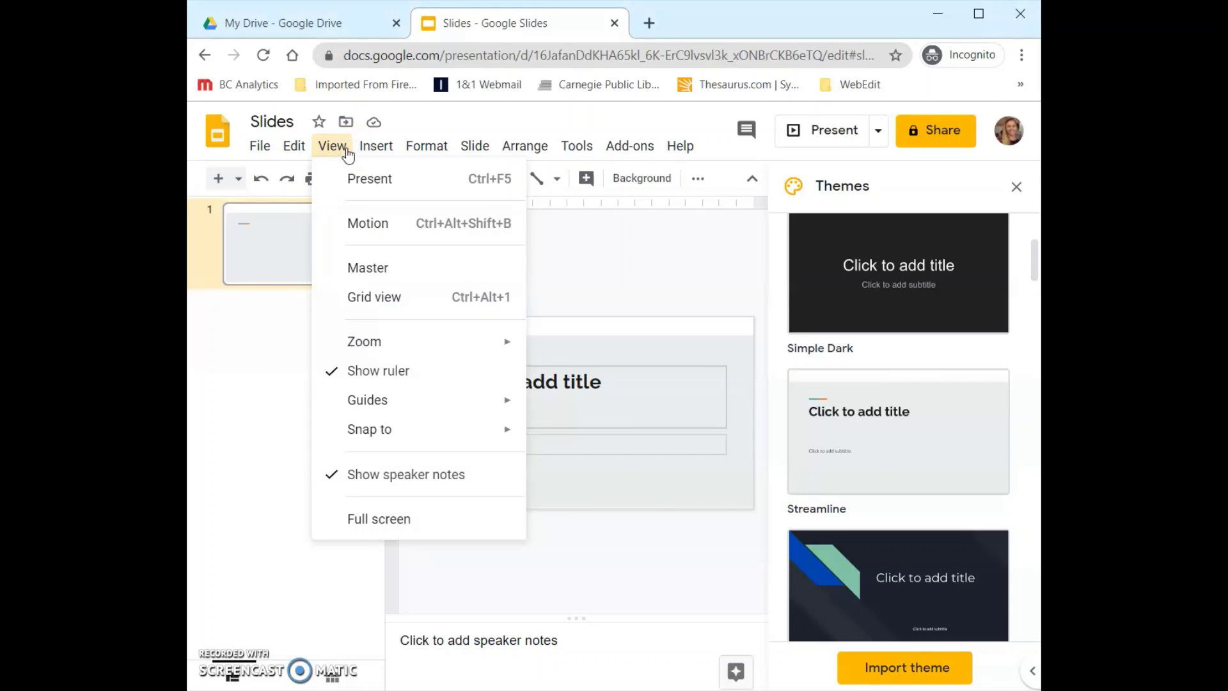
pyautogui.click(342, 152)
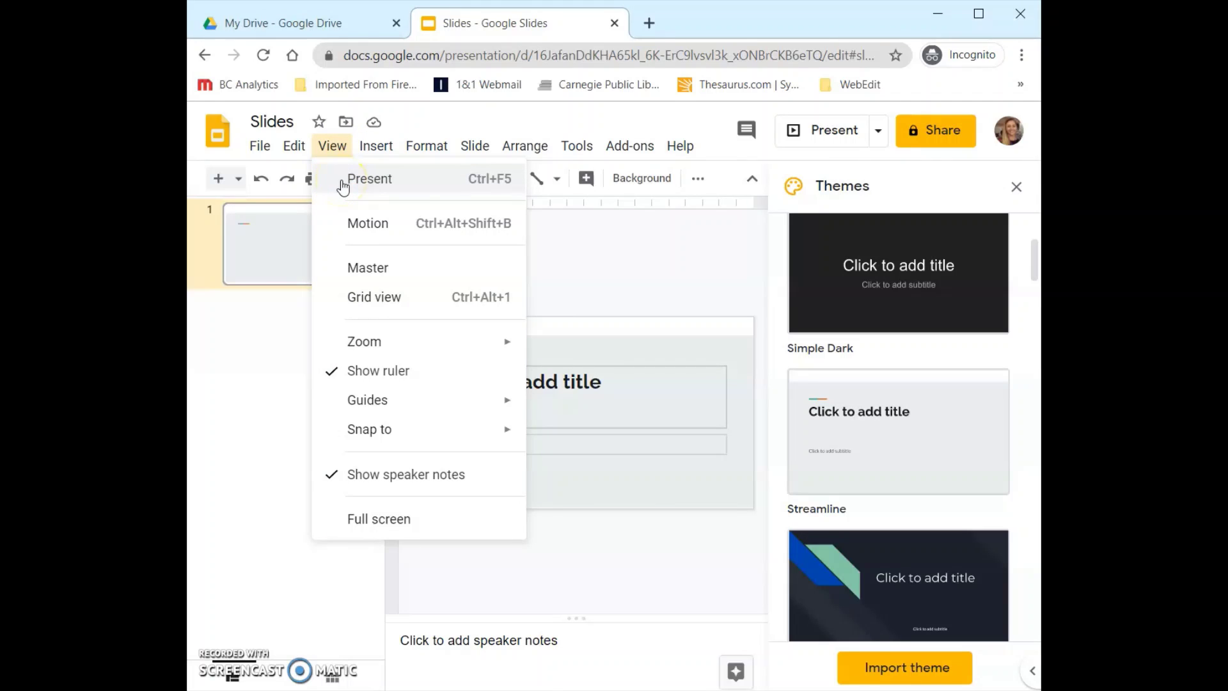
pyautogui.click(379, 153)
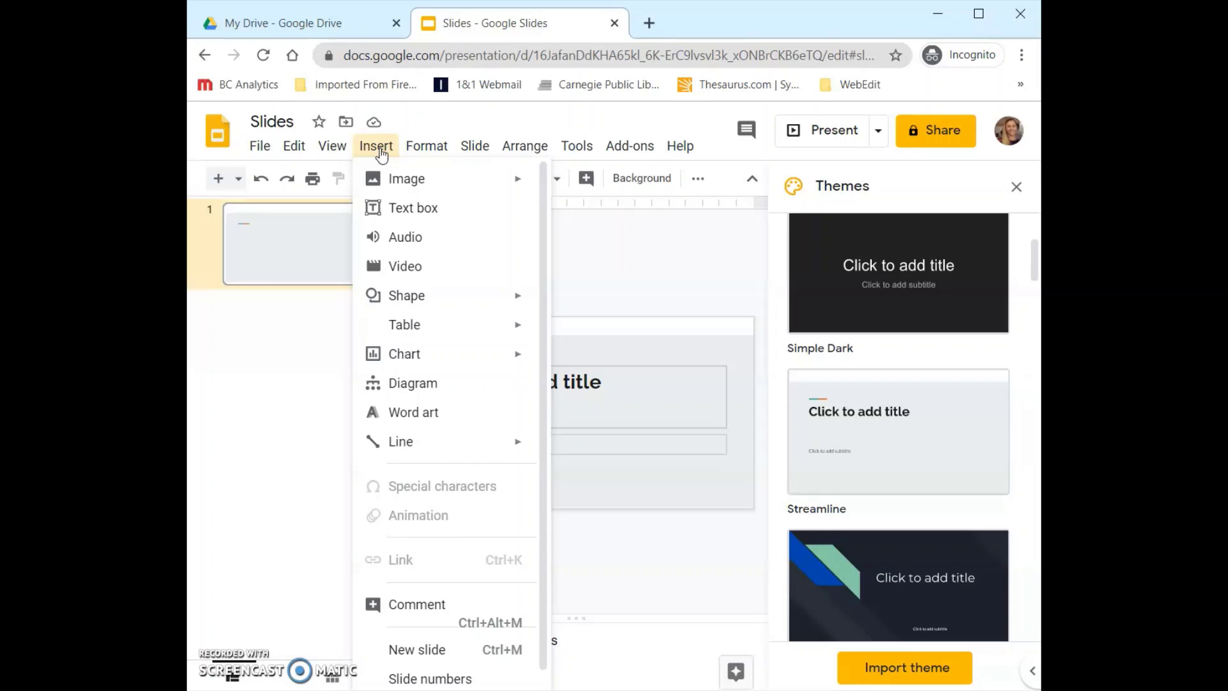
pyautogui.click(435, 179)
pyautogui.click(467, 217)
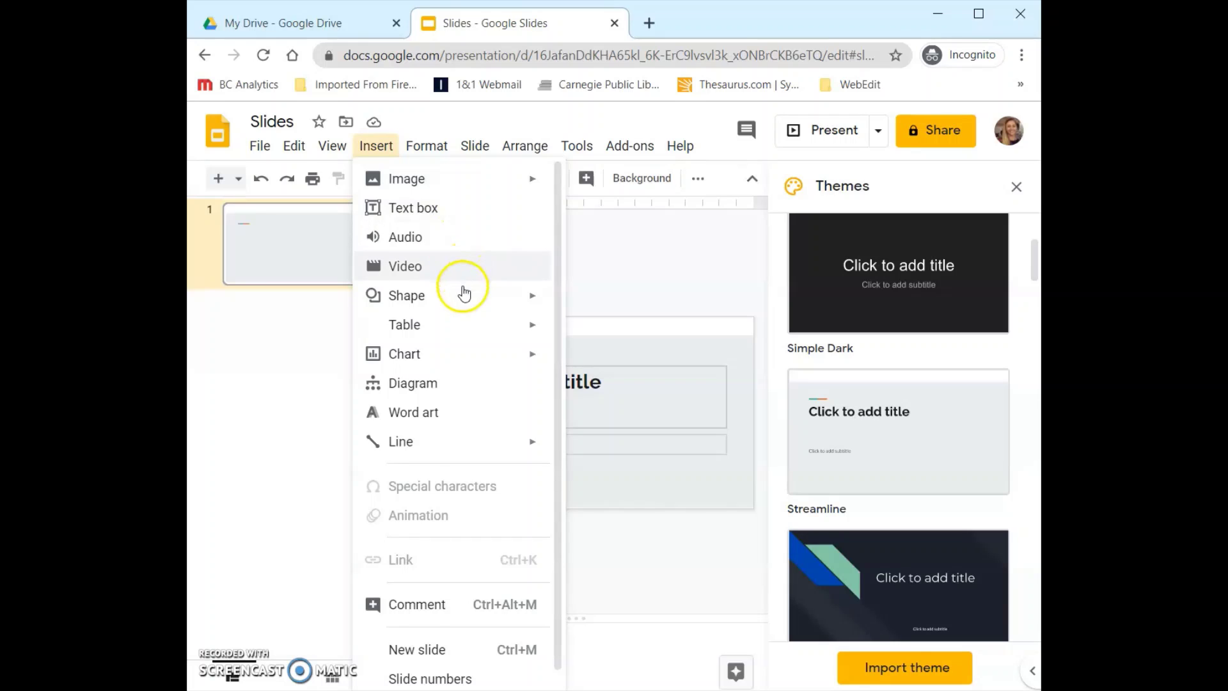
pyautogui.moveTo(471, 353)
pyautogui.scroll(-1, 471, 354)
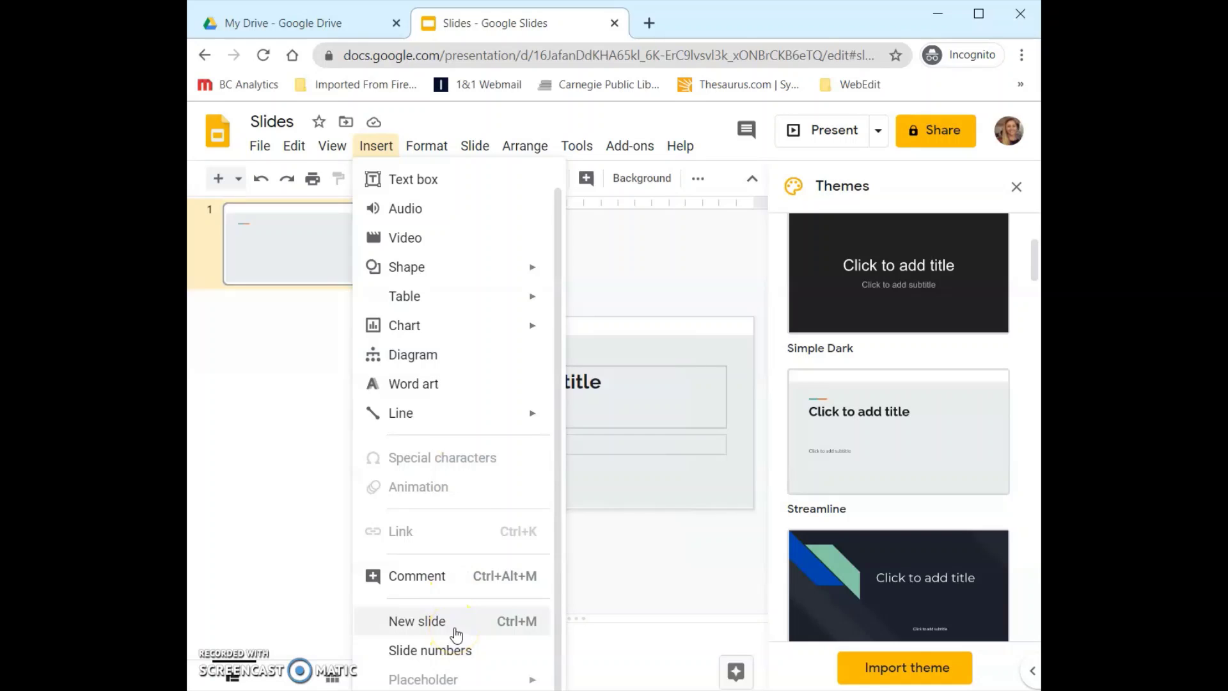
pyautogui.click(429, 146)
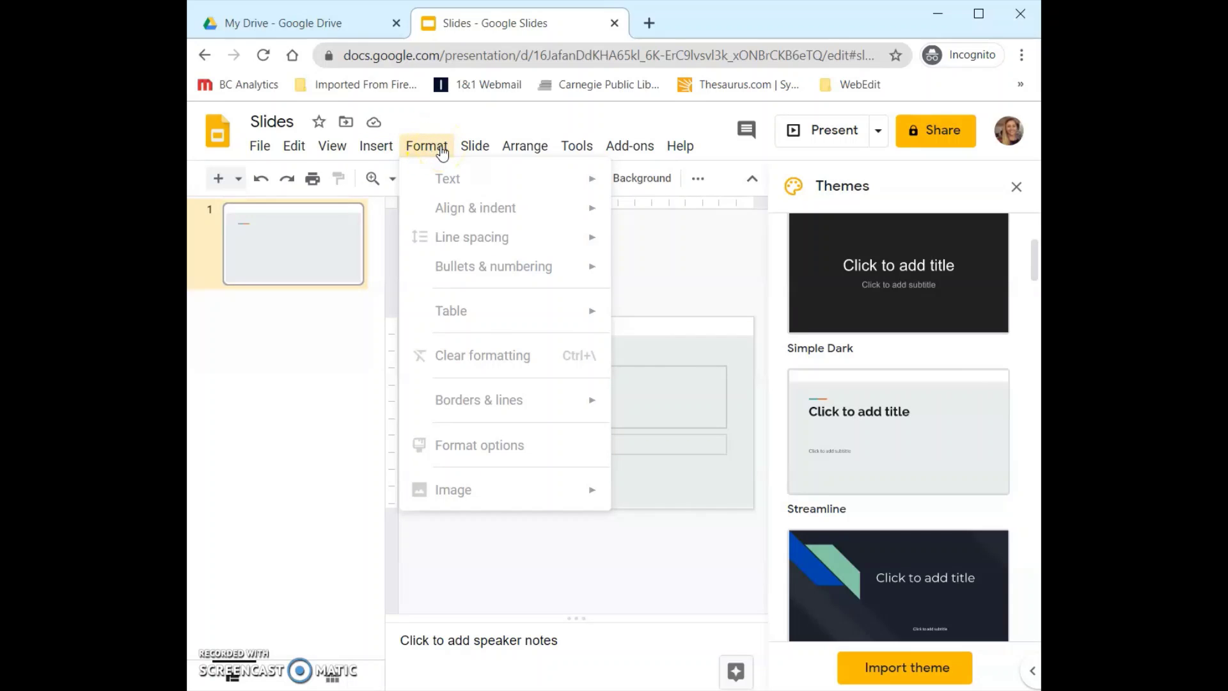
# Step: Look through the Format, Slide, Arrange and Tools menus, including Spelling, then close them
pyautogui.moveTo(502, 180); pyautogui.dragTo(510, 495)
pyautogui.click(484, 146)
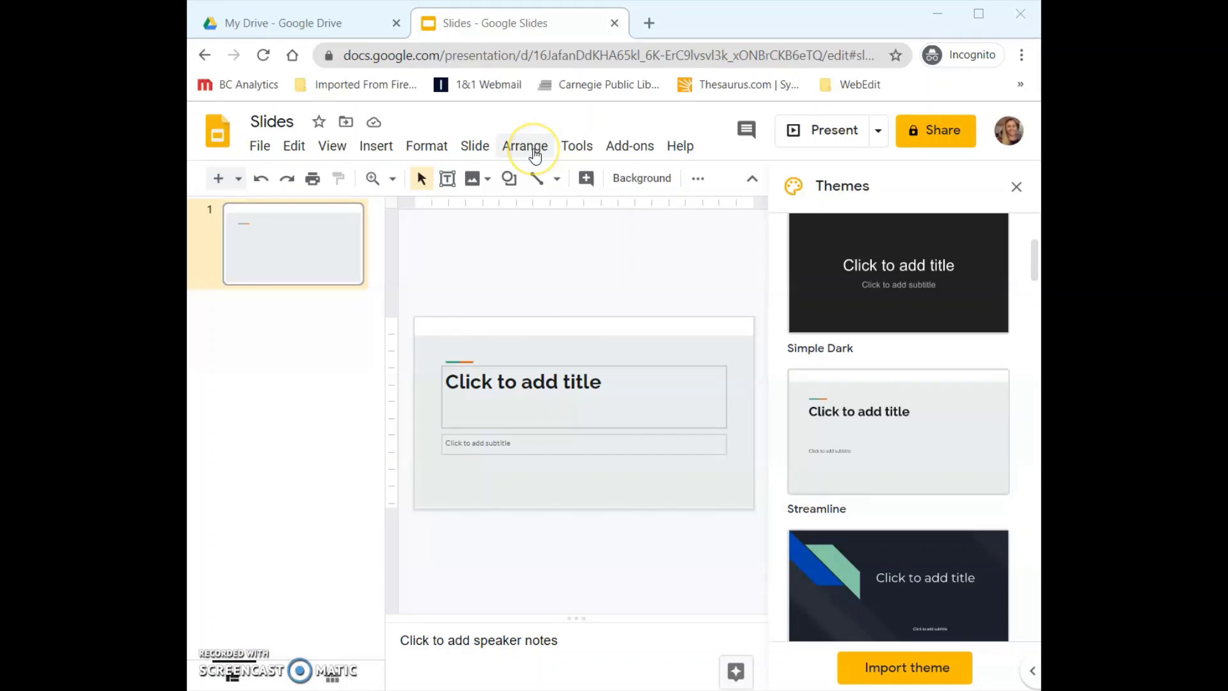
pyautogui.click(535, 154)
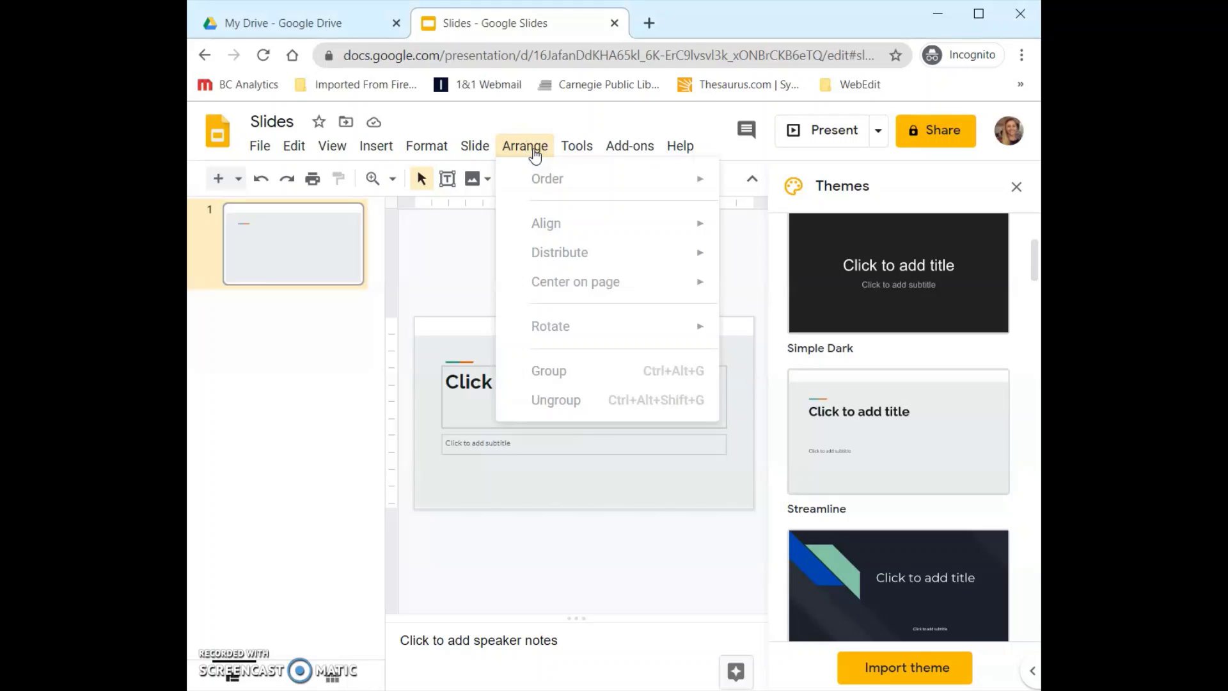
pyautogui.click(543, 181)
pyautogui.click(547, 228)
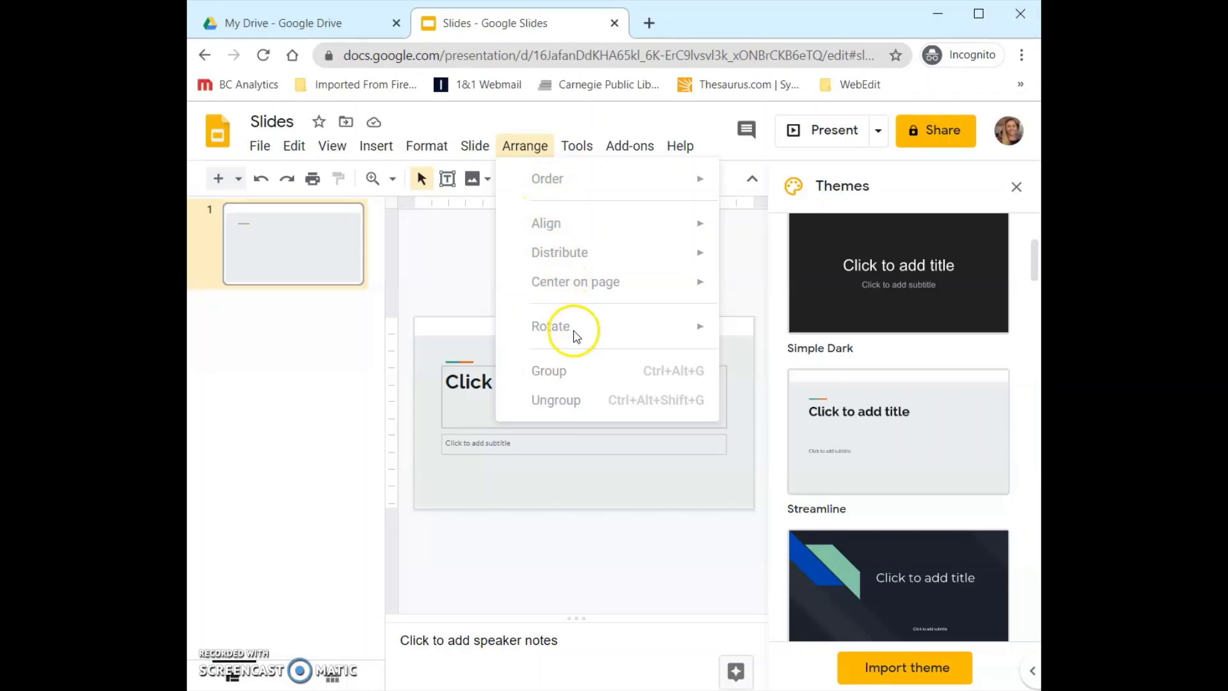
pyautogui.moveTo(577, 151)
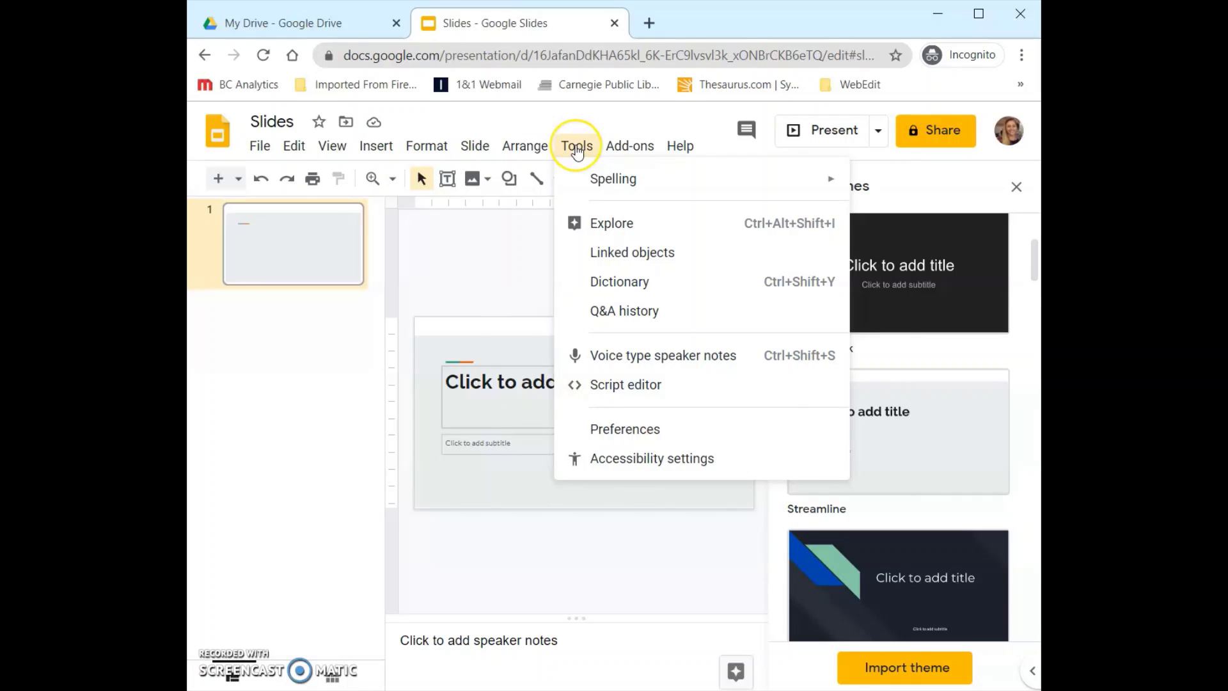
pyautogui.moveTo(601, 191)
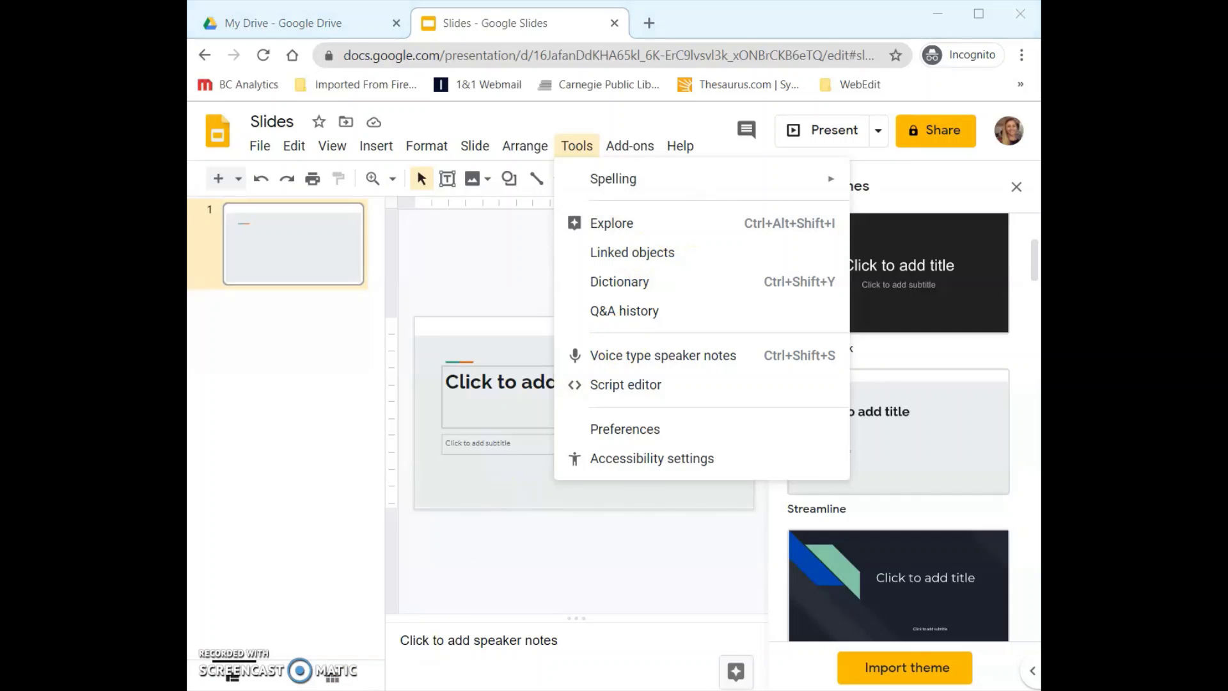
pyautogui.click(219, 190)
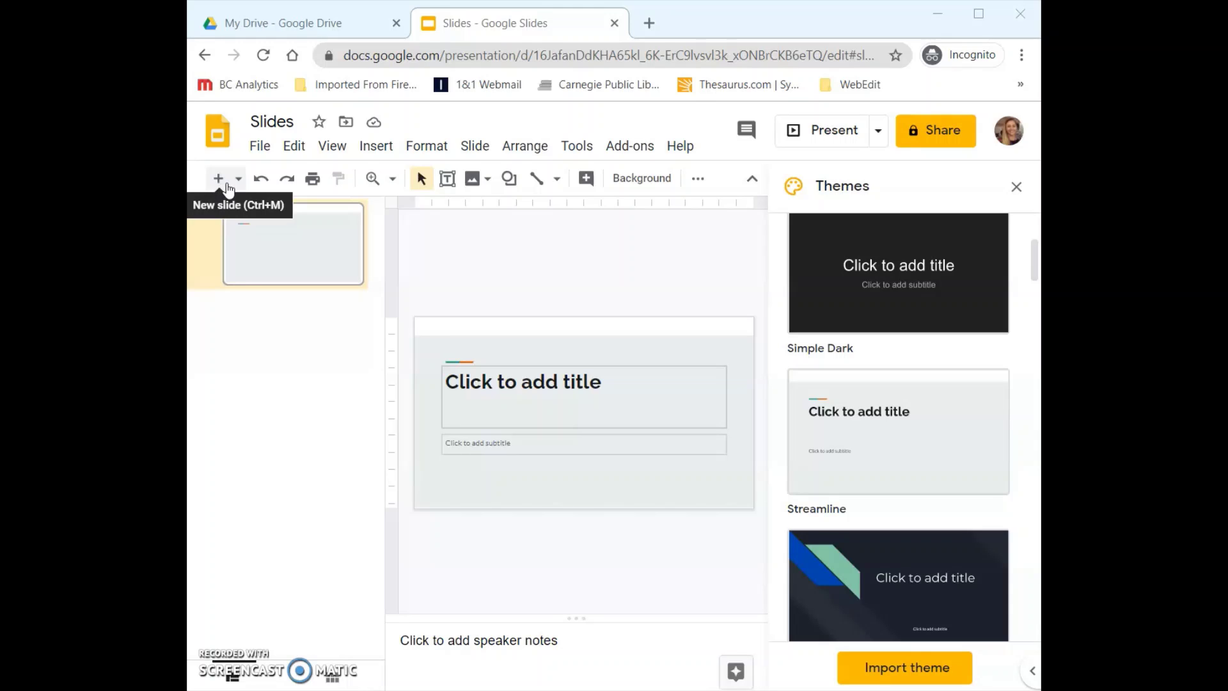
pyautogui.click(239, 180)
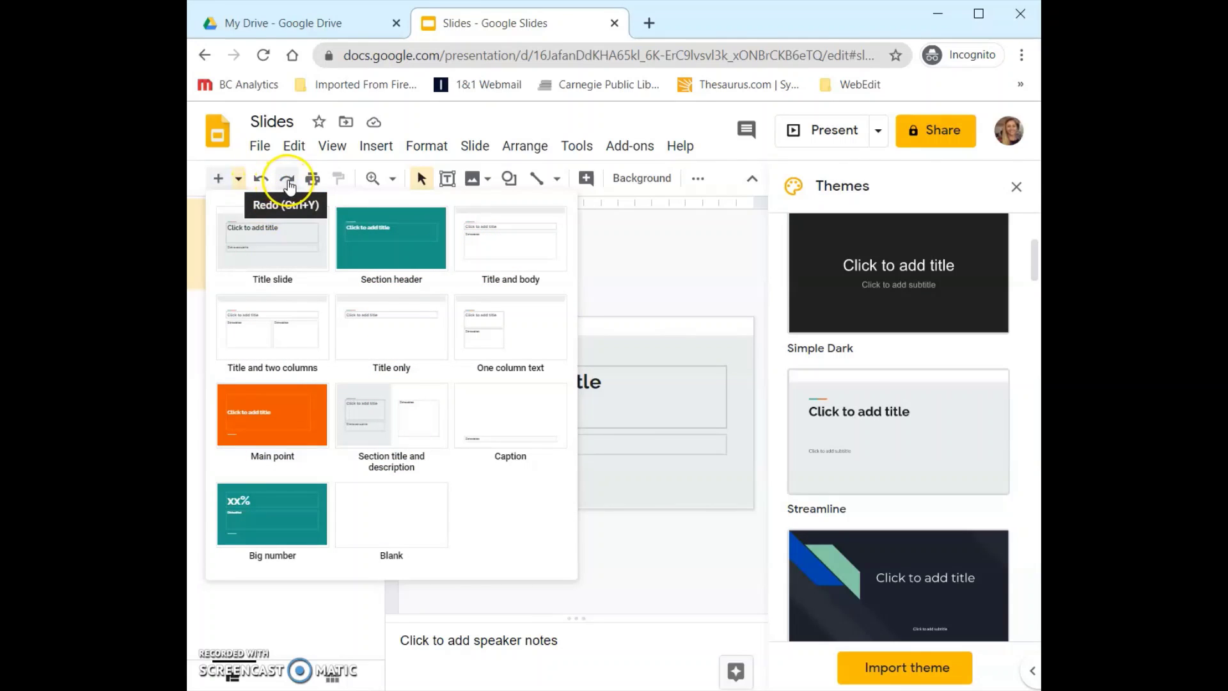
pyautogui.click(423, 180)
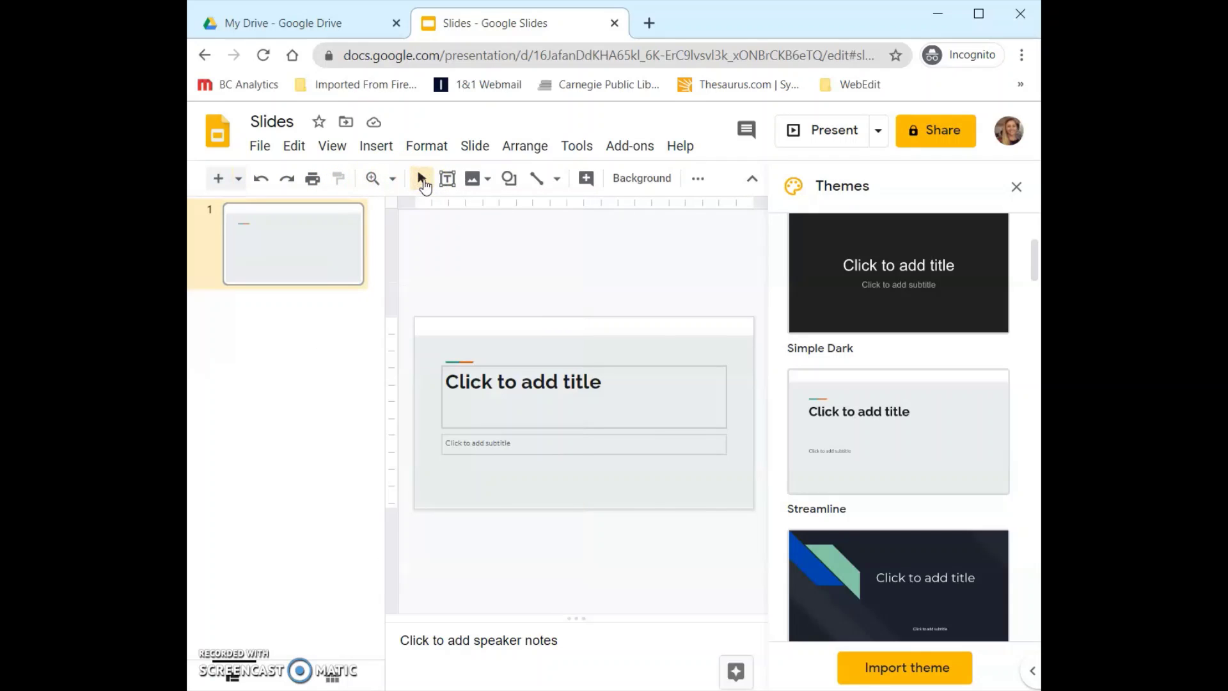
pyautogui.click(451, 183)
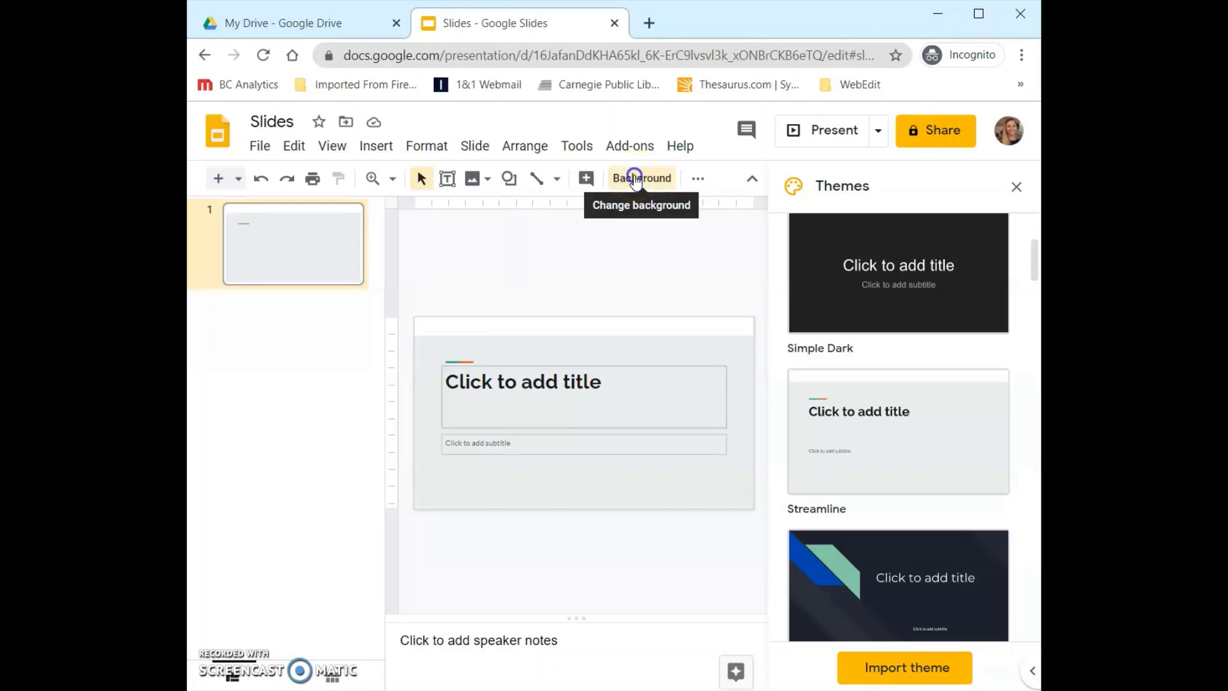
# Step: Check the slide background settings unchanged, then reveal the layout, theme and transition options
pyautogui.click(636, 179)
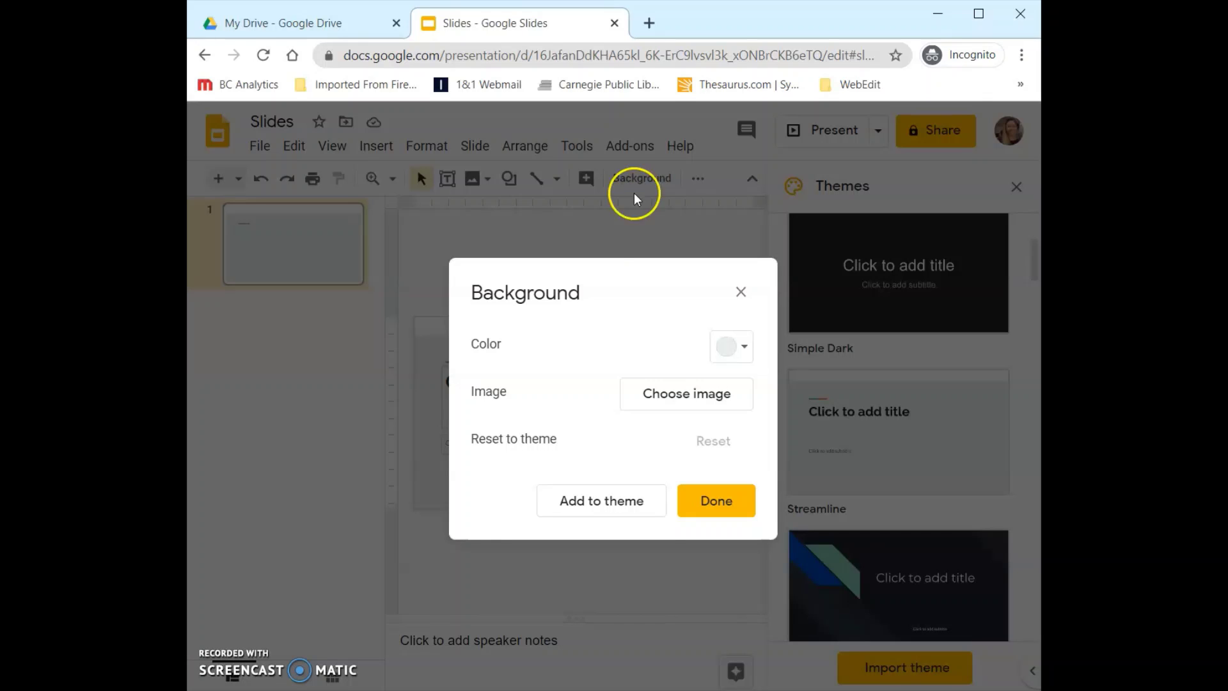
pyautogui.click(742, 296)
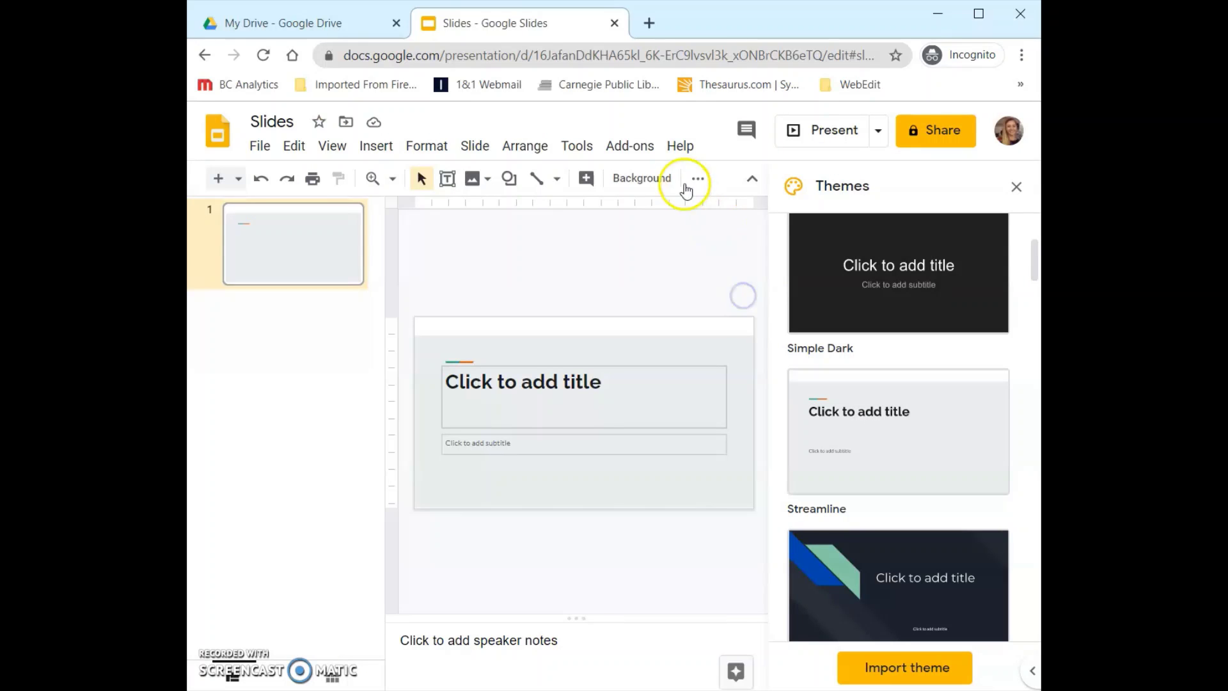
pyautogui.click(695, 181)
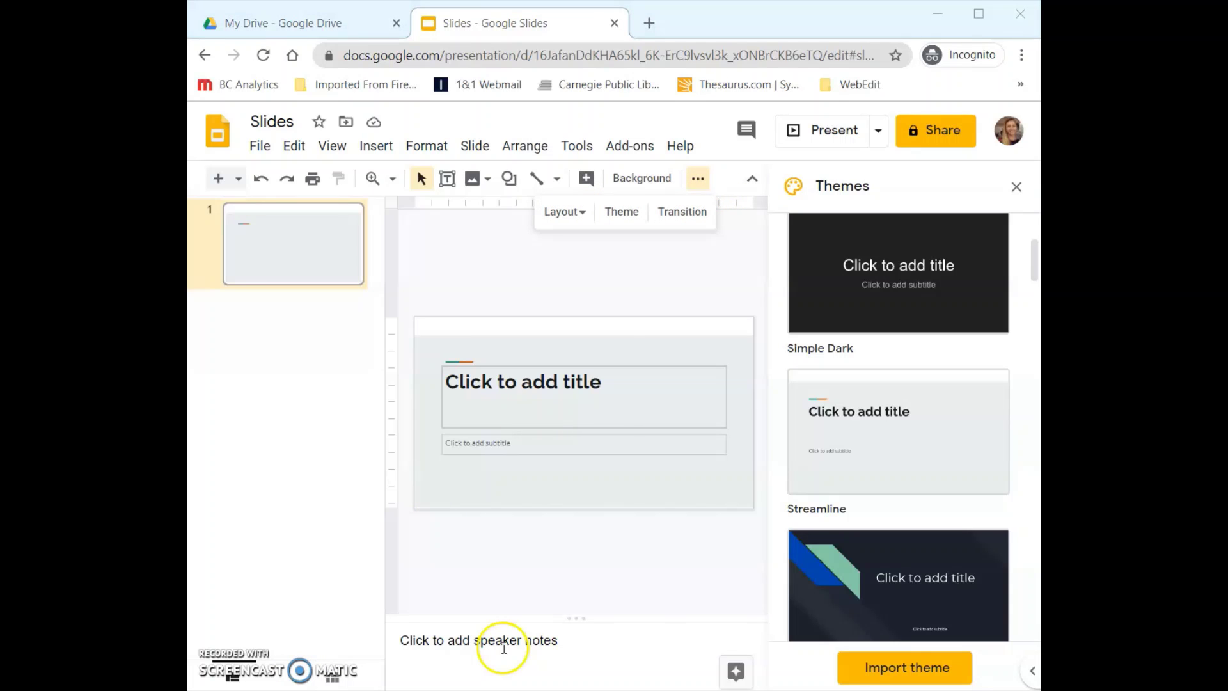
# Step: Place the cursor in the title slide's speaker notes area, clearing its placeholder
pyautogui.click(540, 645)
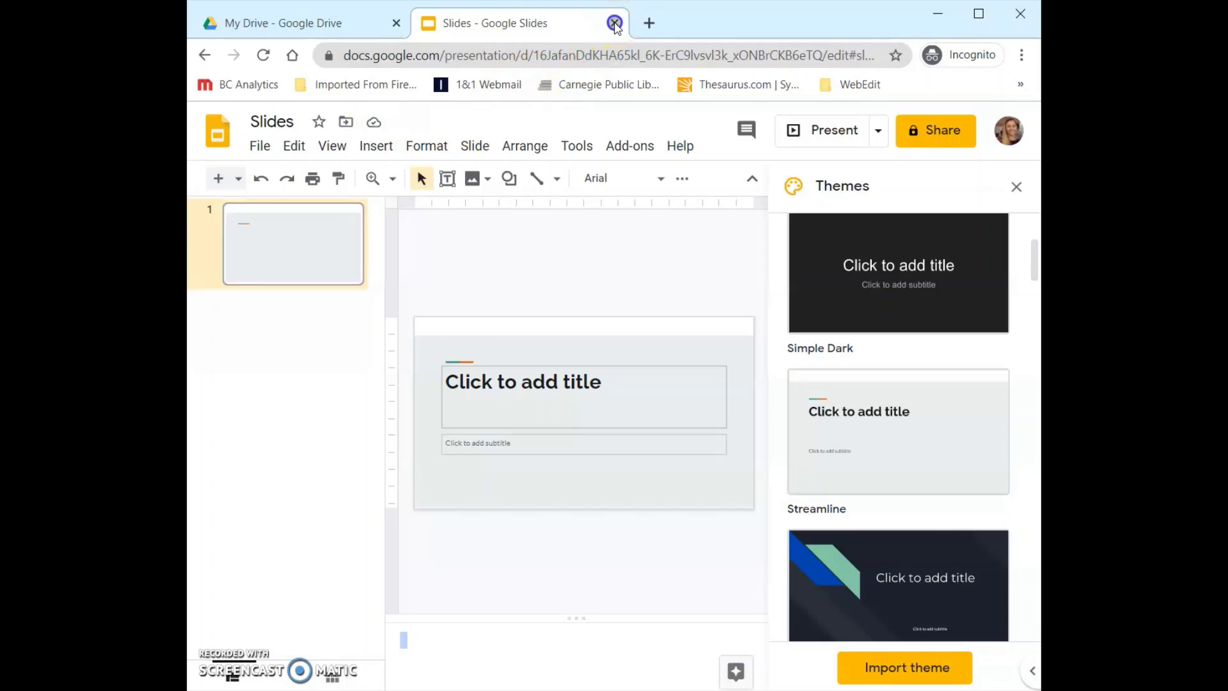
# Step: Close the 'Slides' presentation tab, leaving the My Drive tab open
pyautogui.click(615, 24)
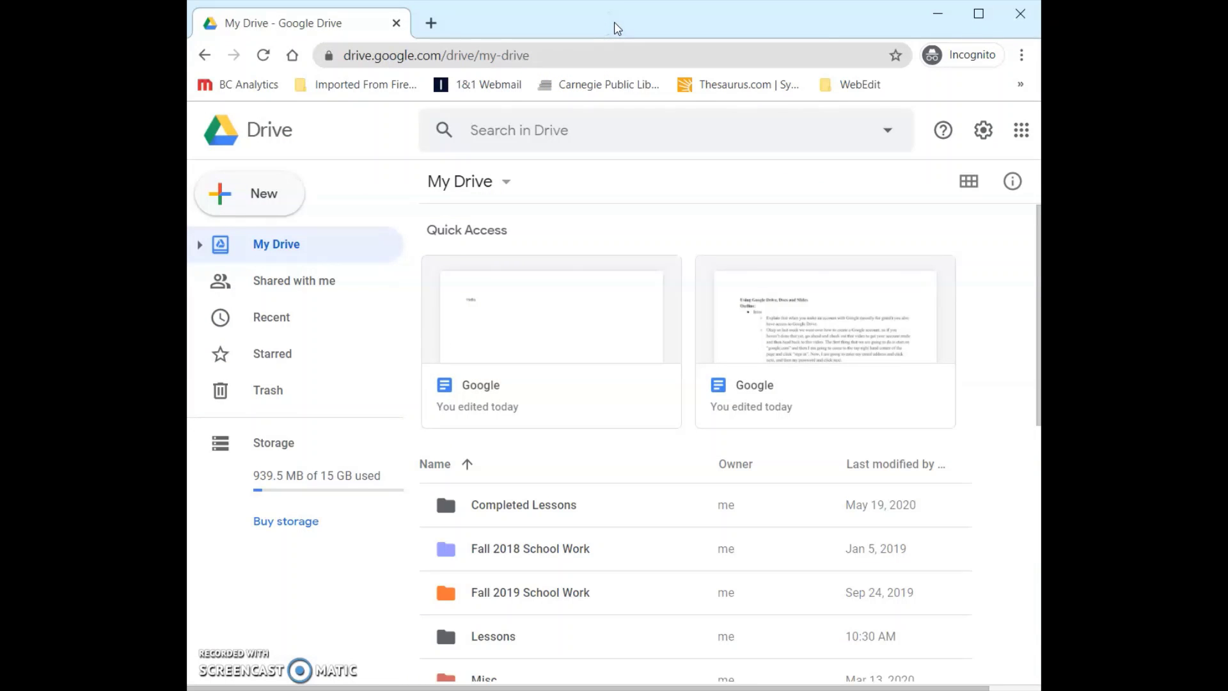